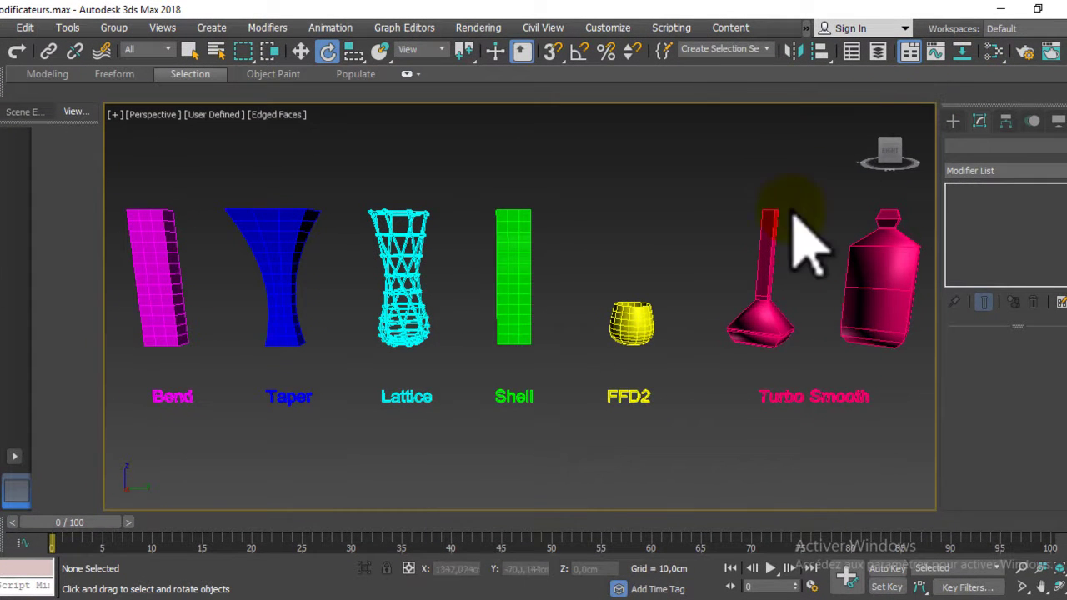
Turn on Auto Key, set a frame-0 key for all 13 objects, then deselect them
mouse_move(141, 146)
left_mouse_down()
mouse_move(641, 464)
mouse_move(931, 488)
left_mouse_up()
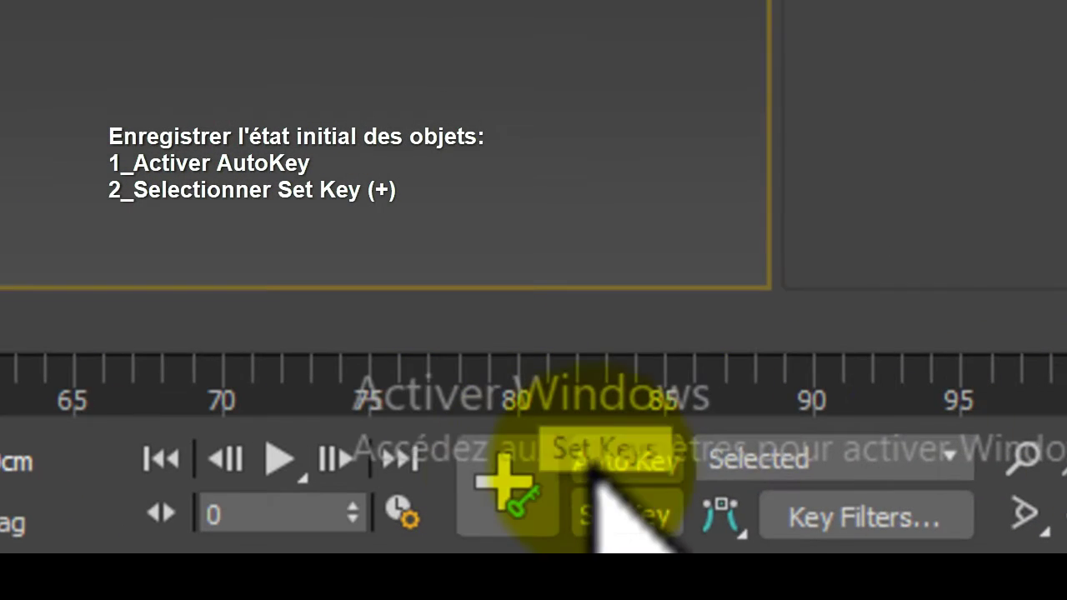
left_click(870, 564)
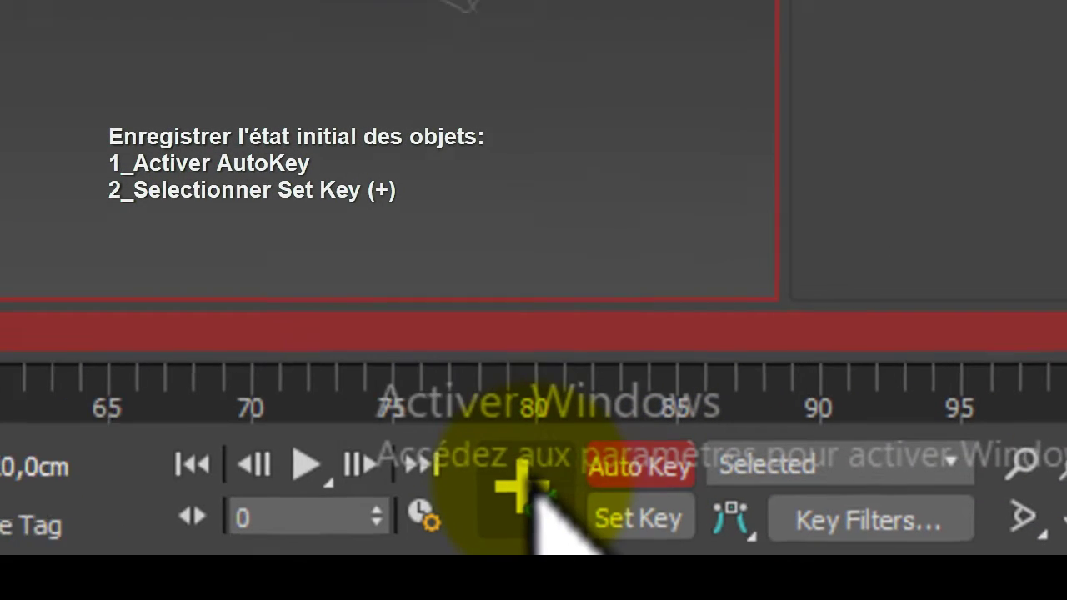
left_click(510, 488)
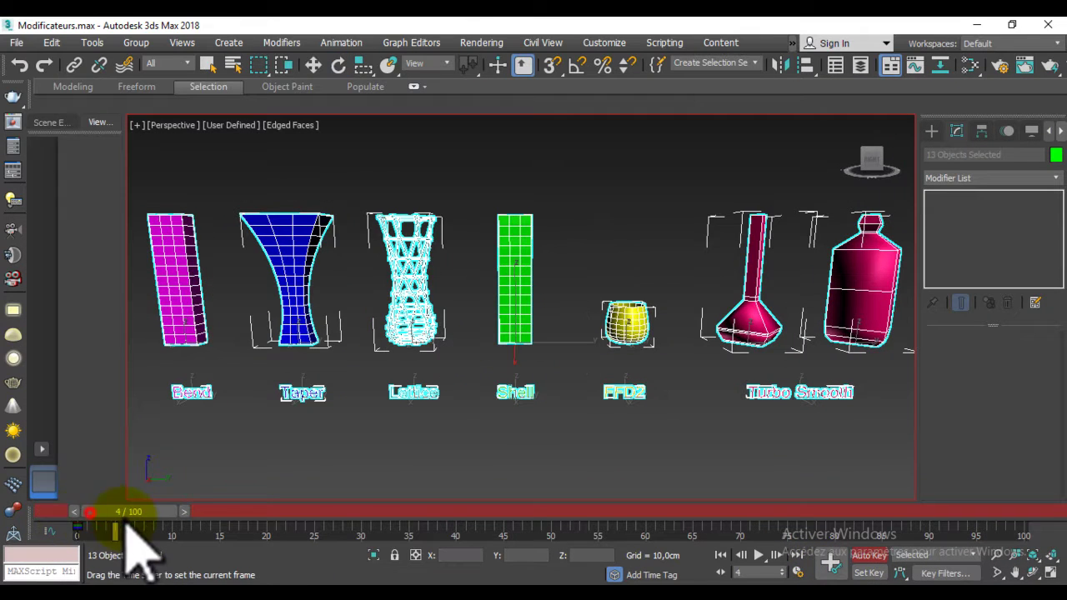
key("e")
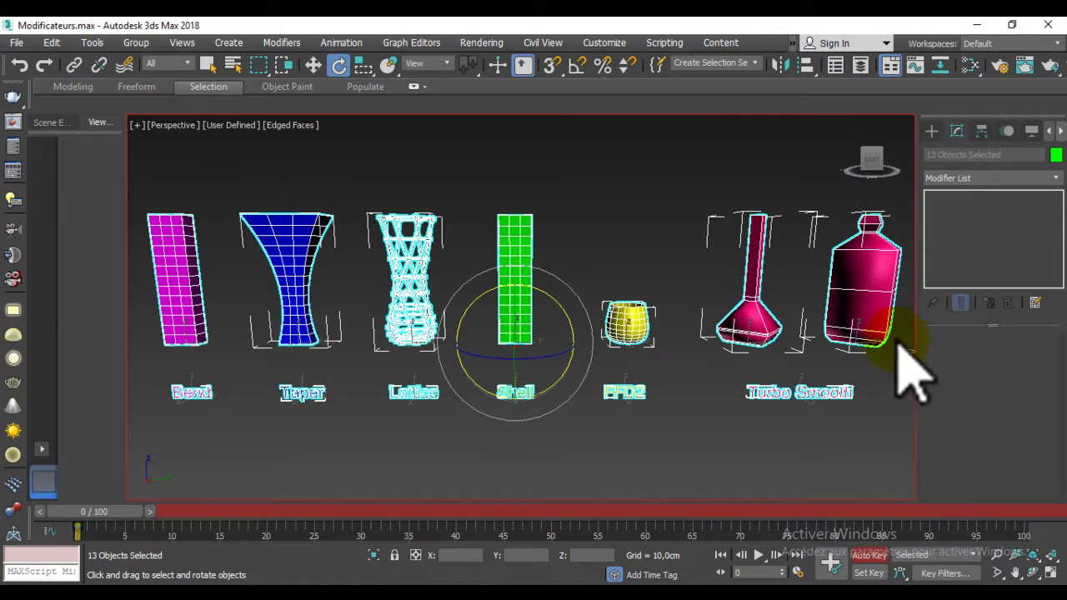
left_click(472, 477)
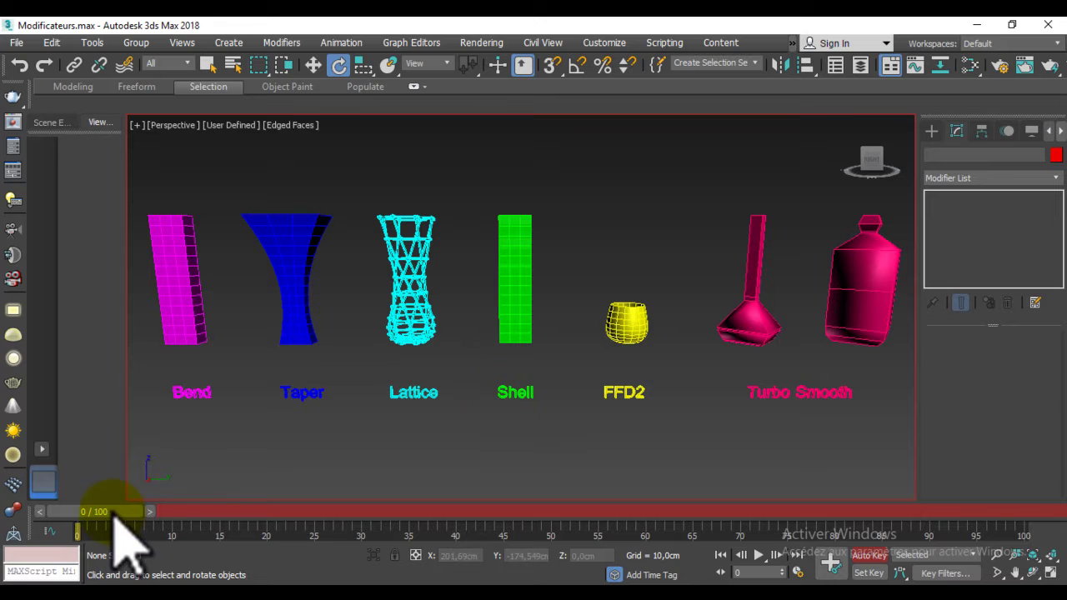
Select the Turbo Smooth label and tilt it at frame 2
left_click(788, 387)
middle_click_drag(834, 274, 545, 266)
scroll(546, 267, "up", 4)
scroll(572, 267, "down", 3)
middle_click_drag(703, 245, 691, 245)
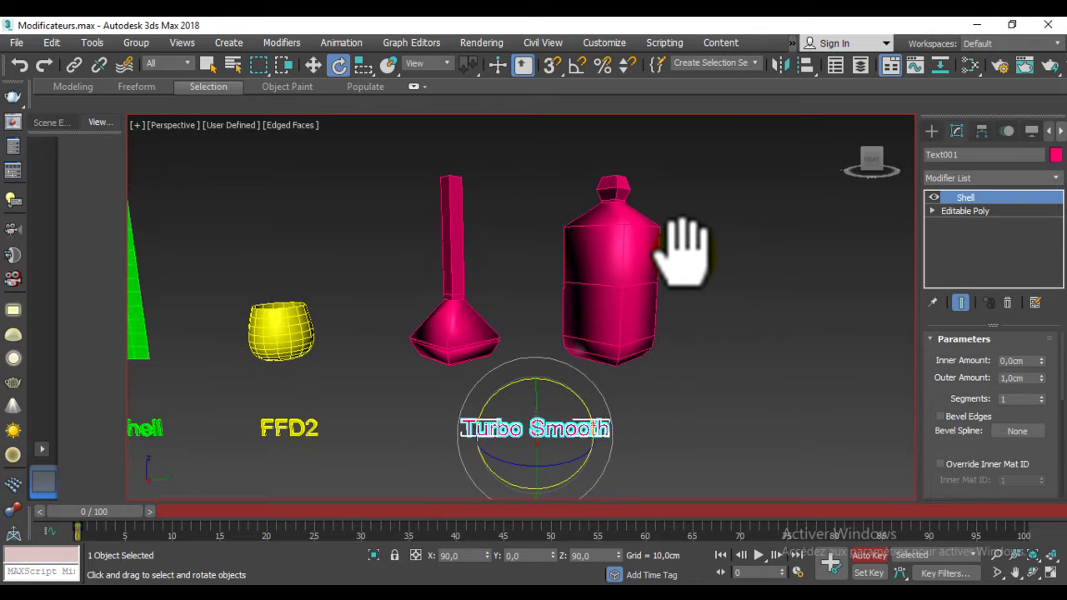
left_click_drag(98, 510, 125, 510)
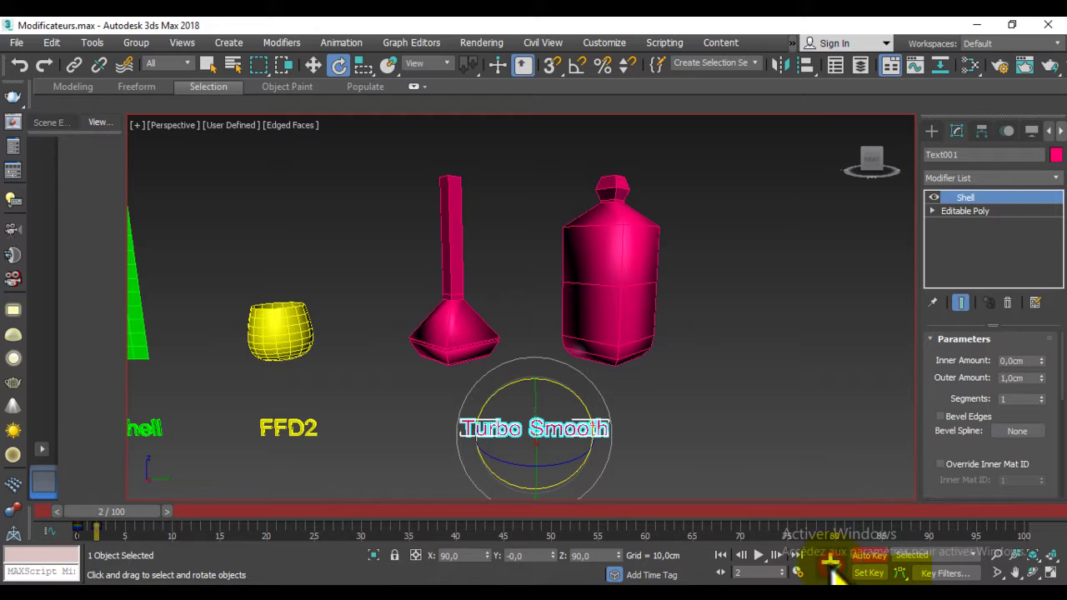
left_click_drag(554, 381, 521, 373)
At frame 4, reset the Turbo Smooth label's Y rotation to 0
left_click_drag(110, 512, 128, 516)
key("e")
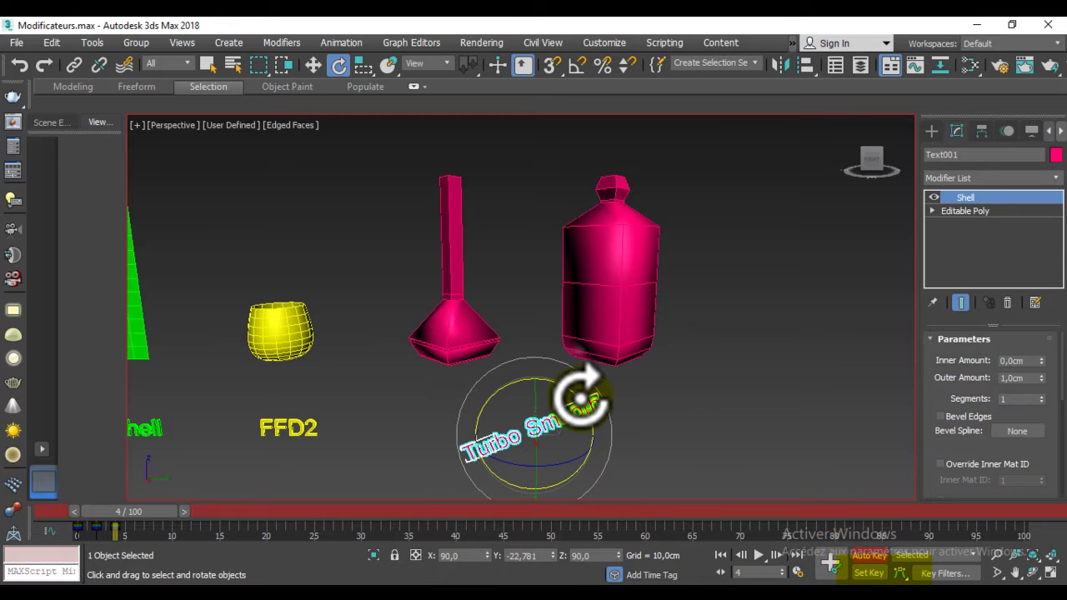
right_click(555, 559)
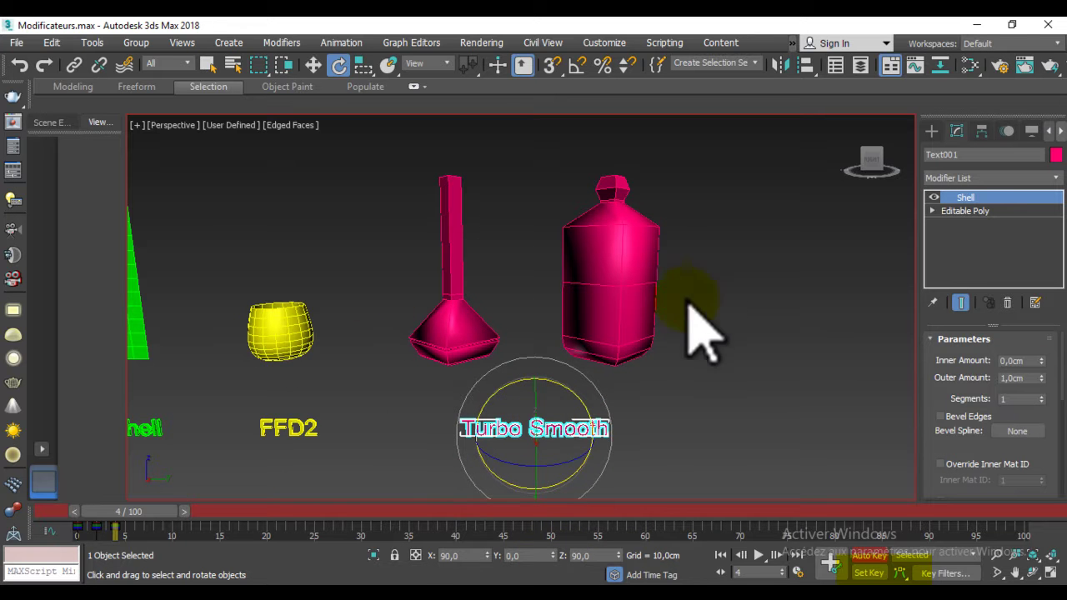
left_click(634, 280)
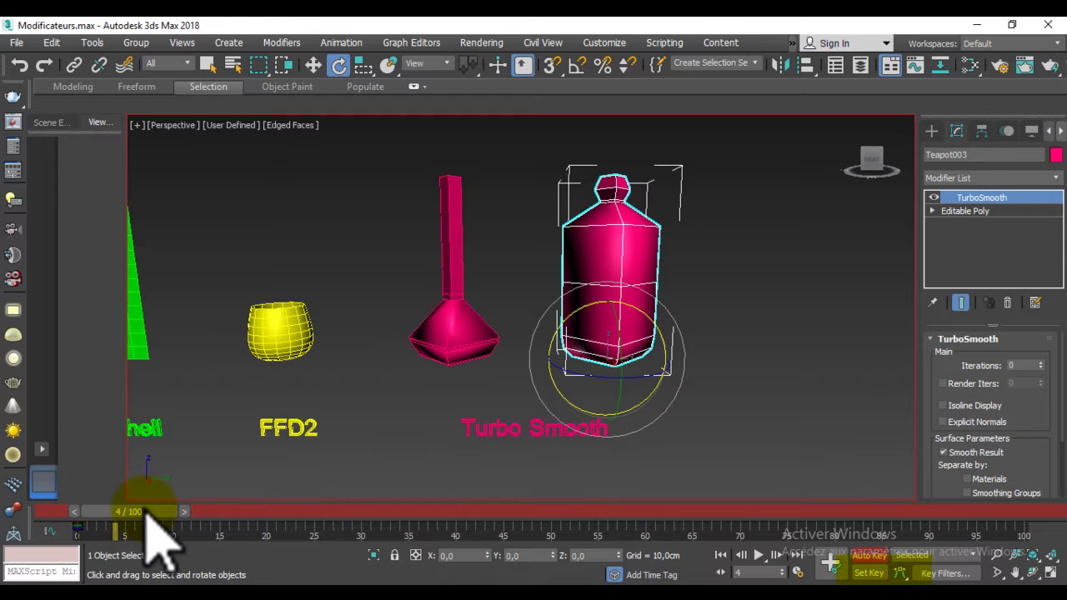
At frame 6, raise the pink bottle's TurboSmooth Iterations to 2
left_click(145, 511)
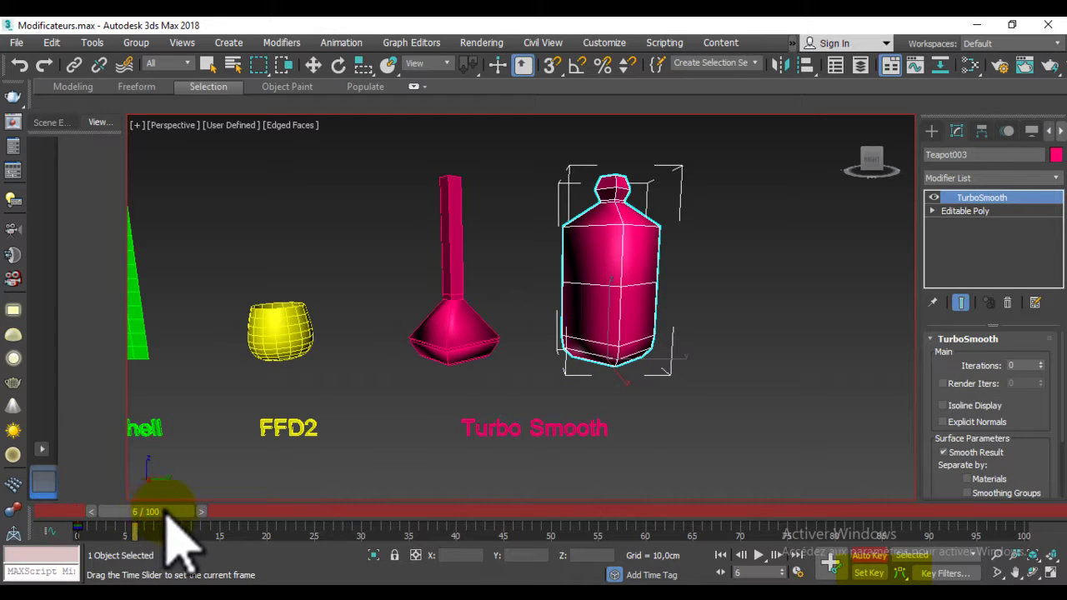
key("e")
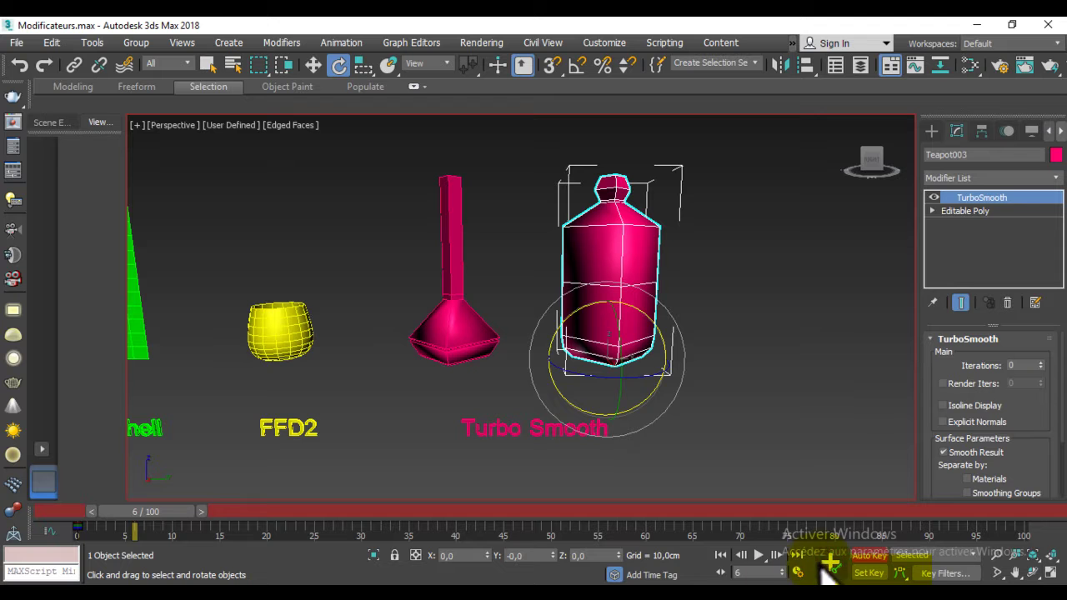
left_click(1042, 361)
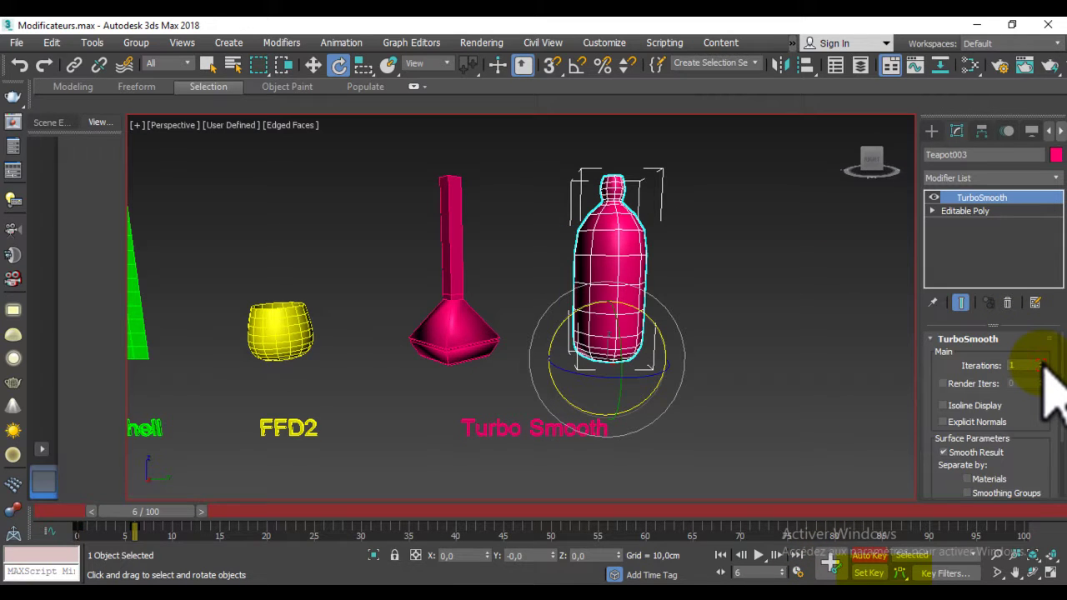
left_click(1040, 362)
mouse_move(717, 250)
middle_mouse_down("alt")
mouse_move(666, 303)
mouse_move(730, 300)
middle_mouse_up("alt")
scroll(691, 309, "up", 3)
scroll(729, 300, "down", 3)
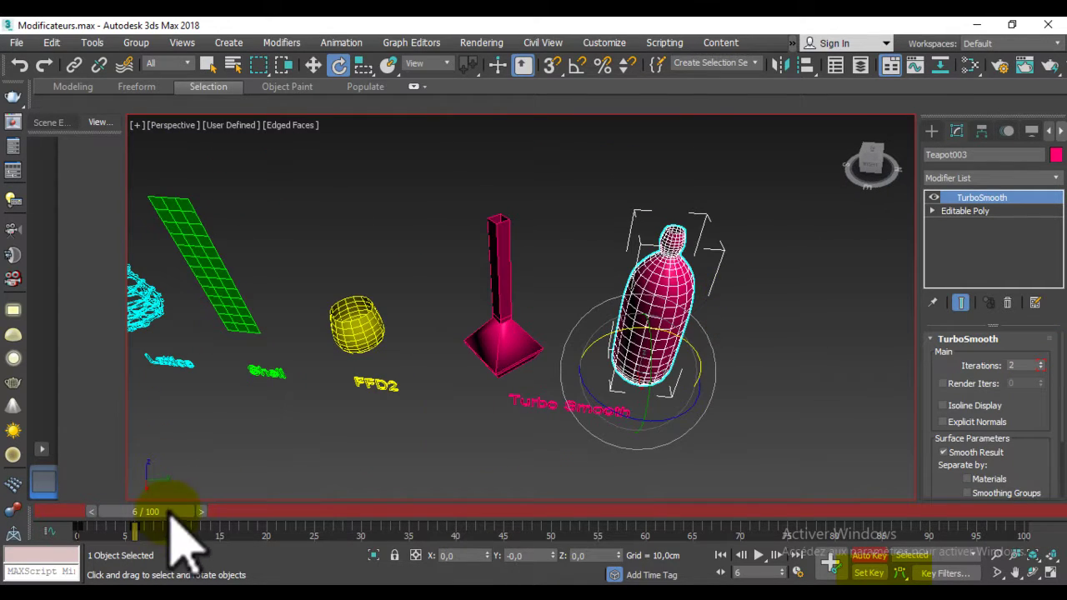
left_click(497, 275)
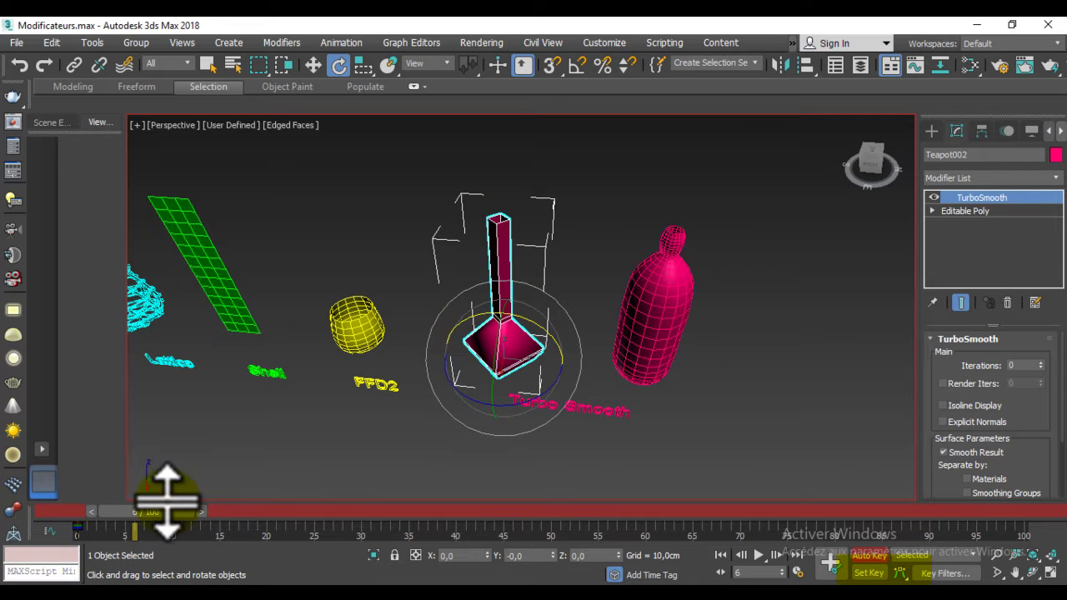
At frame 8, set the pink flask's TurboSmooth Iterations to 2
left_click_drag(167, 507, 185, 513)
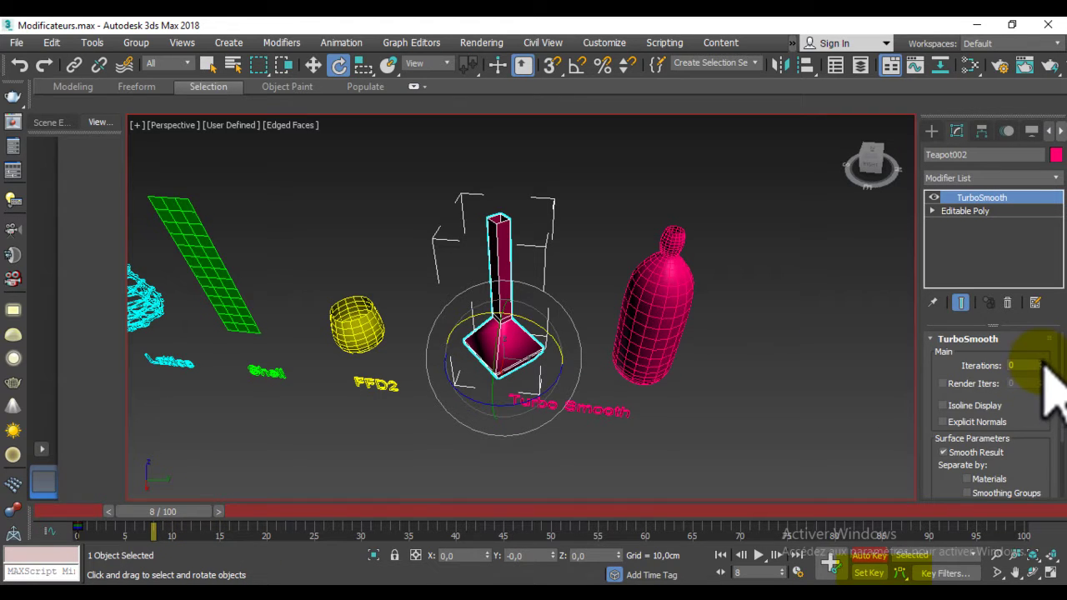
left_click(1040, 360)
left_click(1040, 361)
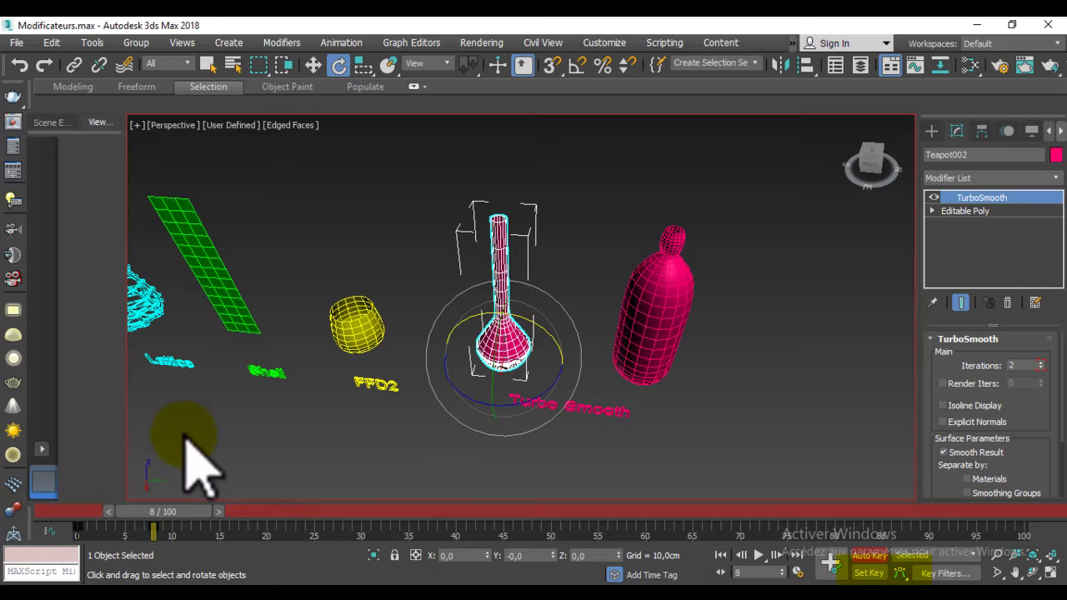
middle_click_drag(500, 267, 525, 313, "alt")
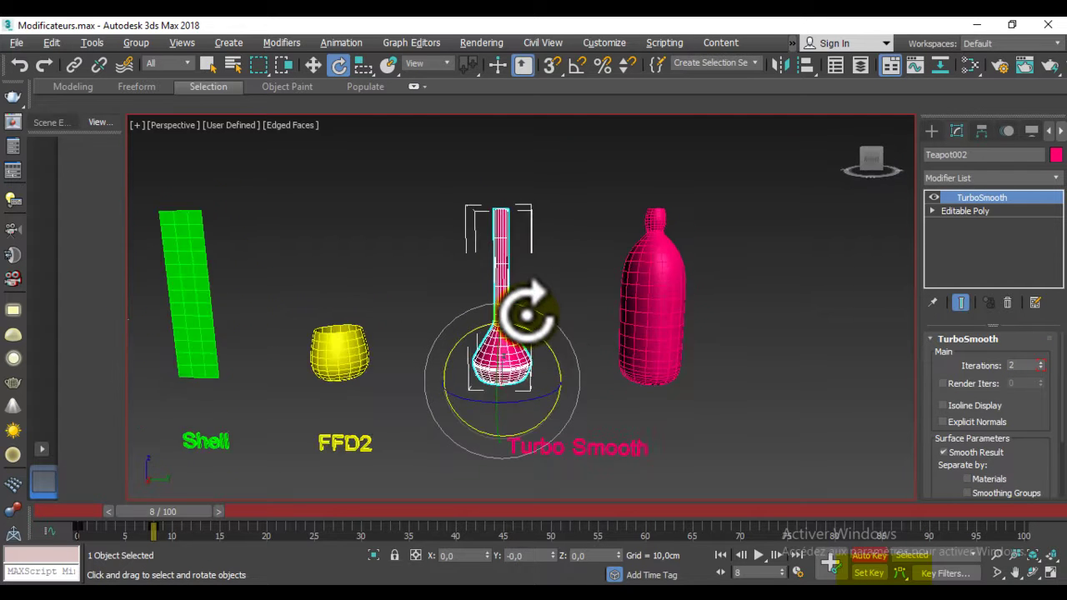
Scrub the time slider from frame 0 to 7 to preview both objects smoothing
left_click_drag(185, 511, 46, 514)
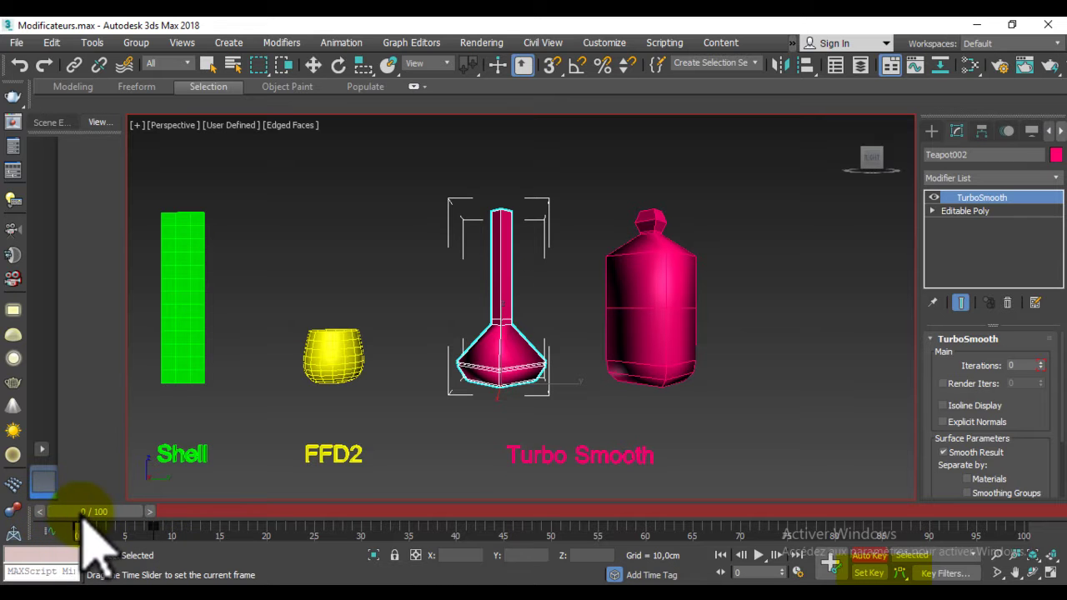
left_click_drag(125, 515, 171, 516)
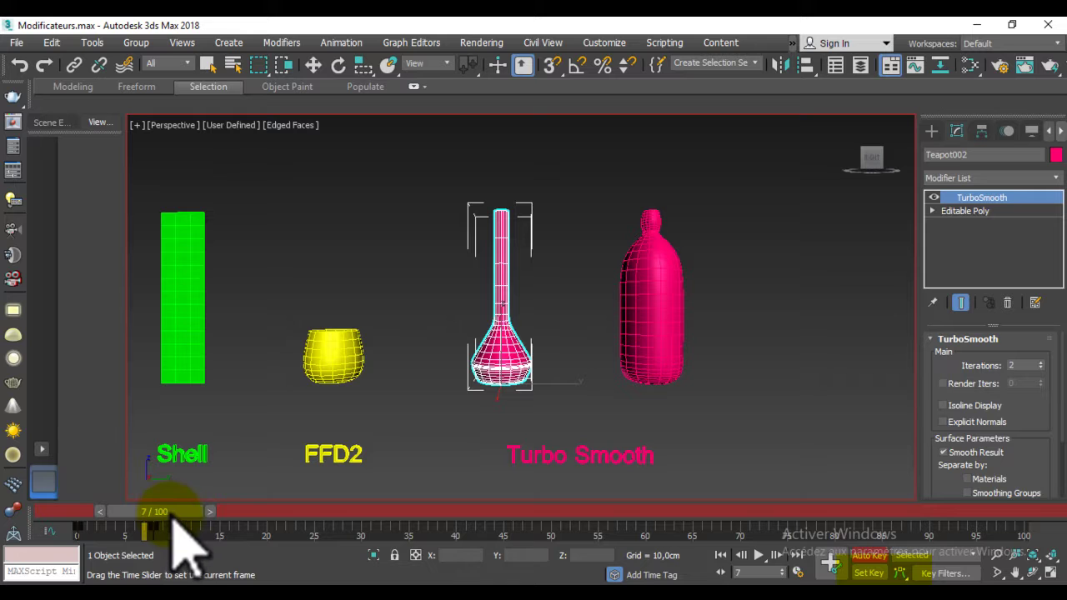
key("e")
mouse_move(703, 286)
middle_mouse_down("alt")
mouse_move(655, 334)
mouse_move(692, 321)
mouse_move(643, 309)
mouse_move(548, 333)
middle_mouse_up("alt")
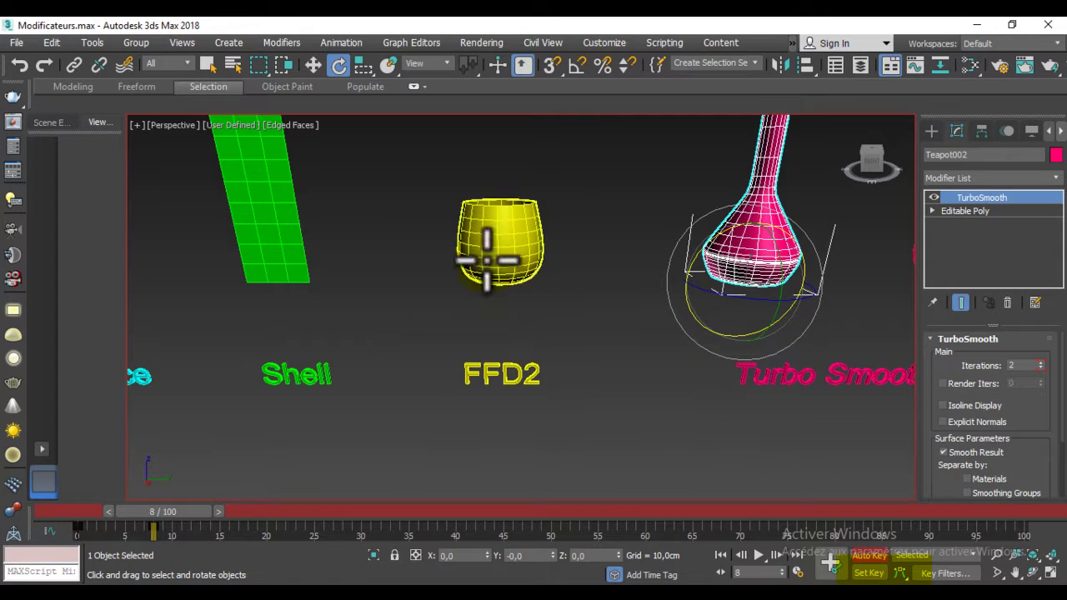
Tilt the FFD2 label at frame 9, then move to frame 11
left_click(500, 237)
left_click(498, 375)
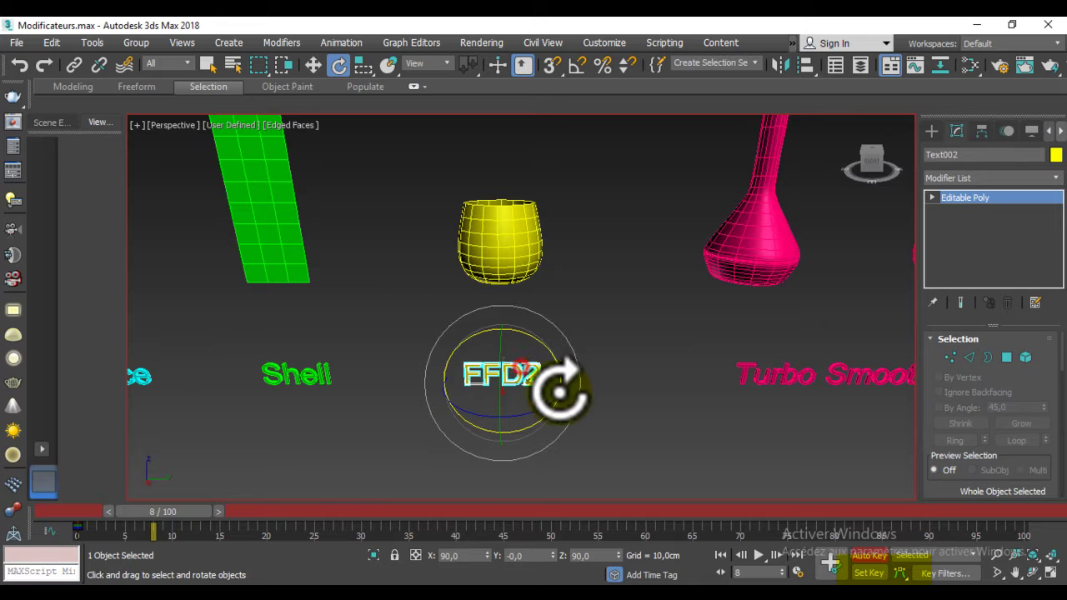
left_click(755, 230)
middle_click_drag(833, 283, 681, 334)
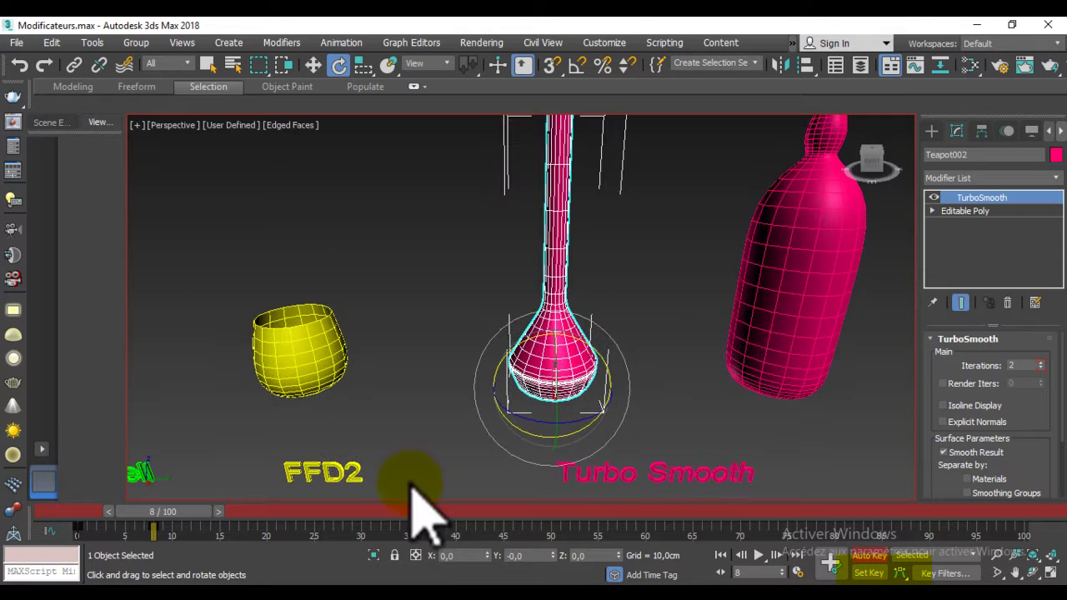
mouse_move(153, 520)
left_mouse_down()
mouse_move(153, 531)
mouse_move(158, 513)
left_mouse_up()
mouse_move(358, 470)
middle_mouse_down()
mouse_move(536, 392)
mouse_move(529, 404)
middle_mouse_up()
left_click(484, 396)
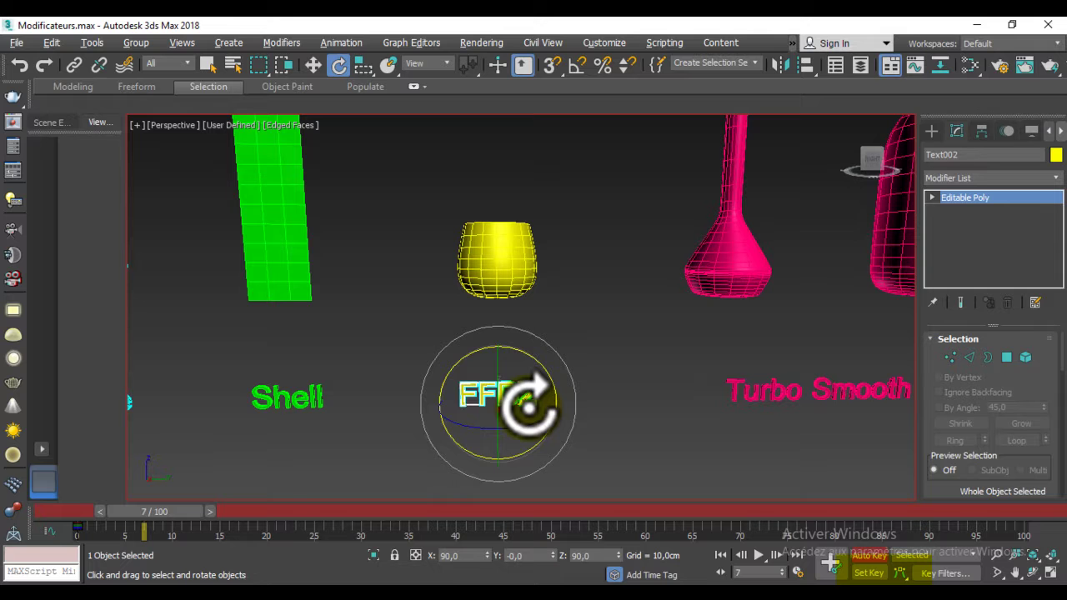
left_click_drag(196, 515, 214, 515)
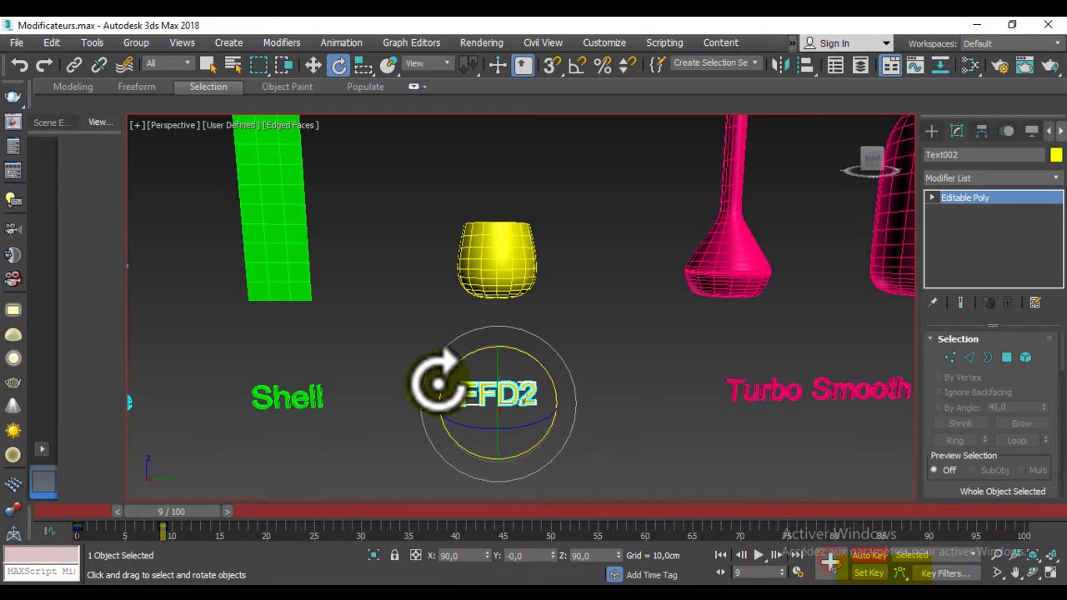
left_click_drag(527, 358, 492, 346)
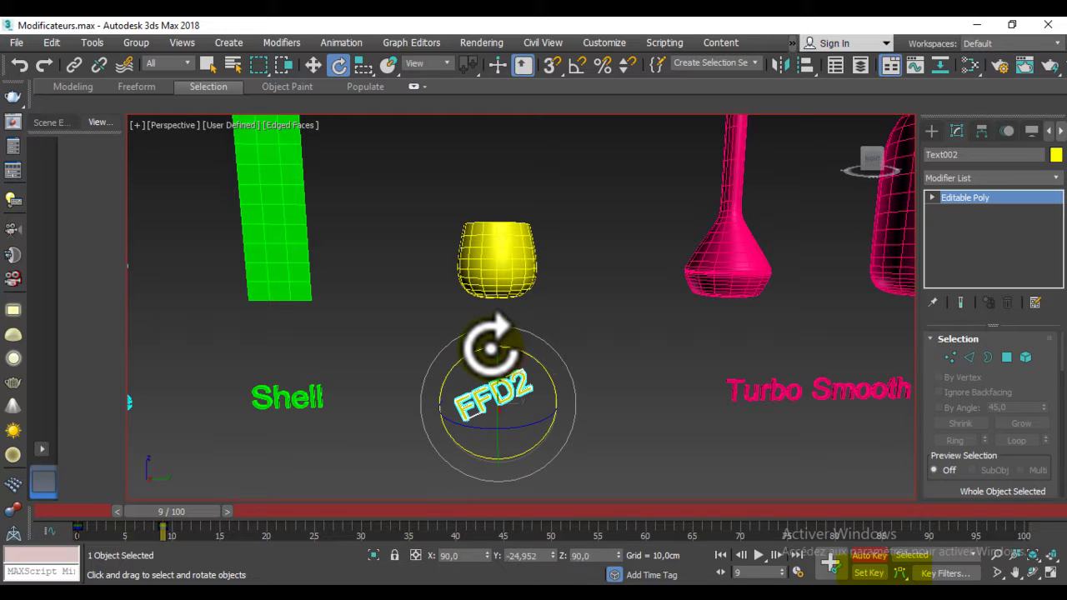
left_click_drag(195, 511, 213, 511)
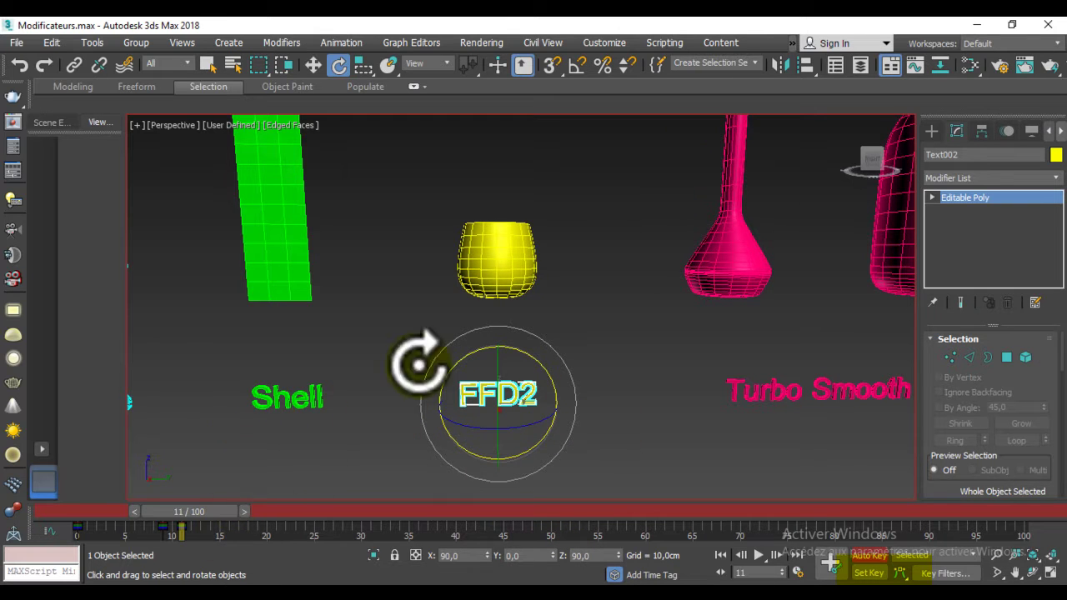
At frame 13, raise the yellow teapot's top FFD control points to Z 100
left_click(500, 251)
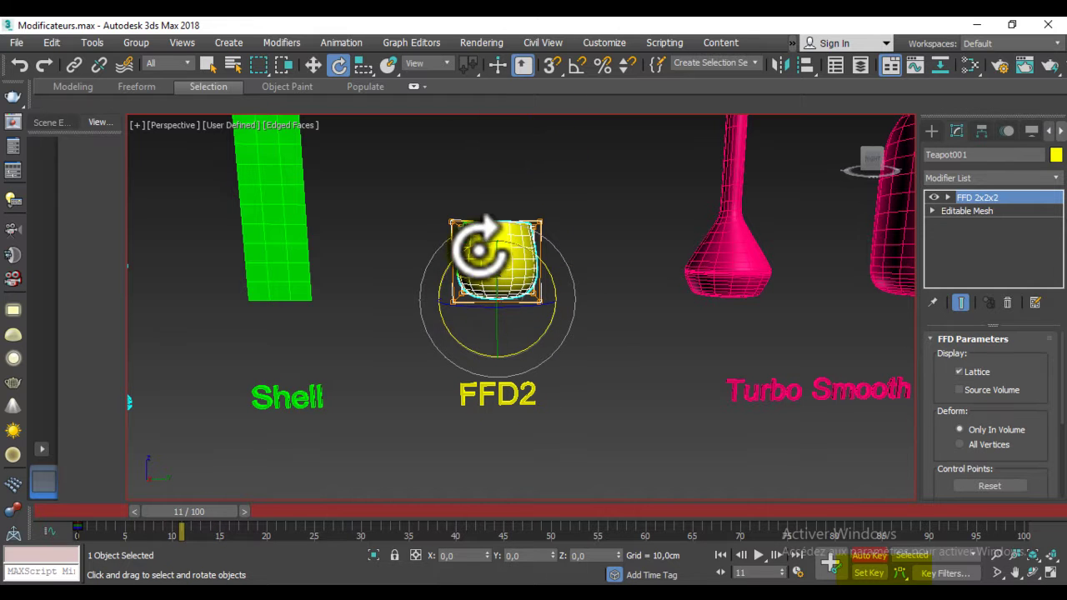
mouse_move(212, 511)
left_mouse_down()
mouse_move(227, 512)
mouse_move(238, 533)
left_mouse_up()
left_click(945, 198)
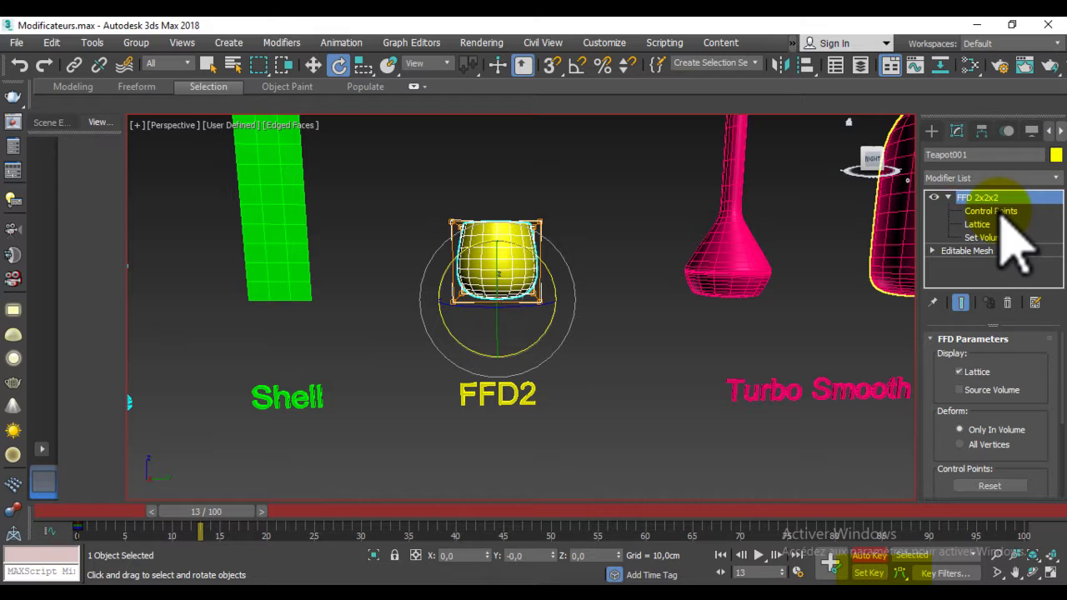
left_click(1001, 213)
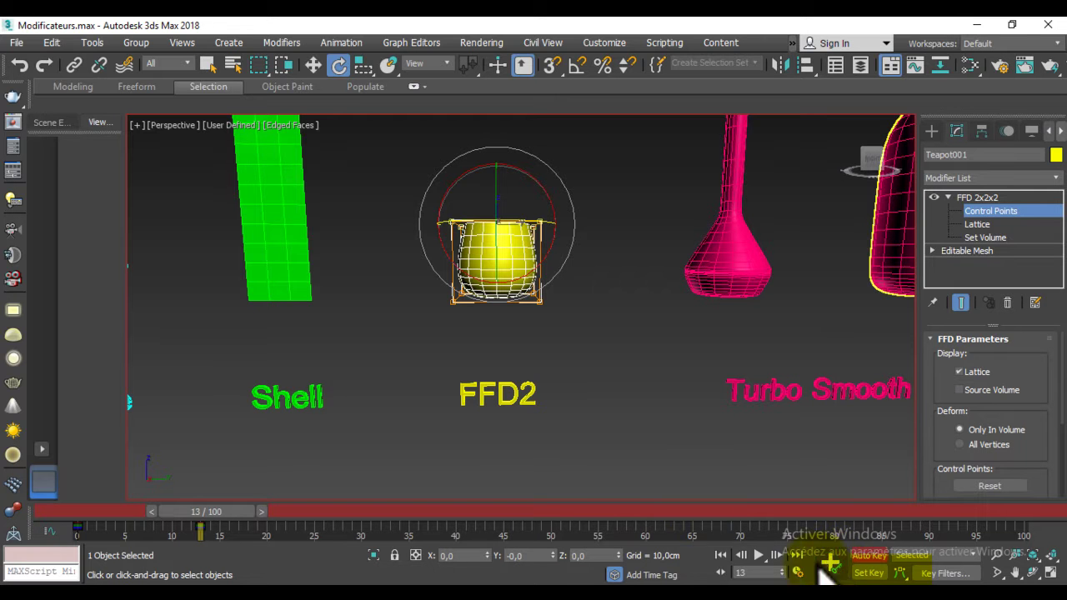
key("w")
left_click_drag(623, 171, 322, 252)
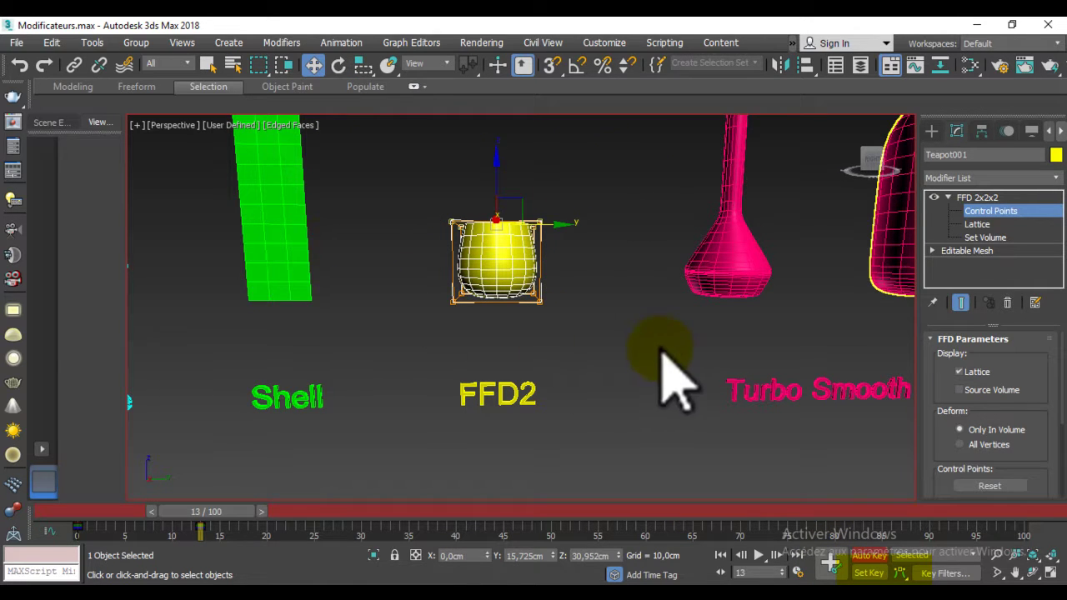
scroll(567, 247, "down", 3)
middle_click_drag(555, 274, 555, 291)
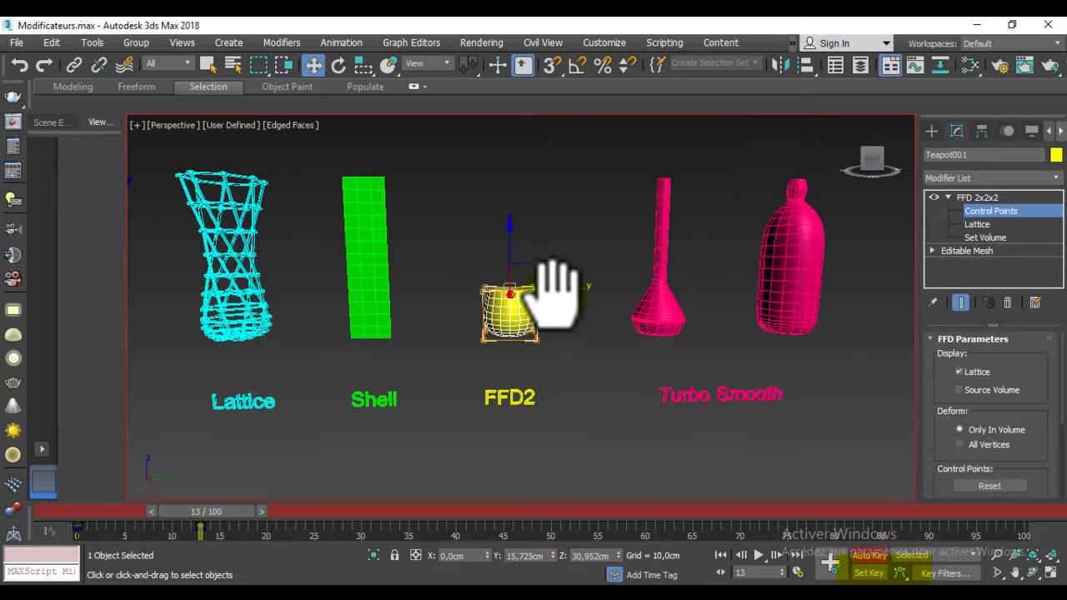
middle_click_drag(583, 333, 572, 370, "alt")
type("100")
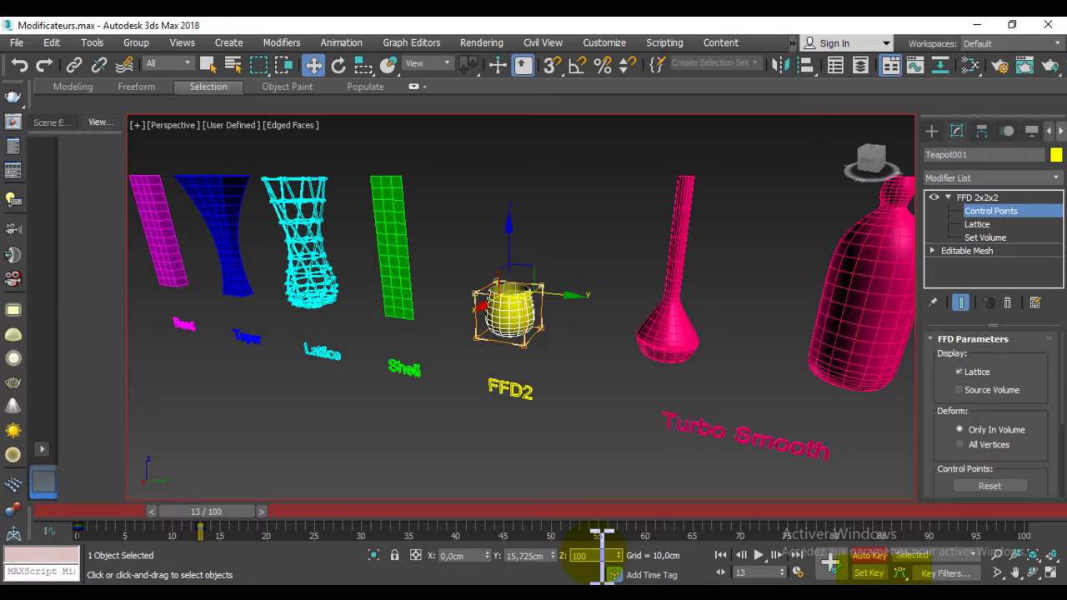
key("Return")
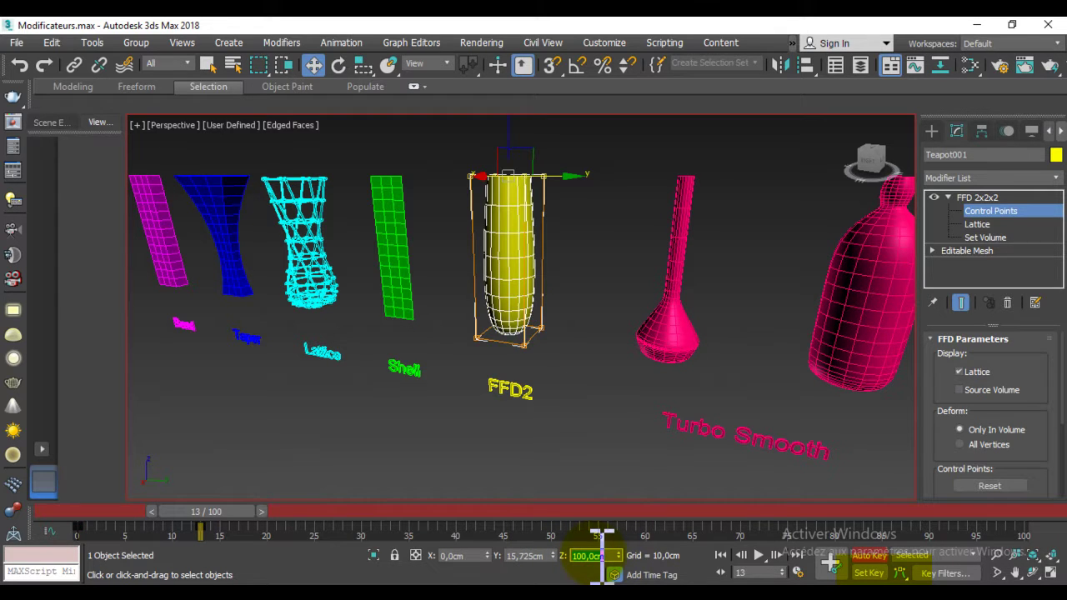
middle_click_drag(511, 310, 488, 250)
scroll(489, 259, "up", 3)
scroll(479, 225, "up", 2)
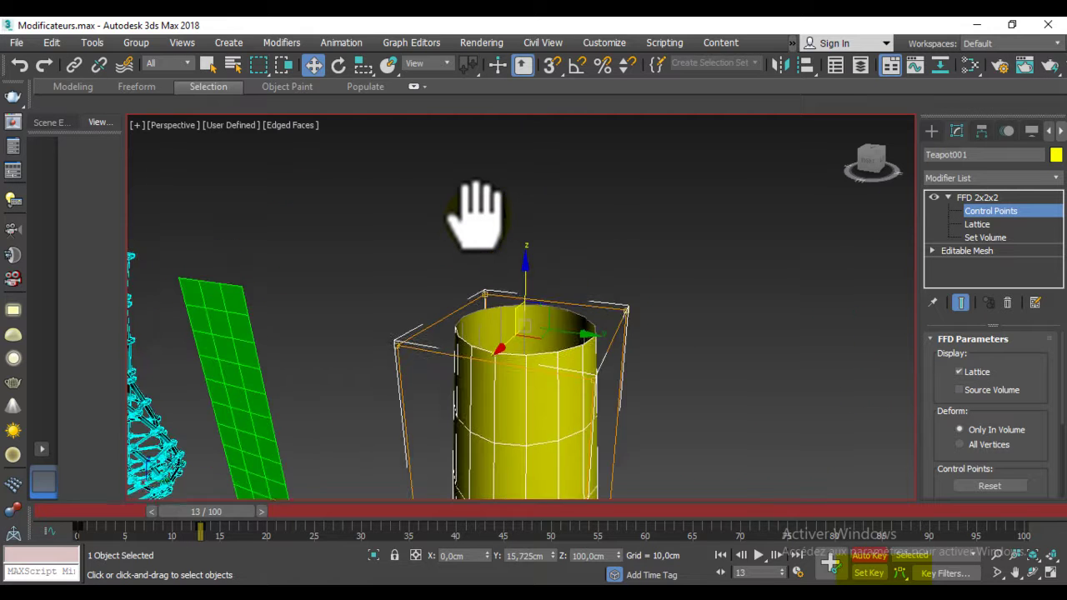
scroll(475, 212, "down", 4)
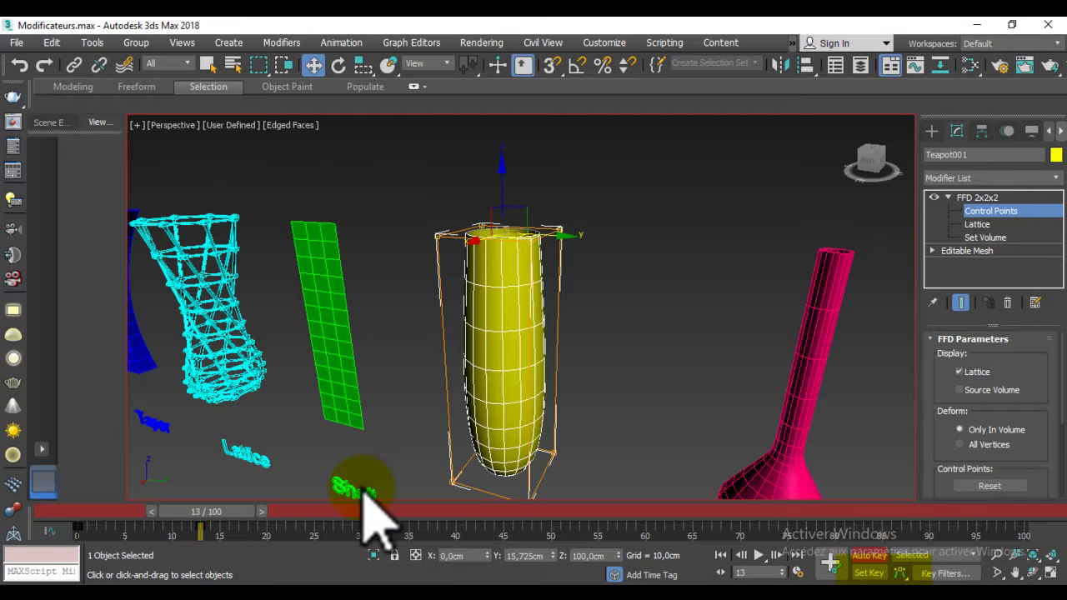
At frame 15, rotate the top control points to twist the teapot
left_click_drag(218, 513, 248, 513)
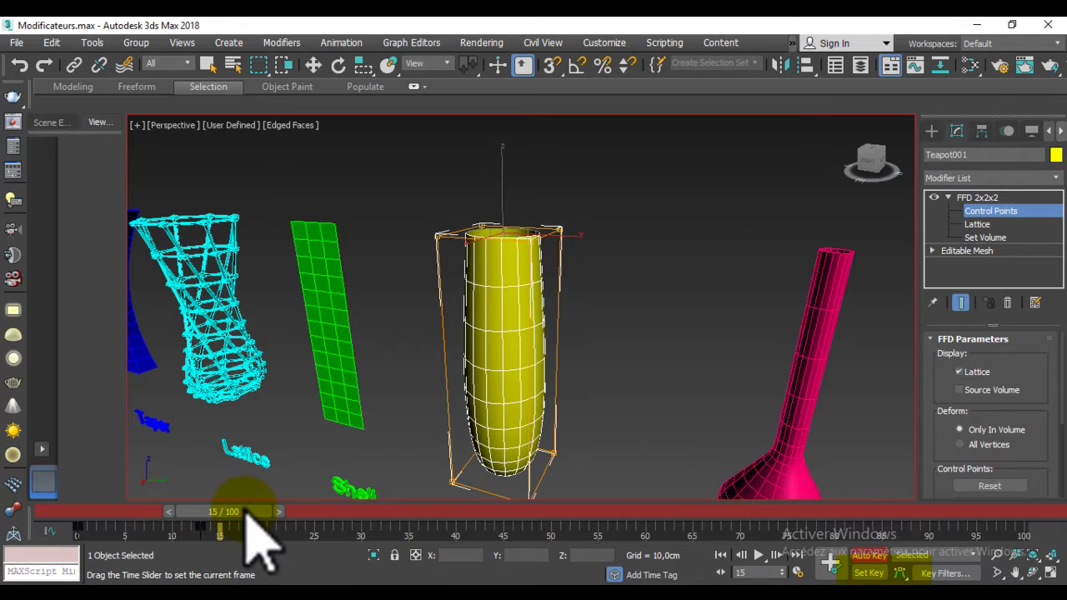
key("w")
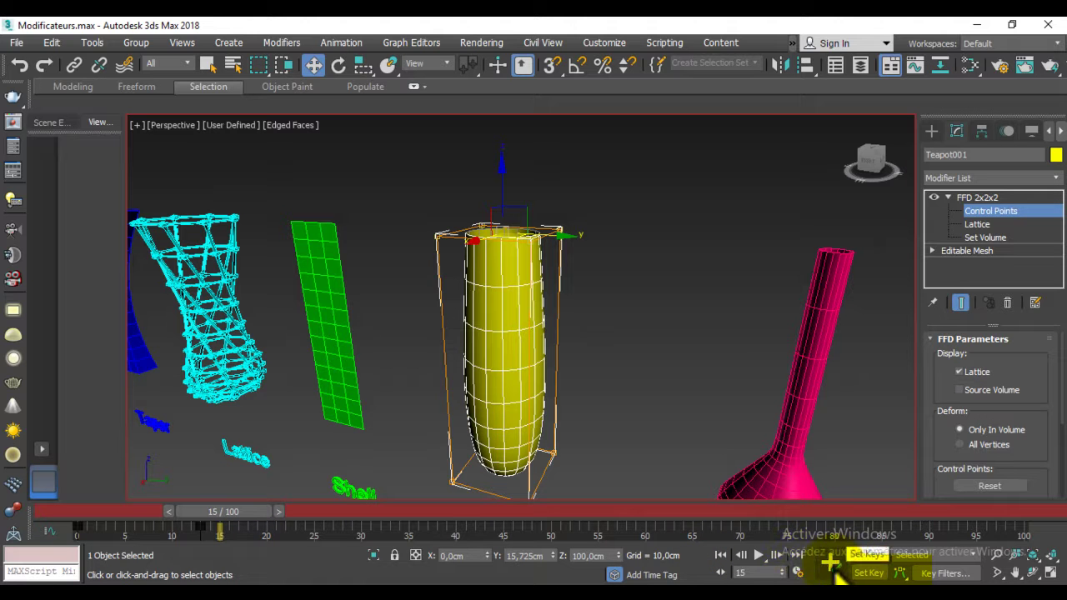
key("e")
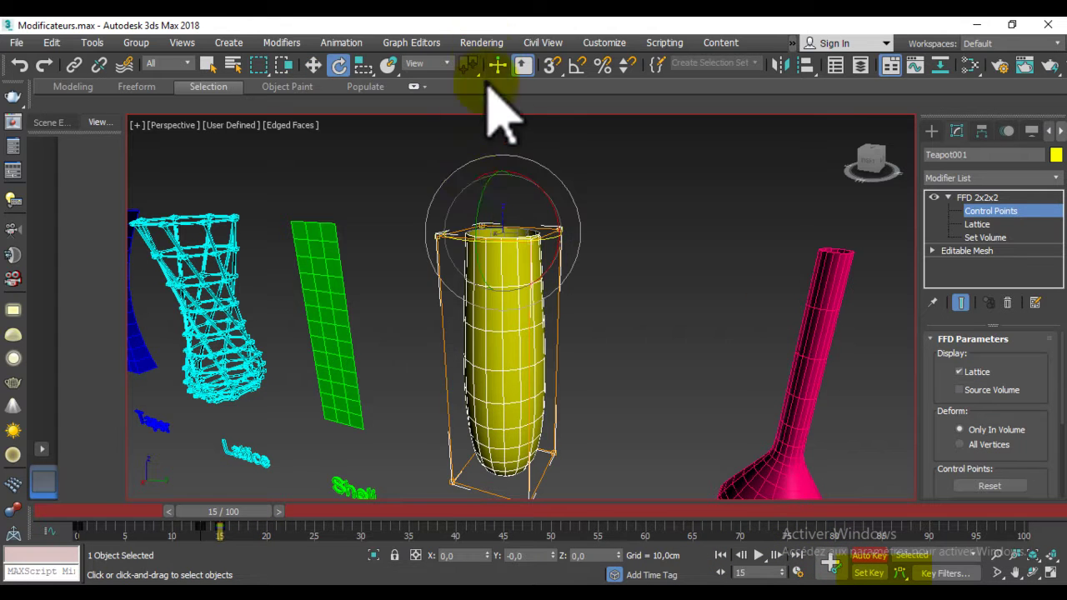
left_click_drag(454, 235, 593, 241)
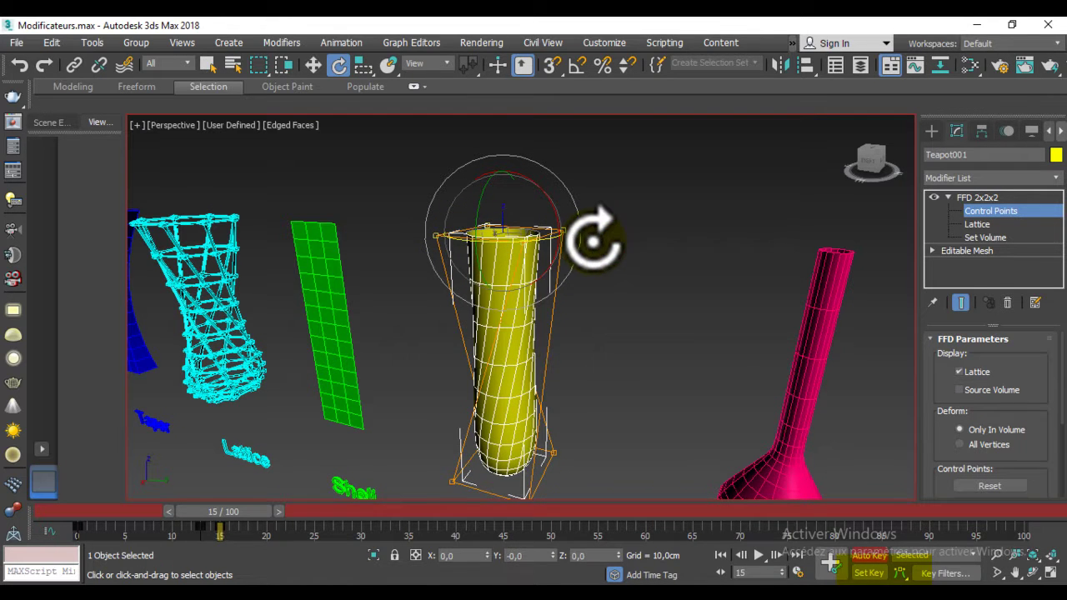
At a later frame, uniformly scale the top points inward to taper the teapot into a vase
left_click_drag(252, 514, 280, 512)
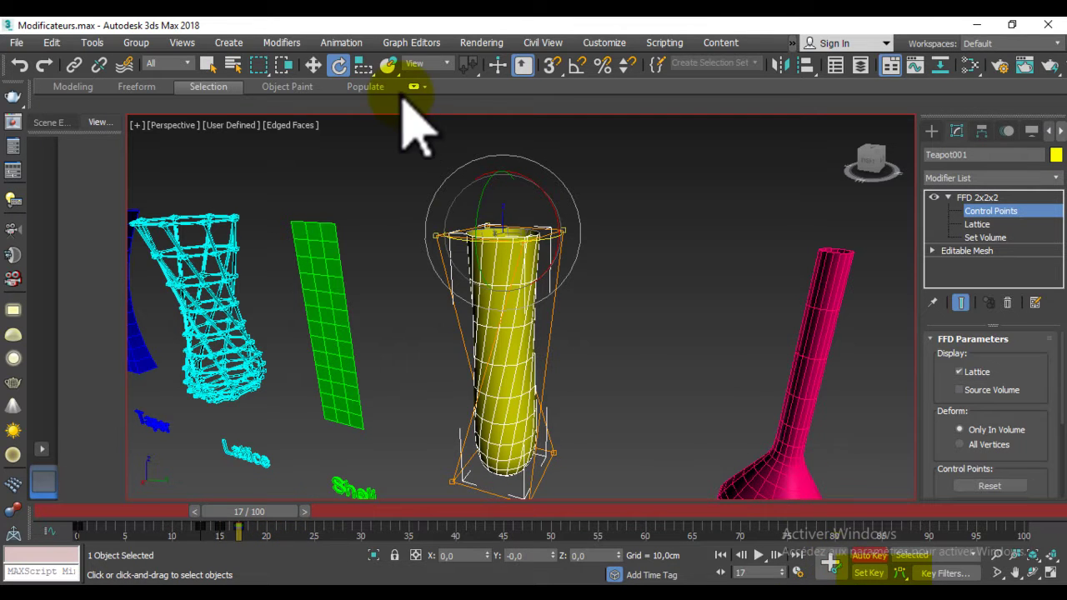
left_click(363, 64)
left_click_drag(516, 230, 483, 208)
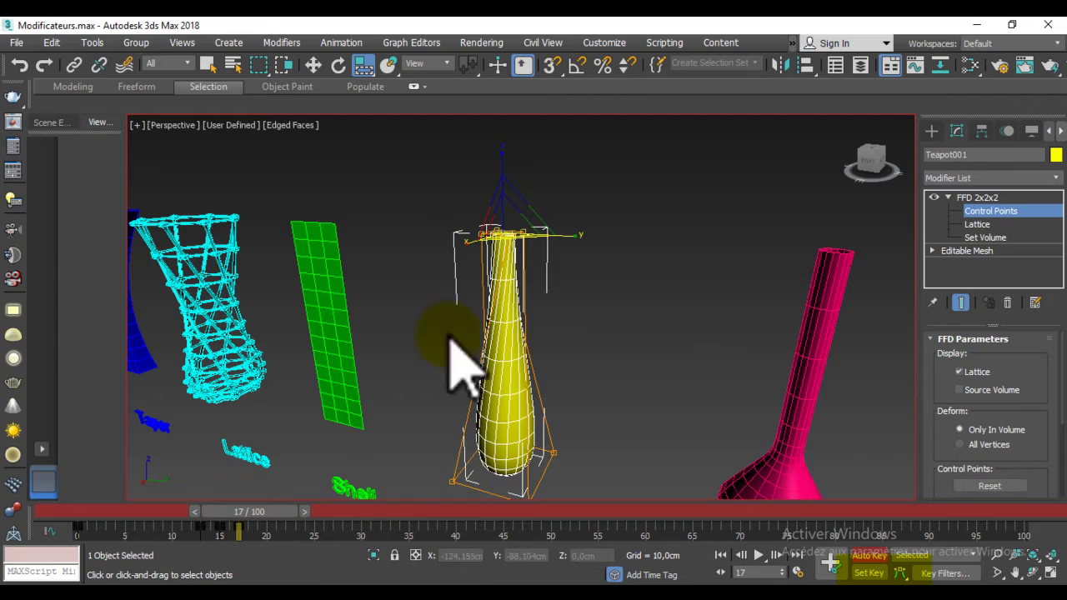
middle_click_drag(453, 369, 489, 297, "alt")
scroll(475, 380, "up", 3)
middle_click_drag(450, 338, 631, 343)
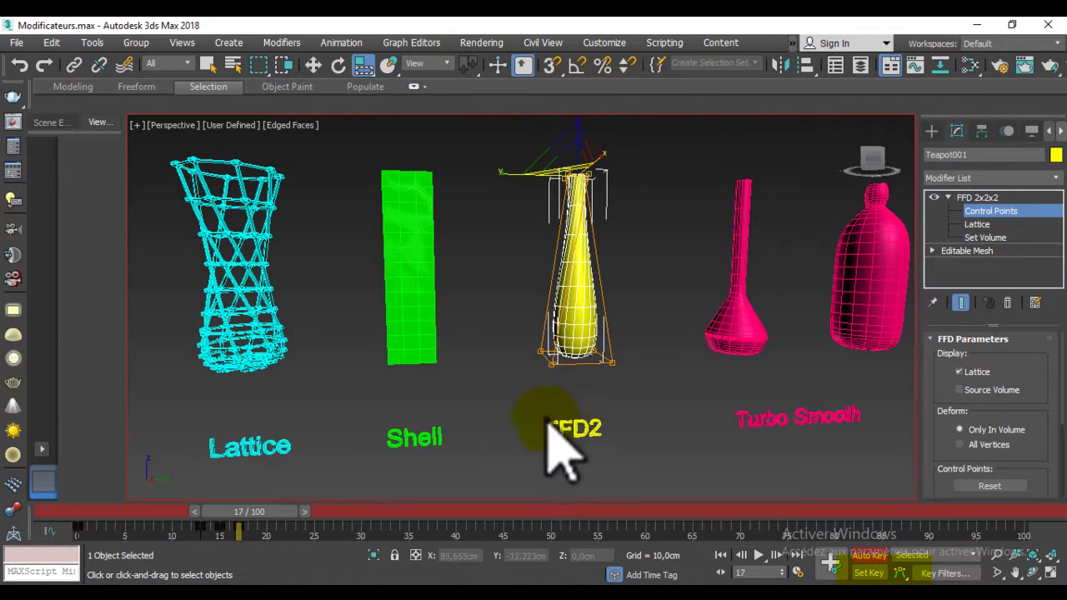
left_click_drag(256, 515, 268, 511)
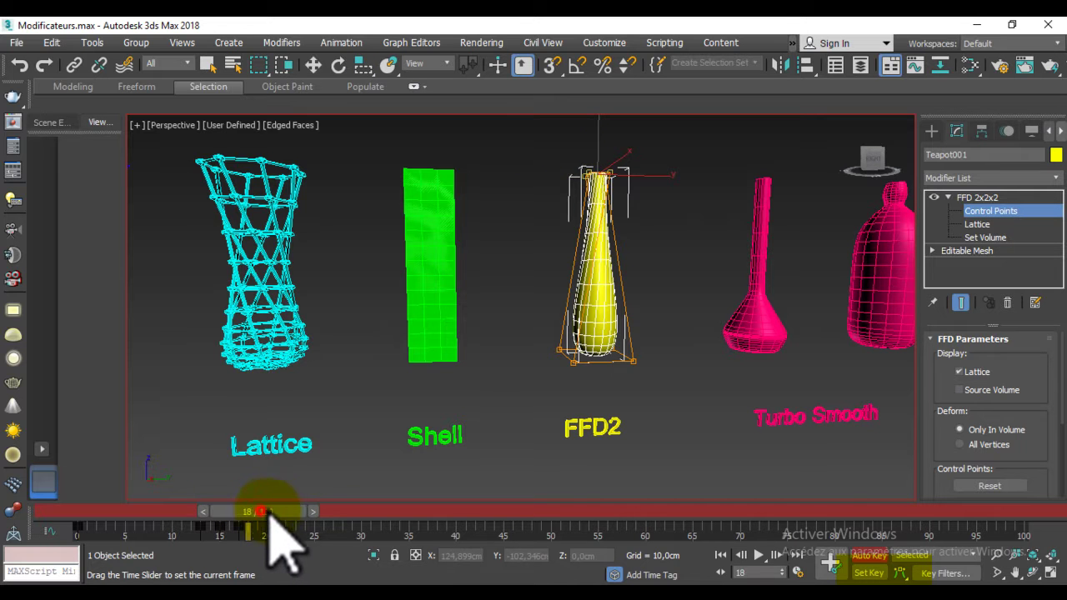
key("r")
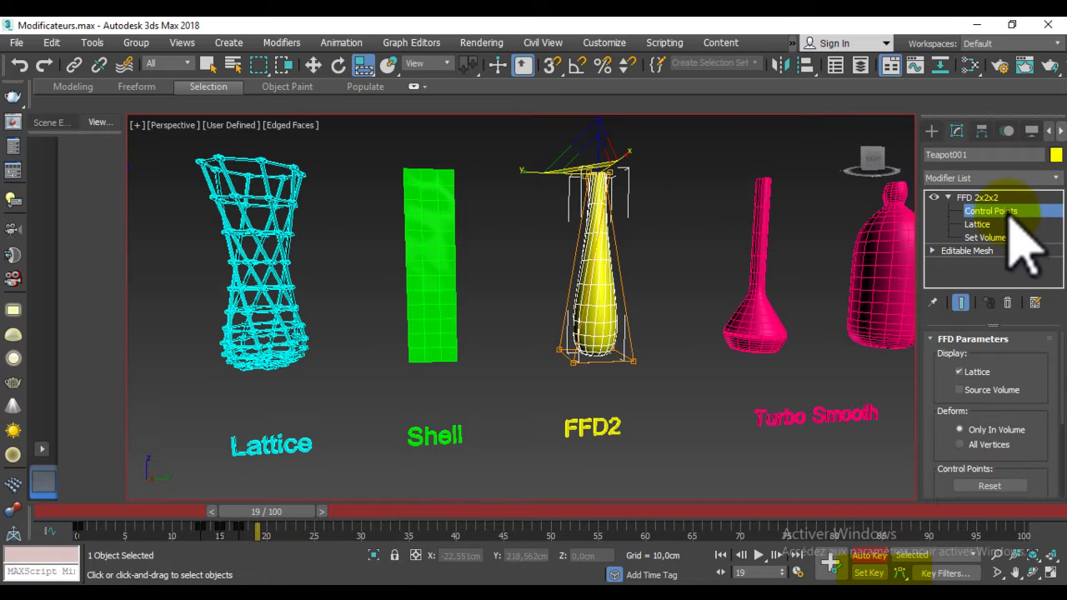
Exit Control Points and uniformly scale the Shell label to about 174% at frame 21
left_click(963, 200)
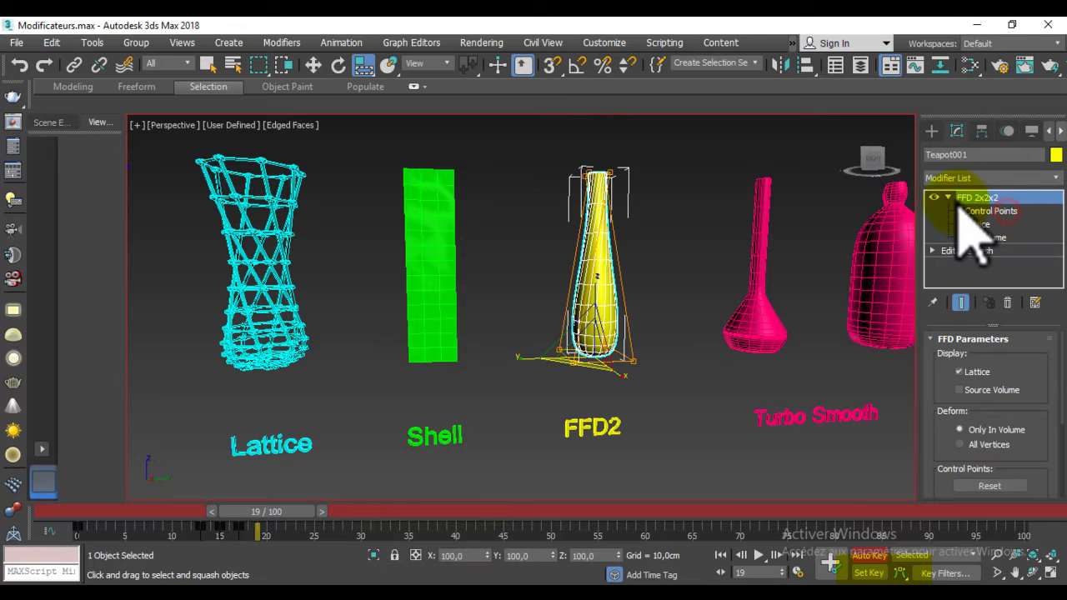
left_click(442, 439)
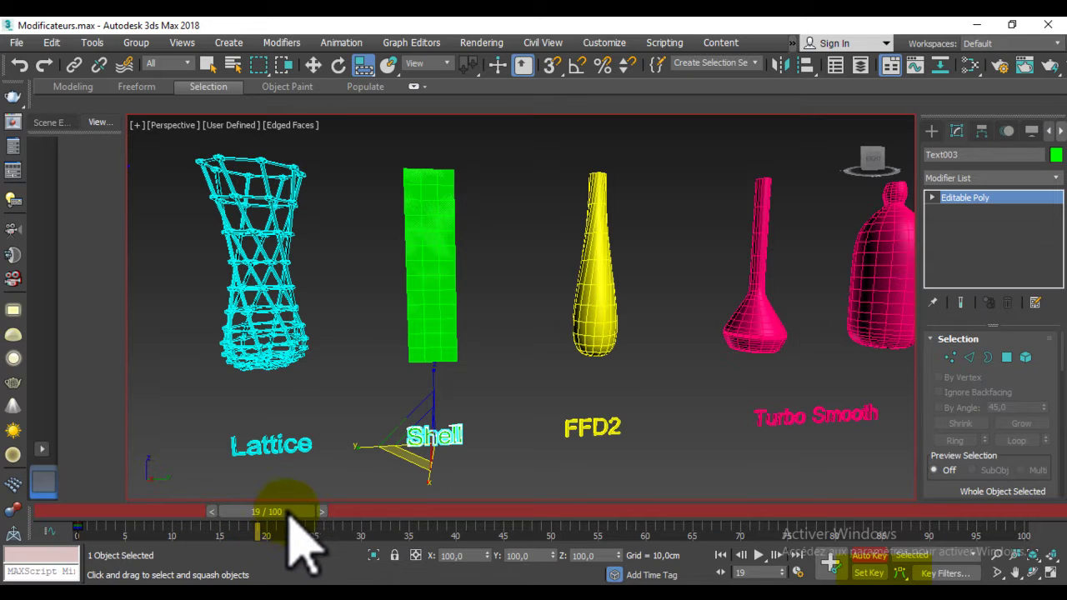
left_click(291, 512)
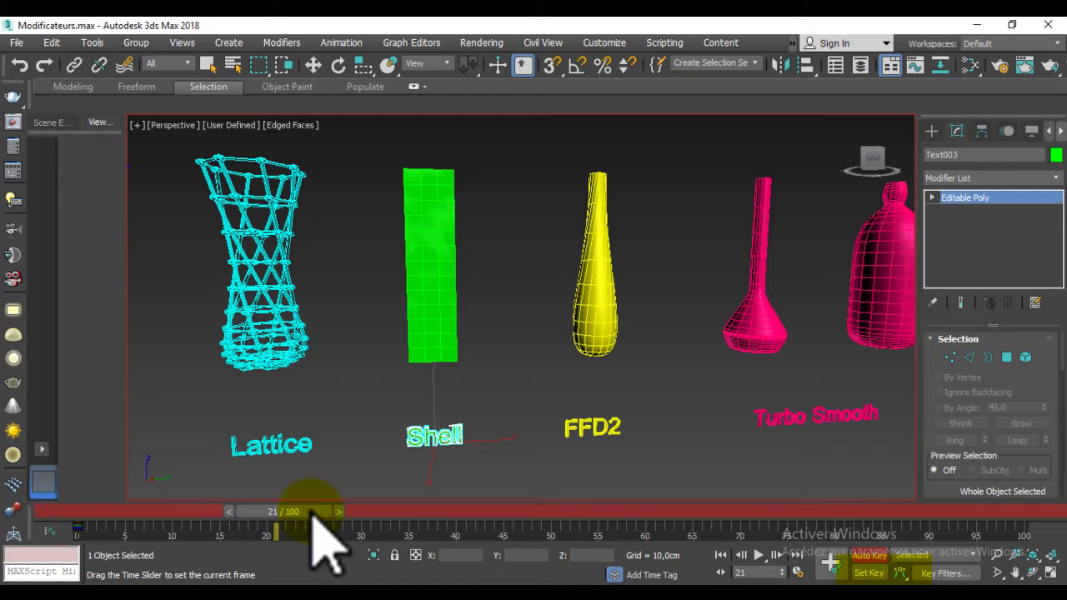
key("r")
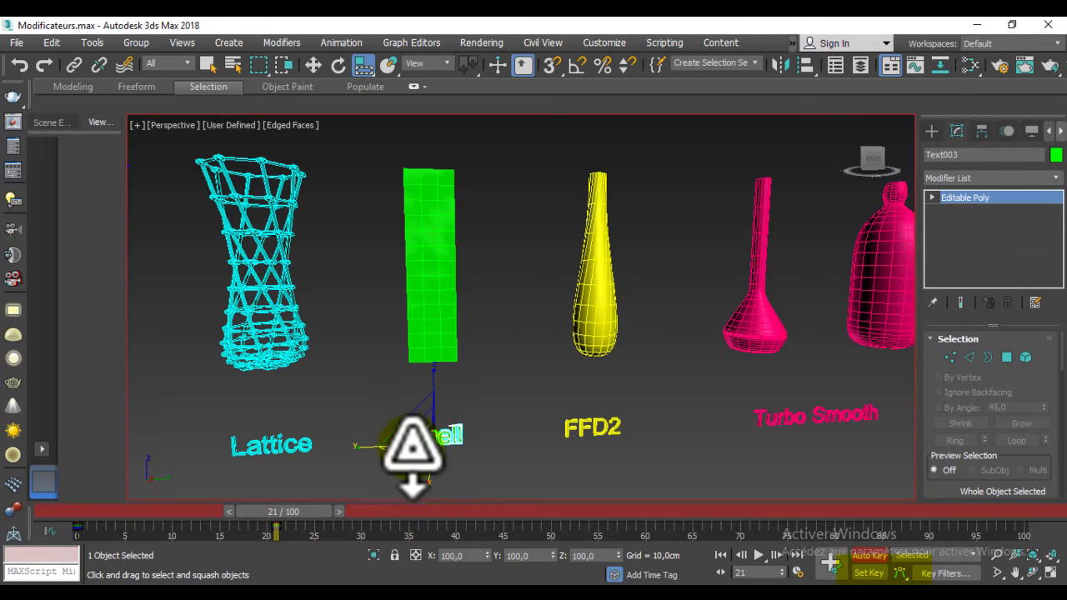
mouse_move(421, 442)
middle_mouse_down("alt")
mouse_move(453, 476)
mouse_move(405, 464)
mouse_move(423, 446)
middle_mouse_up("alt")
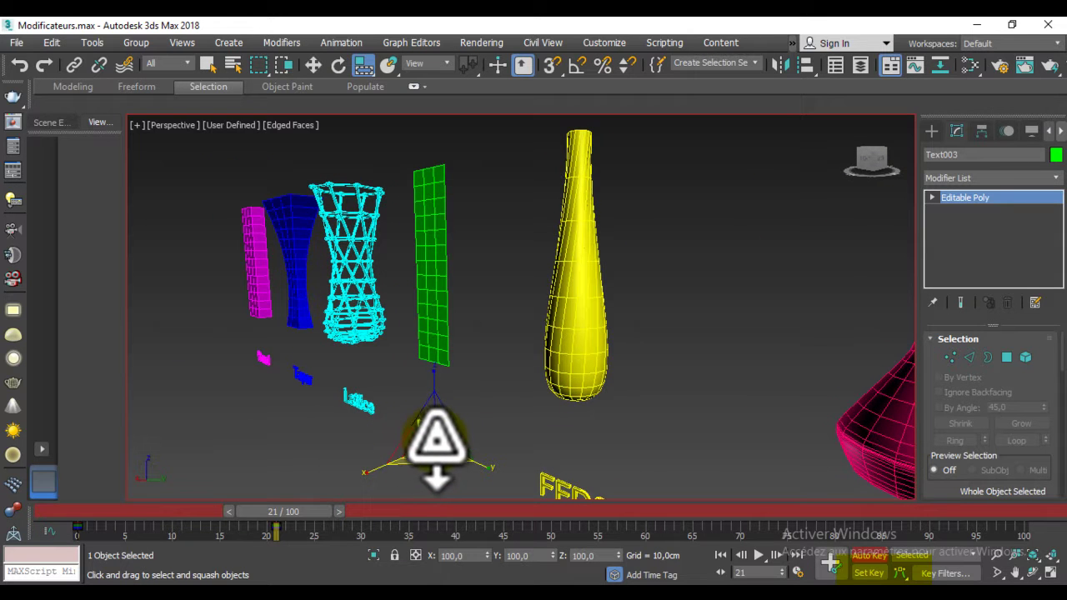
mouse_move(360, 61)
left_mouse_down()
mouse_move(373, 105)
mouse_move(367, 94)
left_mouse_up()
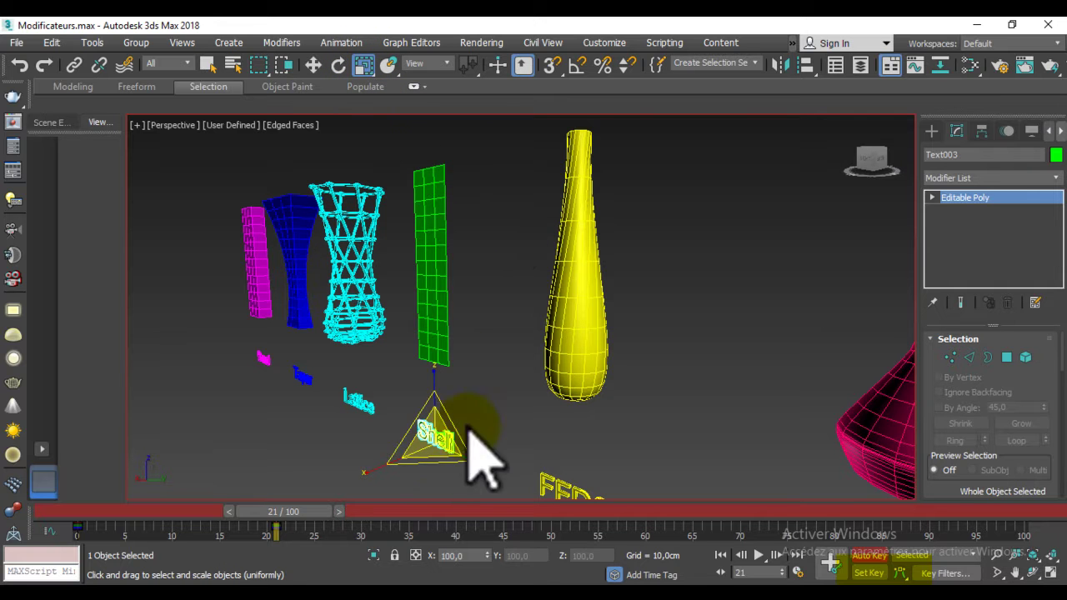
mouse_move(433, 421)
left_mouse_down()
mouse_move(429, 429)
mouse_move(428, 381)
left_mouse_up()
mouse_move(352, 417)
middle_mouse_down("alt")
mouse_move(489, 406)
mouse_move(458, 408)
mouse_move(423, 377)
middle_mouse_up("alt")
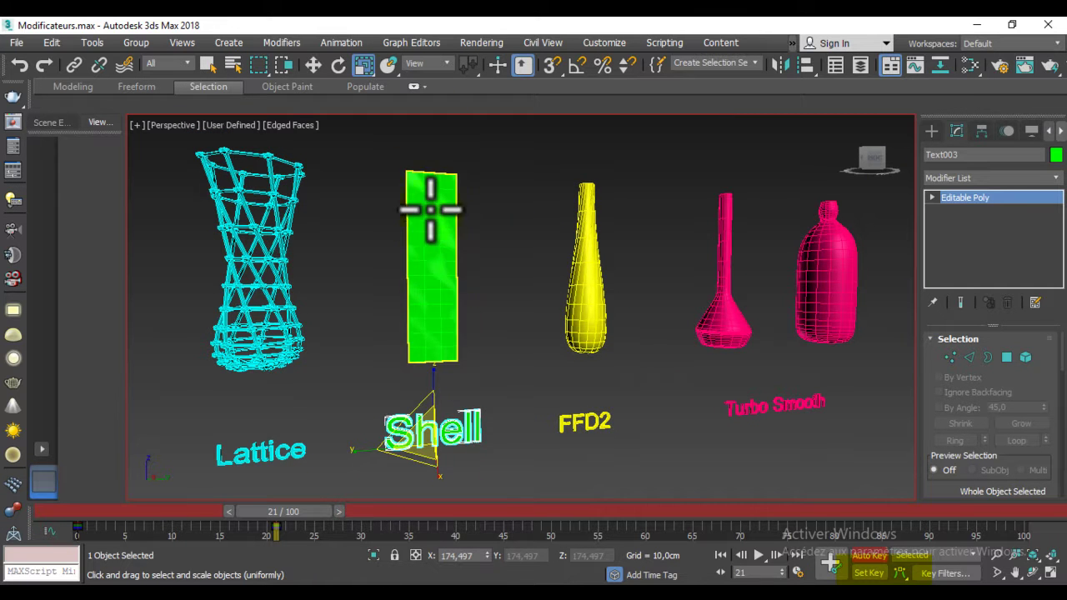
At frame 23, shrink the Shell label back down, then select the green Shell panel at frame 25
left_click(301, 512)
key("r")
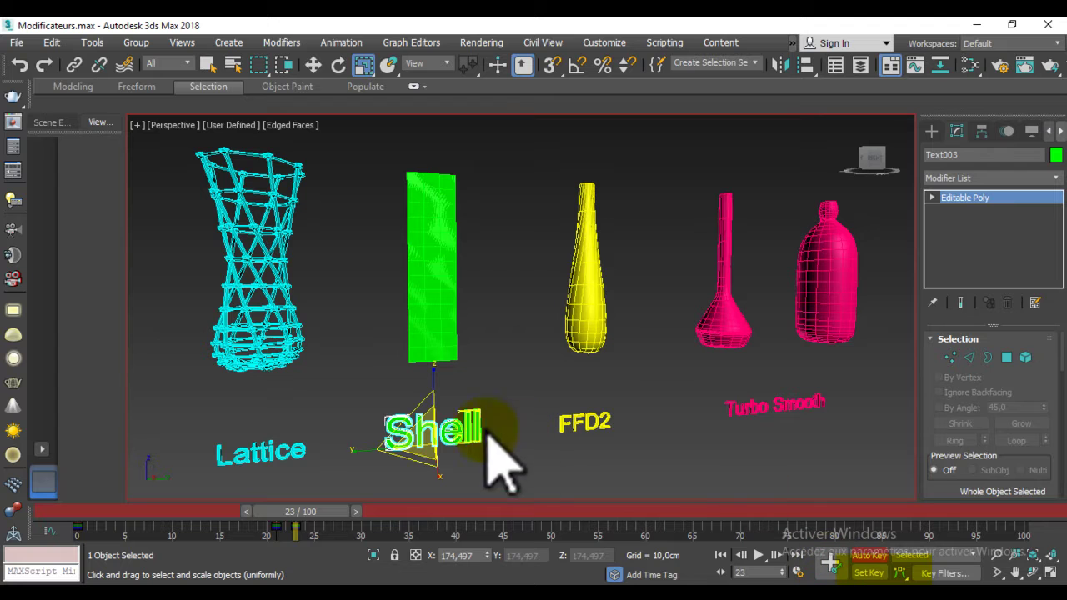
left_click_drag(421, 440, 463, 476)
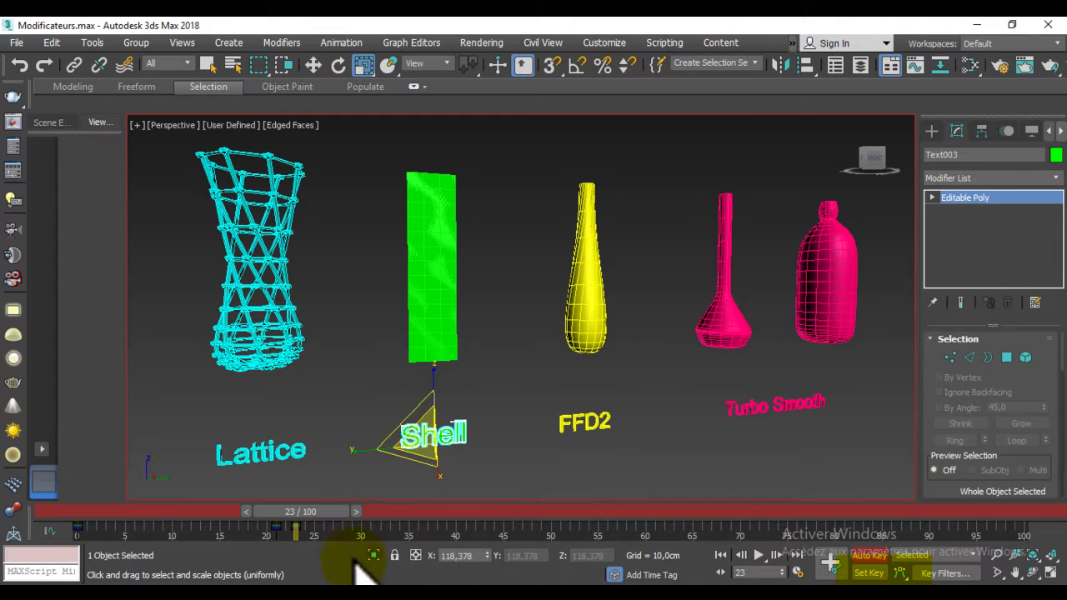
left_click_drag(308, 510, 339, 523)
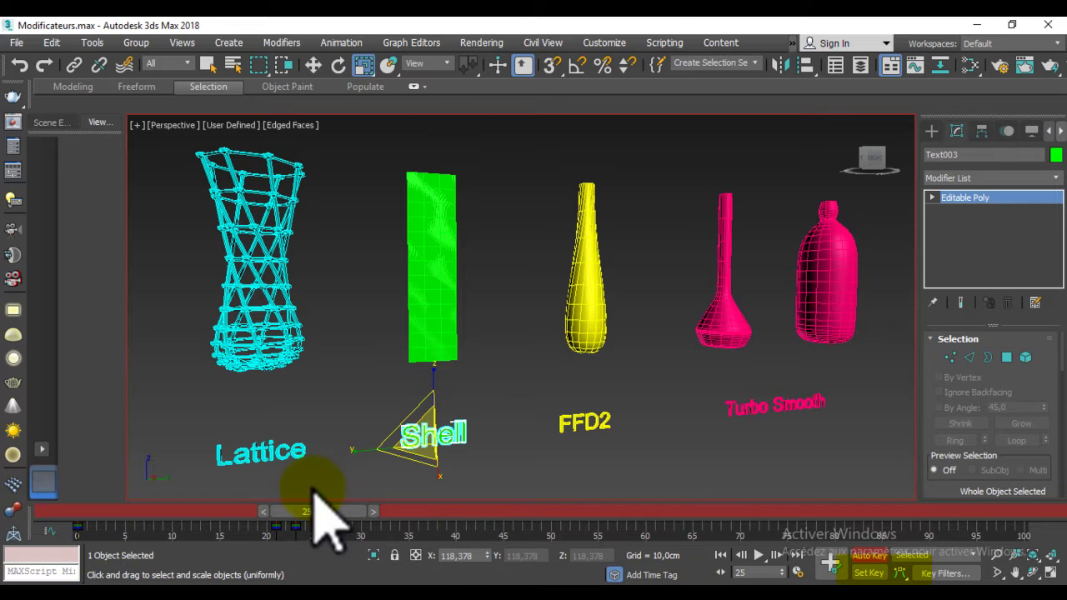
left_click(423, 245)
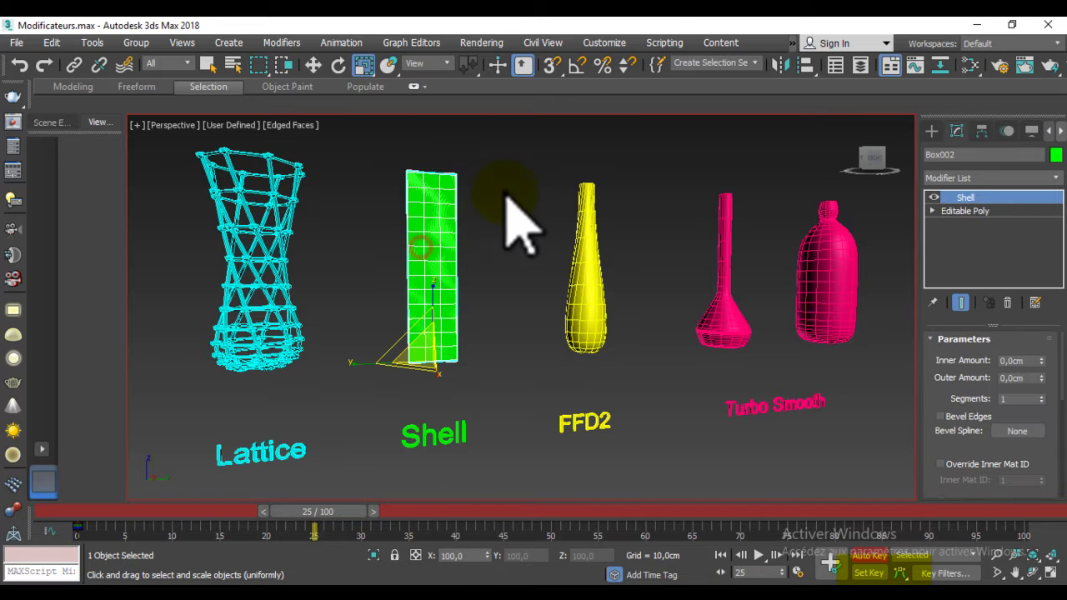
Set the green panel's Shell Inner Amount to 5 cm
mouse_move(500, 221)
middle_mouse_down("alt")
mouse_move(424, 262)
mouse_move(417, 184)
middle_mouse_up("alt")
scroll(429, 250, "up", 5)
middle_click_drag(428, 250, 429, 254)
scroll(430, 254, "down", 5)
middle_click_drag(431, 209, 474, 274)
scroll(442, 224, "up", 5)
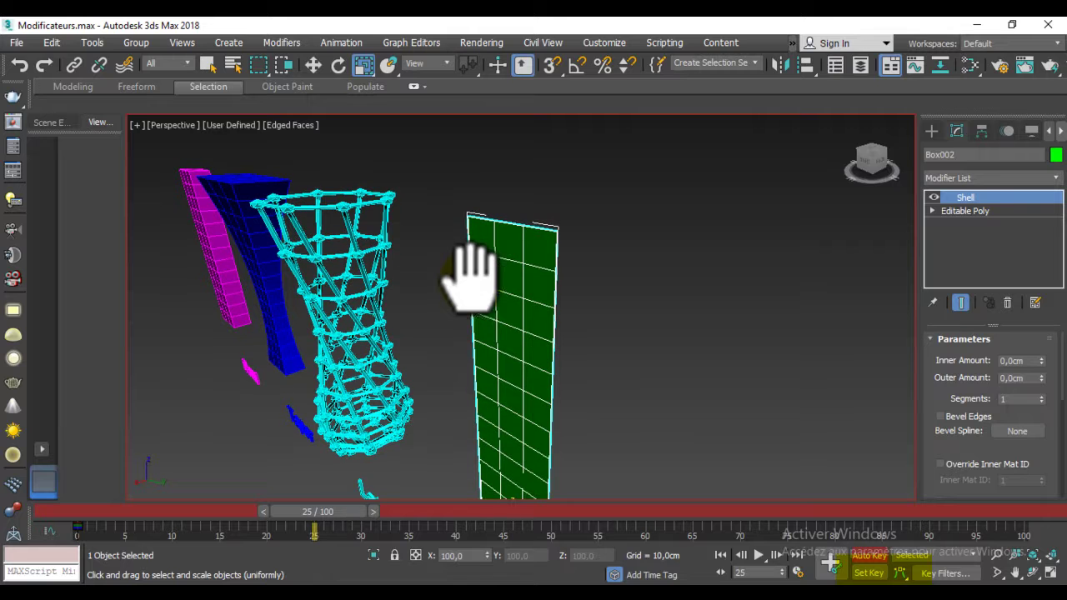
left_click(1030, 340)
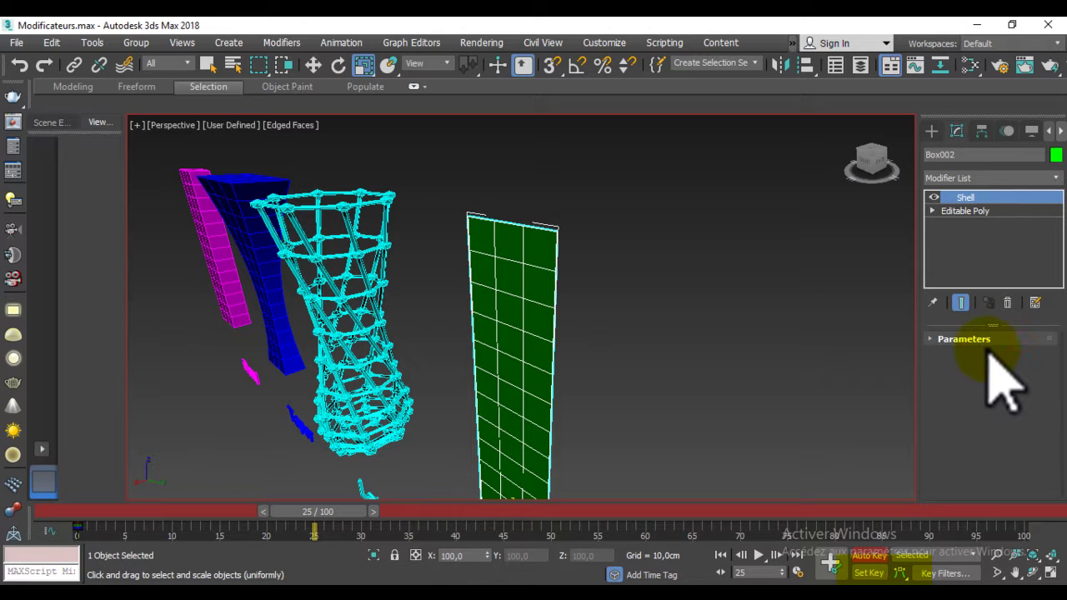
left_click(988, 343)
mouse_move(981, 350)
left_mouse_down()
mouse_move(1000, 438)
mouse_move(1000, 393)
left_mouse_up()
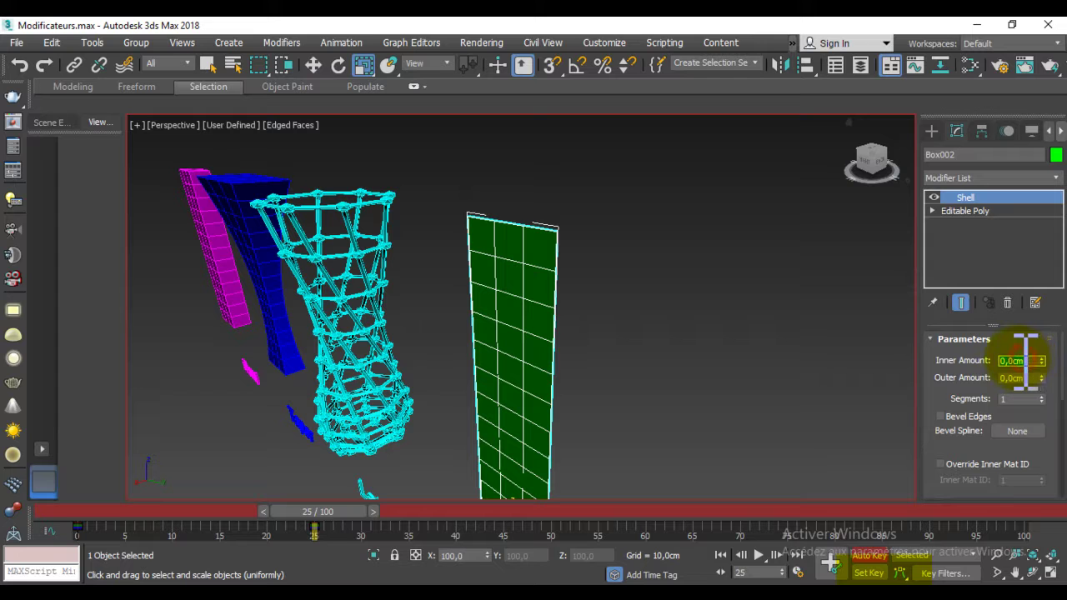
type("5")
key("Return")
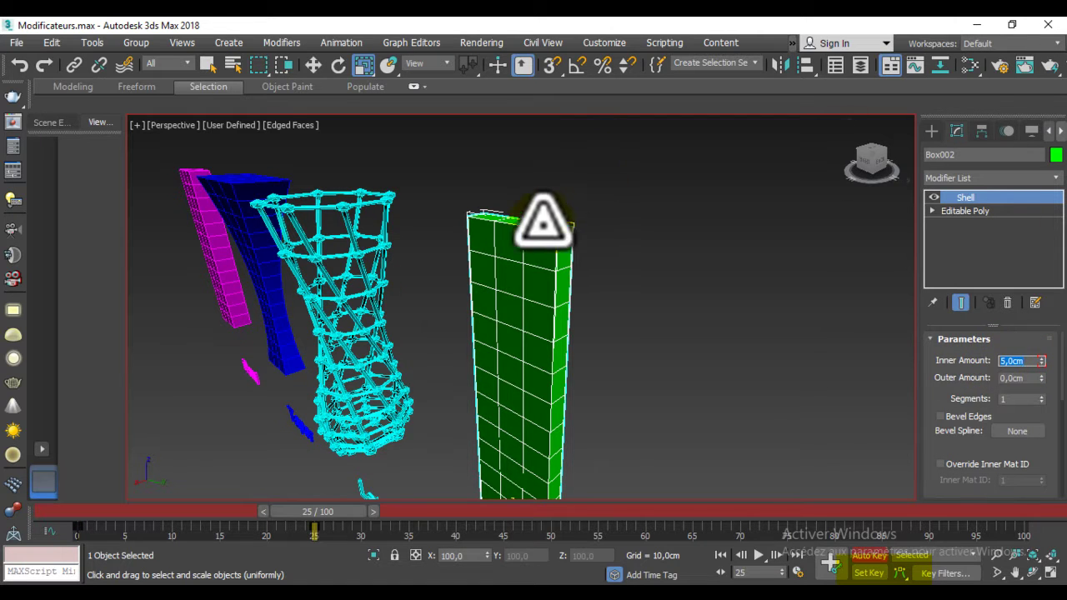
right_click(1041, 361)
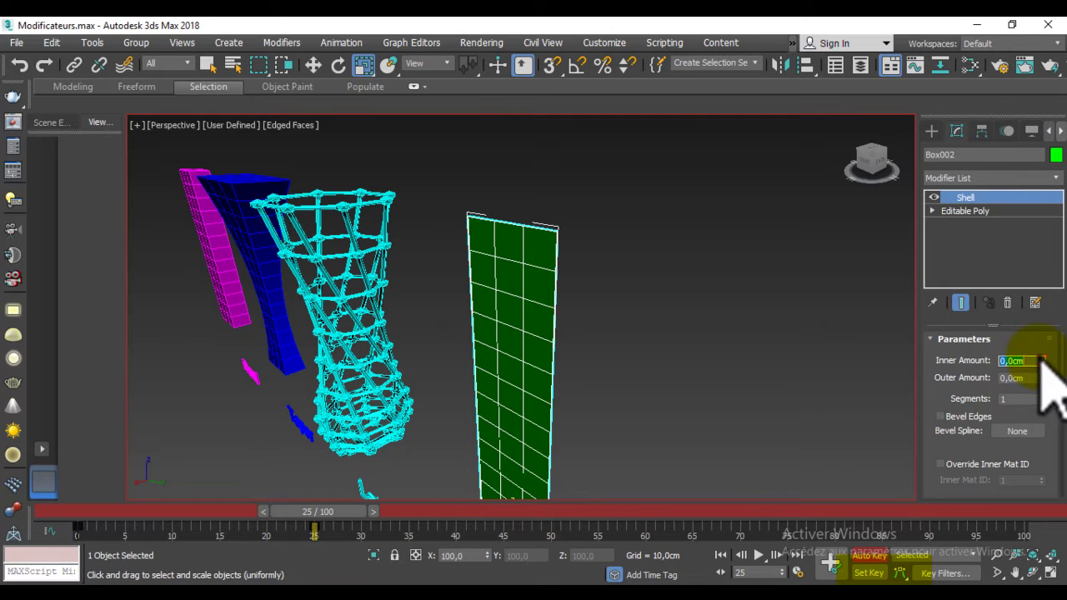
type("5")
key("Return")
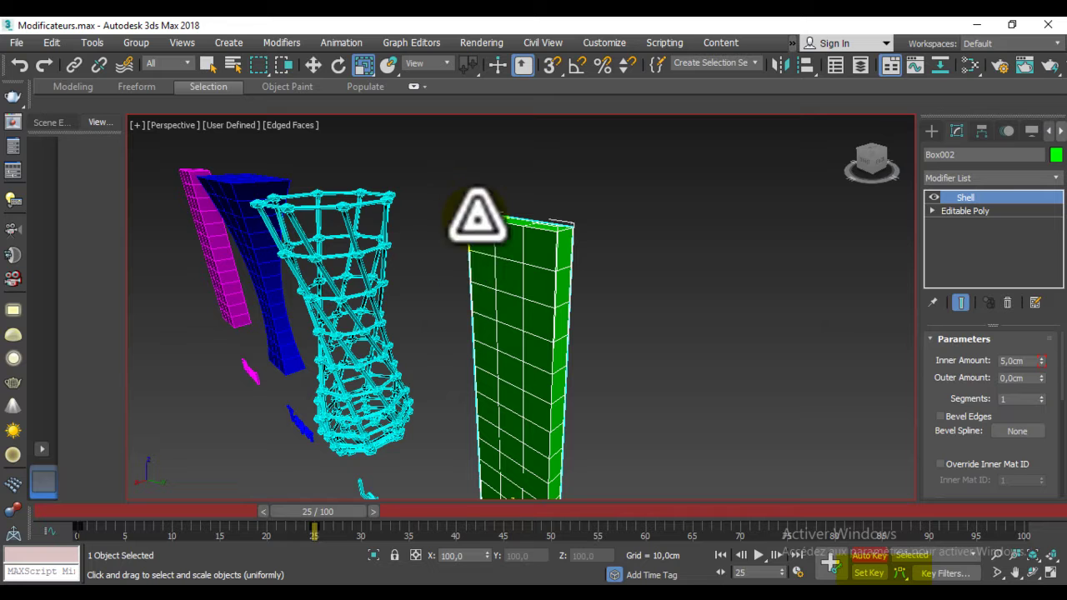
Set the Shell Outer Amount to 7 cm and Segments to 2
double_click(1020, 377)
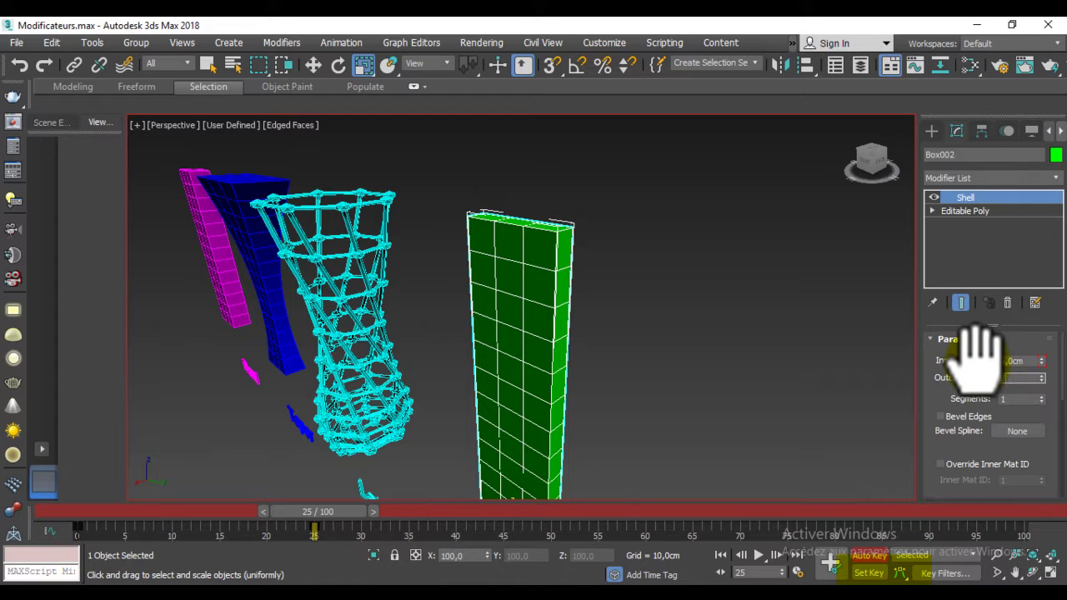
type("7")
key("Return")
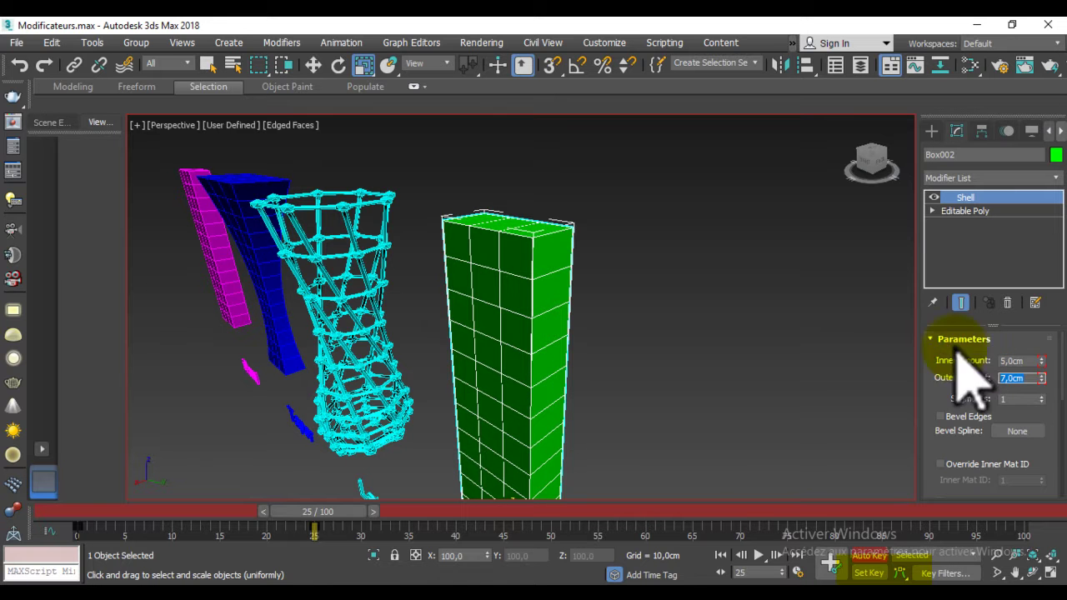
left_click(1041, 396)
scroll(551, 341, "down", 3)
mouse_move(558, 350)
middle_mouse_down("alt")
mouse_move(464, 358)
mouse_move(564, 350)
mouse_move(557, 338)
mouse_move(489, 388)
mouse_move(469, 305)
mouse_move(470, 350)
middle_mouse_up("alt")
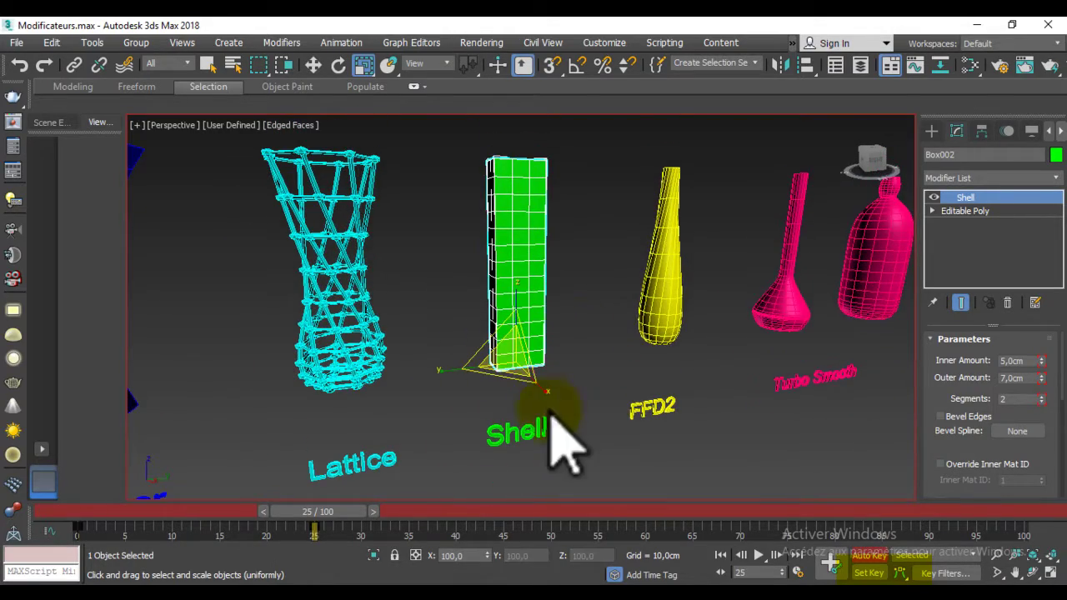
mouse_move(608, 310)
middle_mouse_down("alt")
mouse_move(535, 357)
mouse_move(519, 269)
mouse_move(555, 359)
mouse_move(555, 219)
mouse_move(545, 350)
middle_mouse_up("alt")
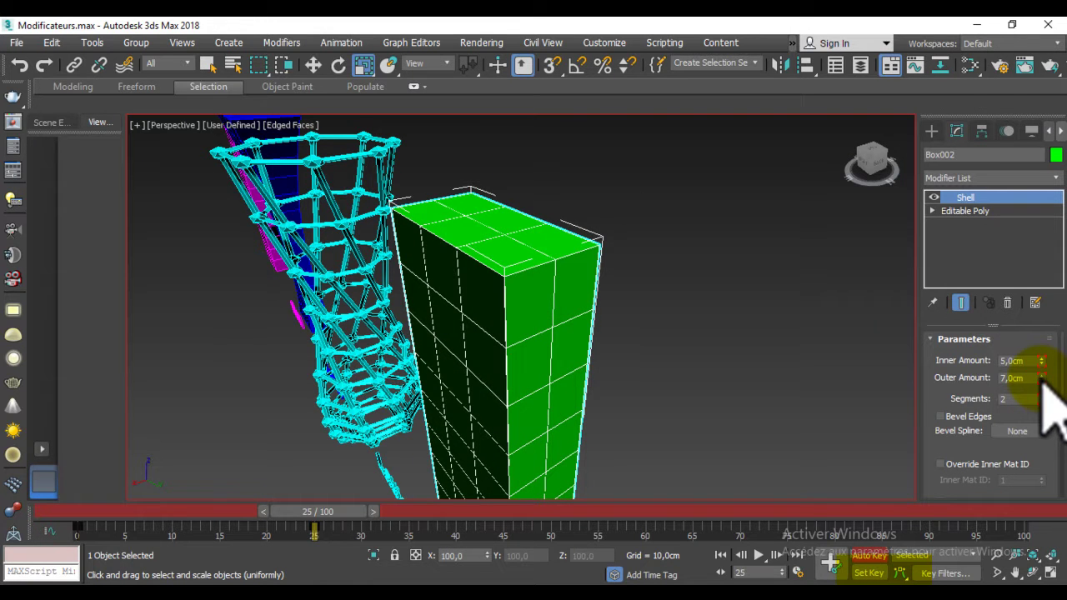
Key the Shell Outer Amount at 0 cm on frame 25 and 7 cm on frame 27
right_click(1040, 378)
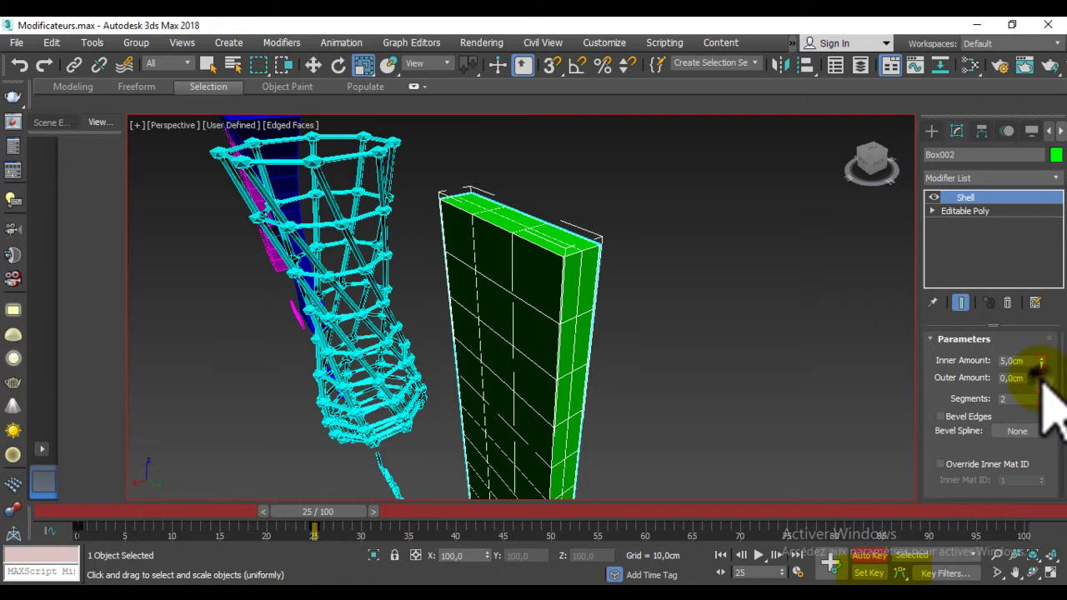
left_click(315, 511)
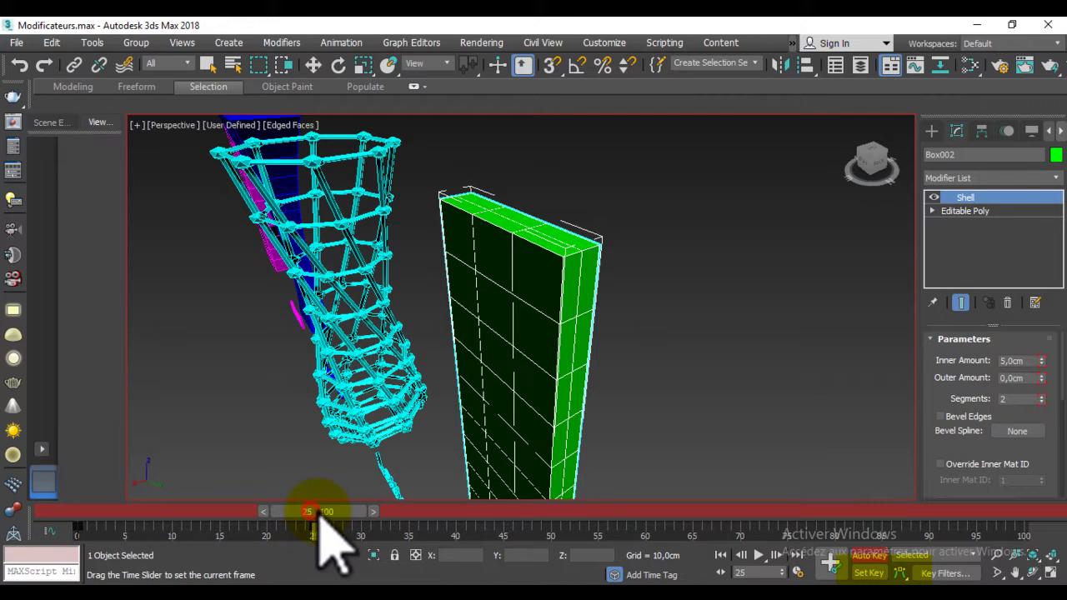
key("r")
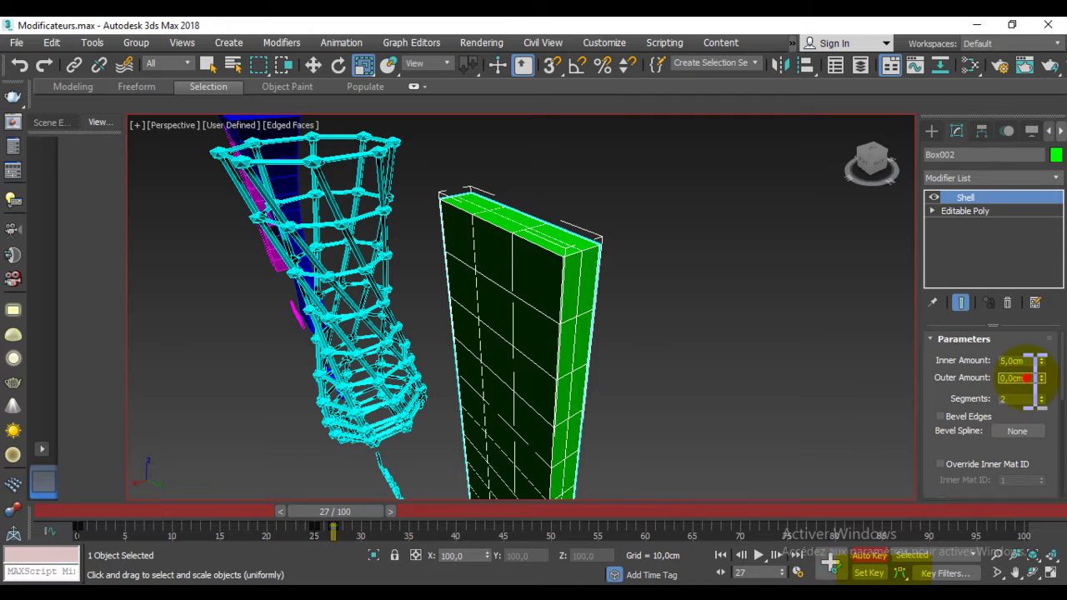
type("7")
key("Return")
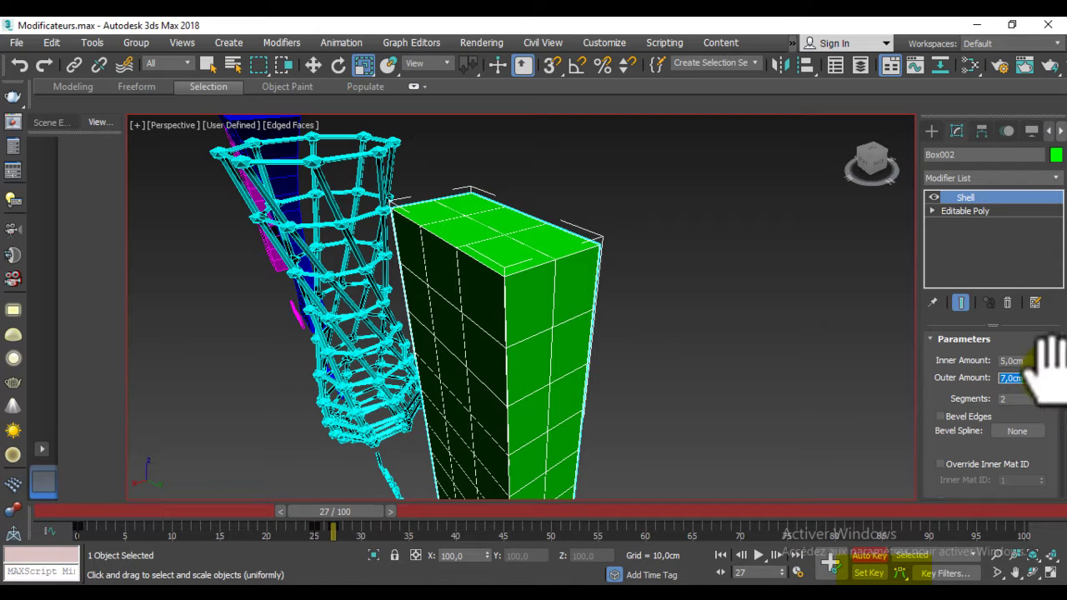
Scrub to frame 26 to check the shell's halfway thickness
mouse_move(361, 514)
left_mouse_down()
mouse_move(294, 515)
mouse_move(372, 517)
left_mouse_up()
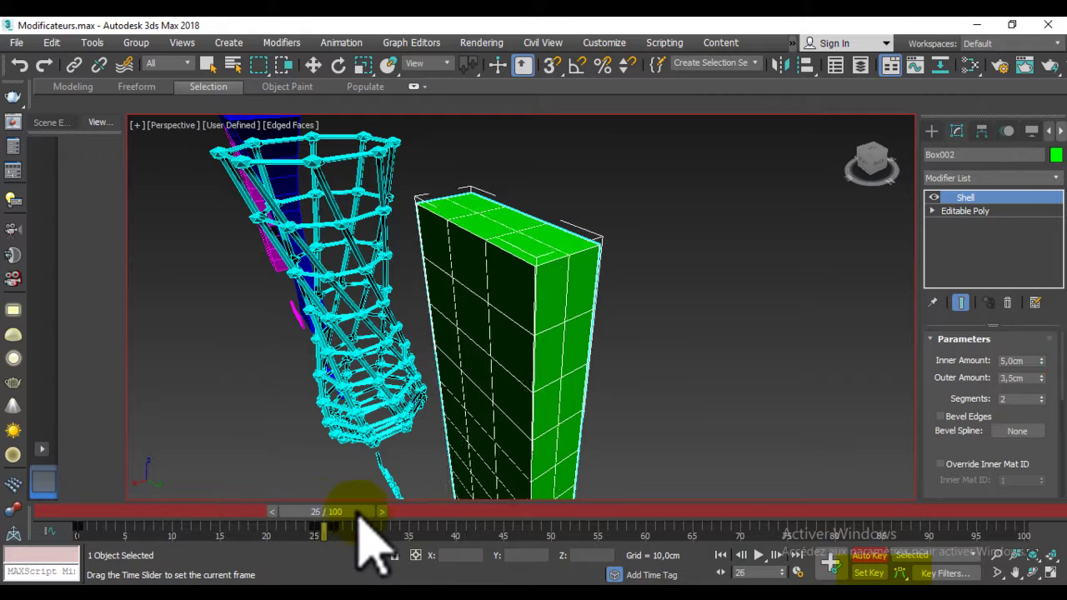
key("r")
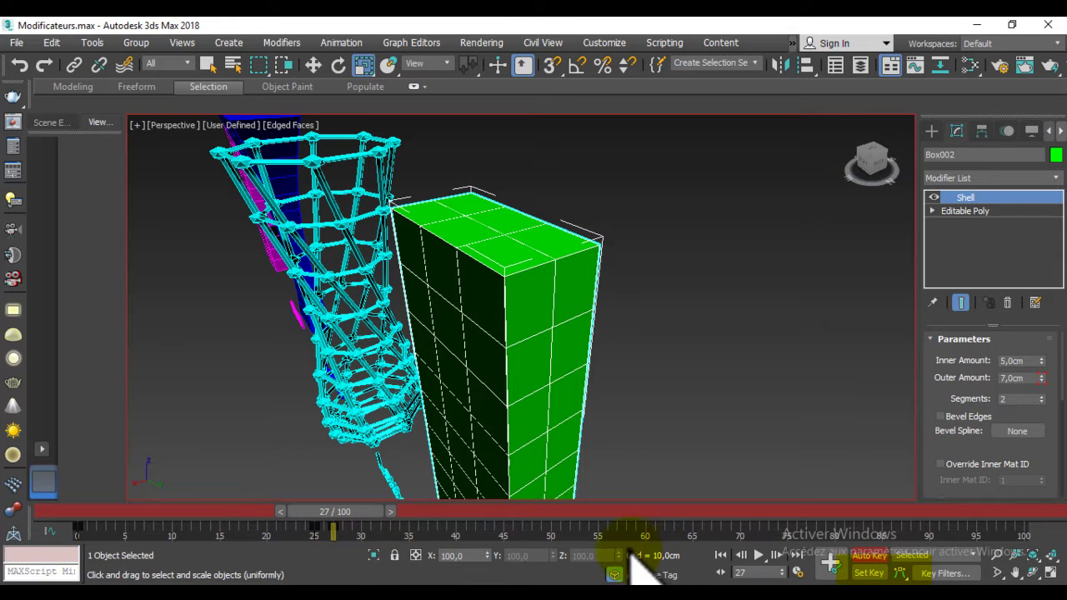
mouse_move(367, 514)
left_mouse_down()
mouse_move(357, 514)
mouse_move(369, 517)
left_mouse_up()
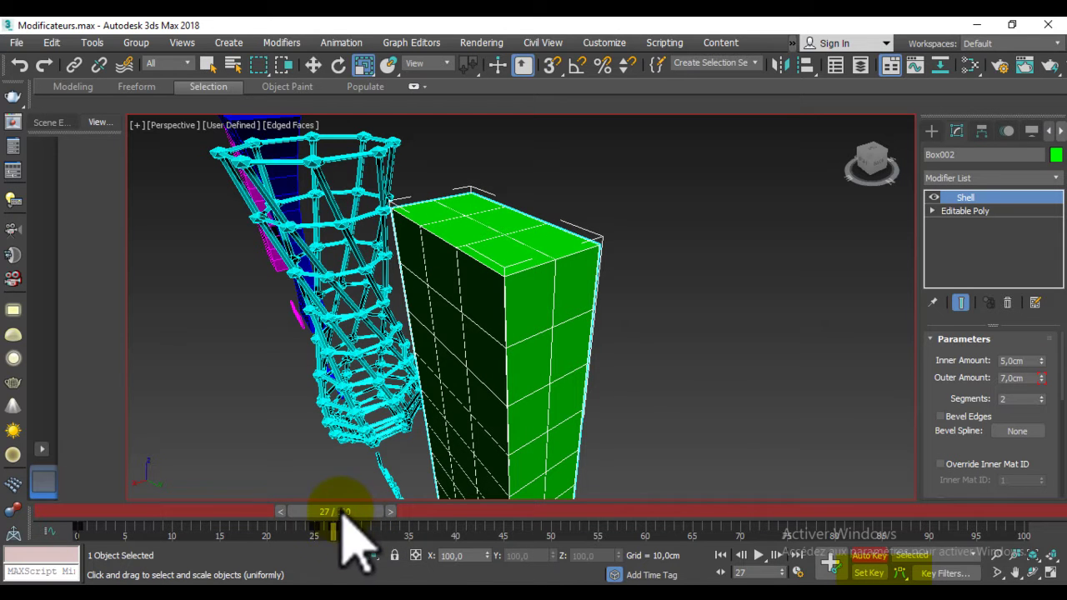
scroll(505, 280, "down", 3)
mouse_move(505, 281)
middle_mouse_down()
mouse_move(428, 286)
mouse_move(552, 350)
middle_mouse_up()
scroll(438, 321, "down", 3)
Select the Lattice label and tilt it about its X axis at frame 29
scroll(424, 409, "up", 4)
middle_click_drag(424, 409, 560, 275)
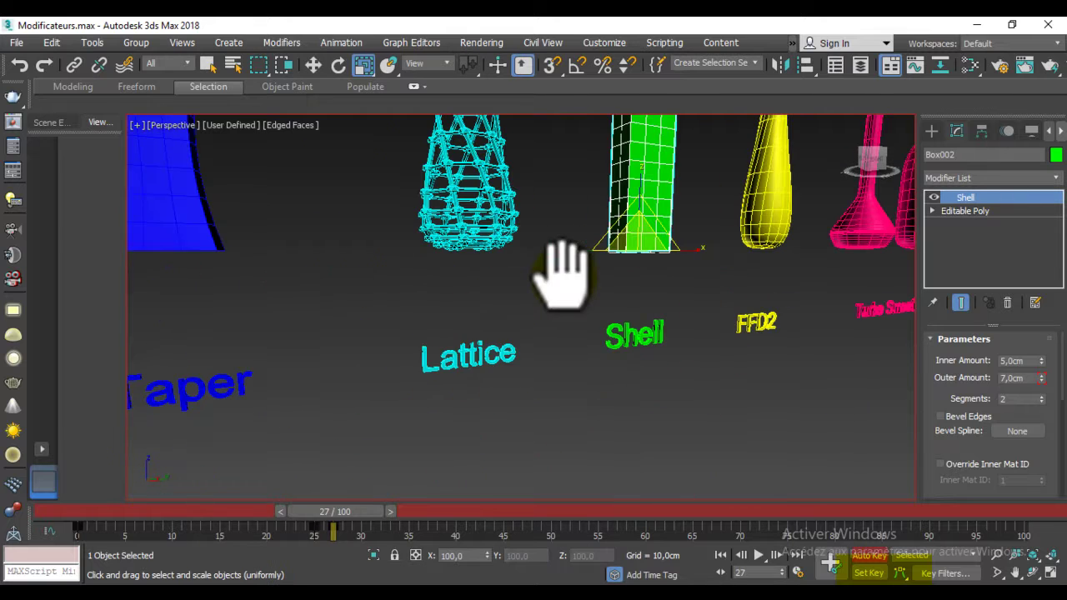
left_click(471, 357)
mouse_move(506, 380)
middle_mouse_down("alt")
mouse_move(558, 405)
mouse_move(569, 399)
middle_mouse_up("alt")
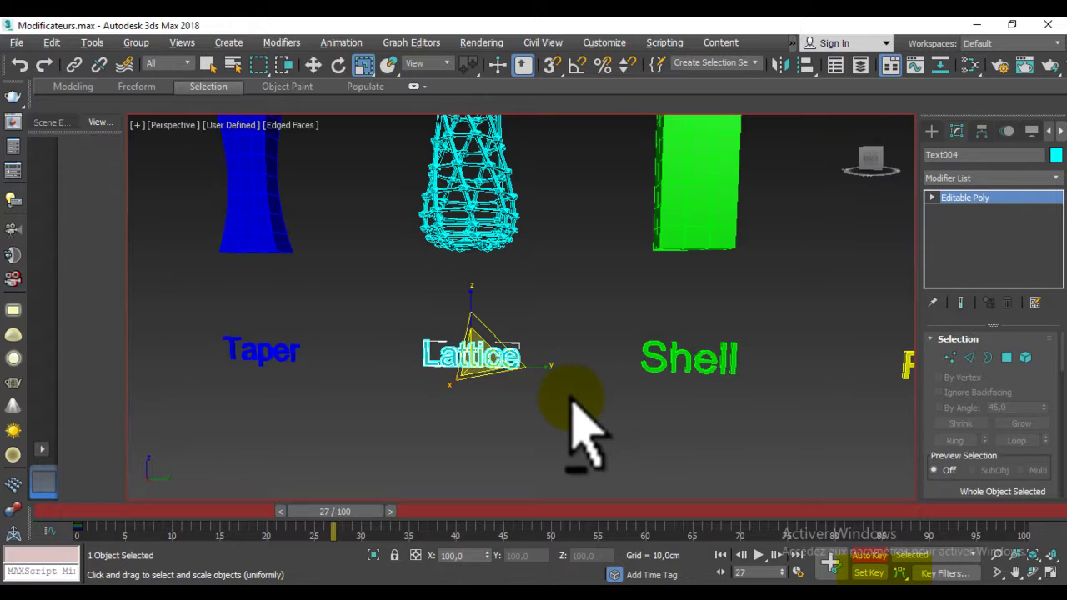
scroll(560, 333, "up", 2)
middle_click_drag(560, 334, 544, 409)
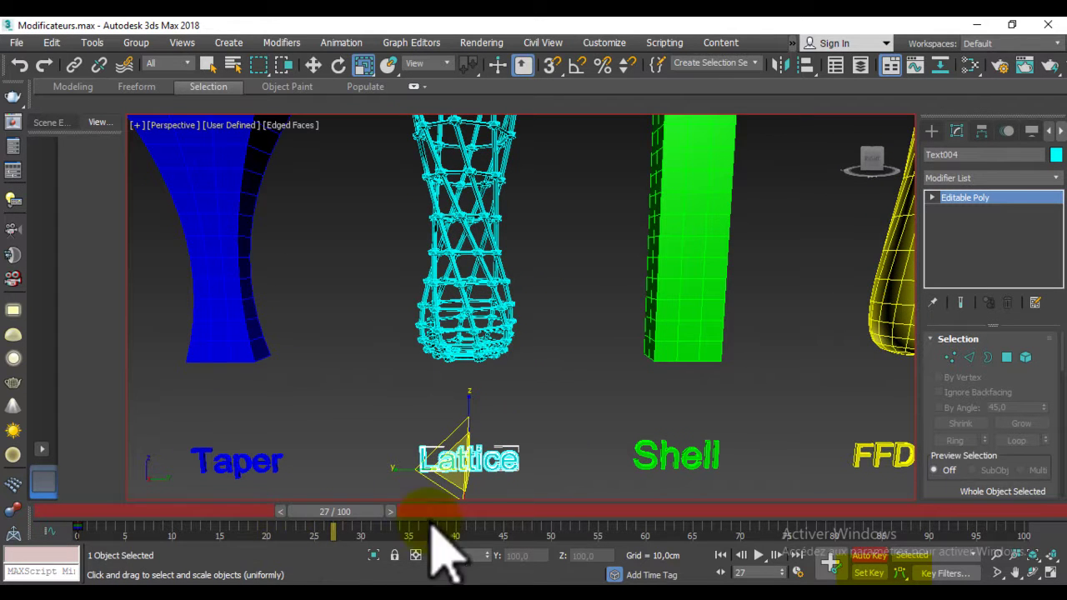
left_click_drag(349, 510, 369, 511)
key("r")
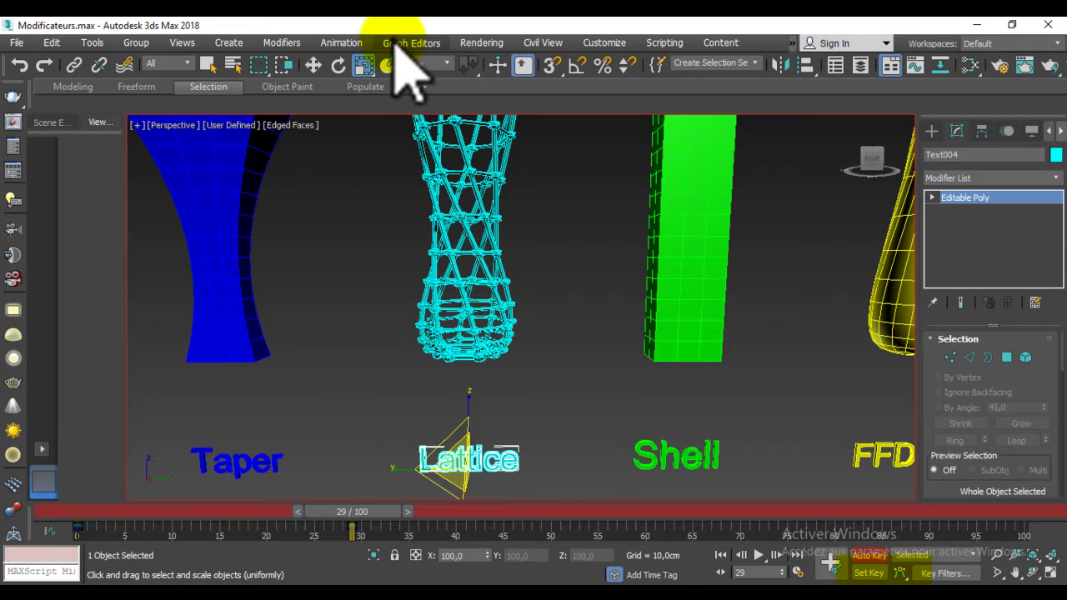
left_click(339, 66)
middle_click_drag(467, 428, 500, 357)
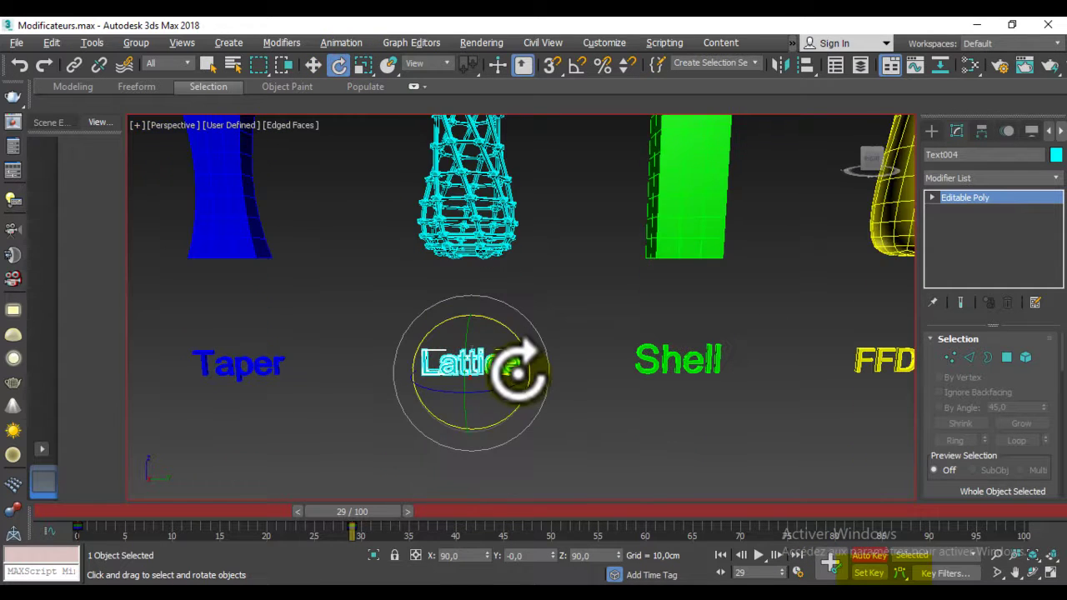
mouse_move(469, 350)
left_mouse_down()
mouse_move(508, 321)
mouse_move(490, 319)
left_mouse_up()
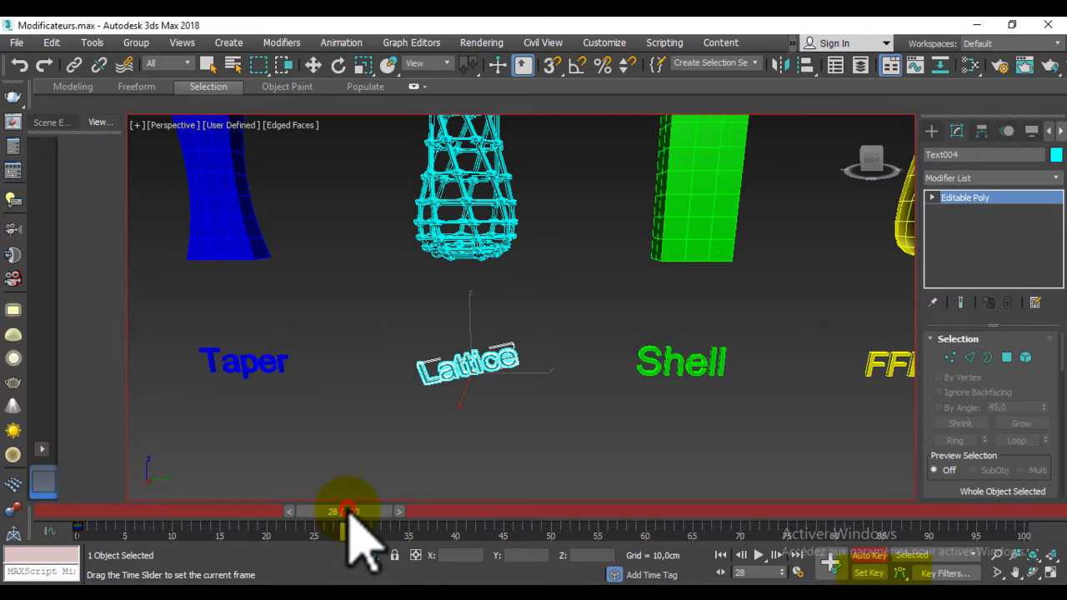
At frame 31, reset the Lattice label's Y rotation to 0
left_click_drag(357, 512, 375, 512)
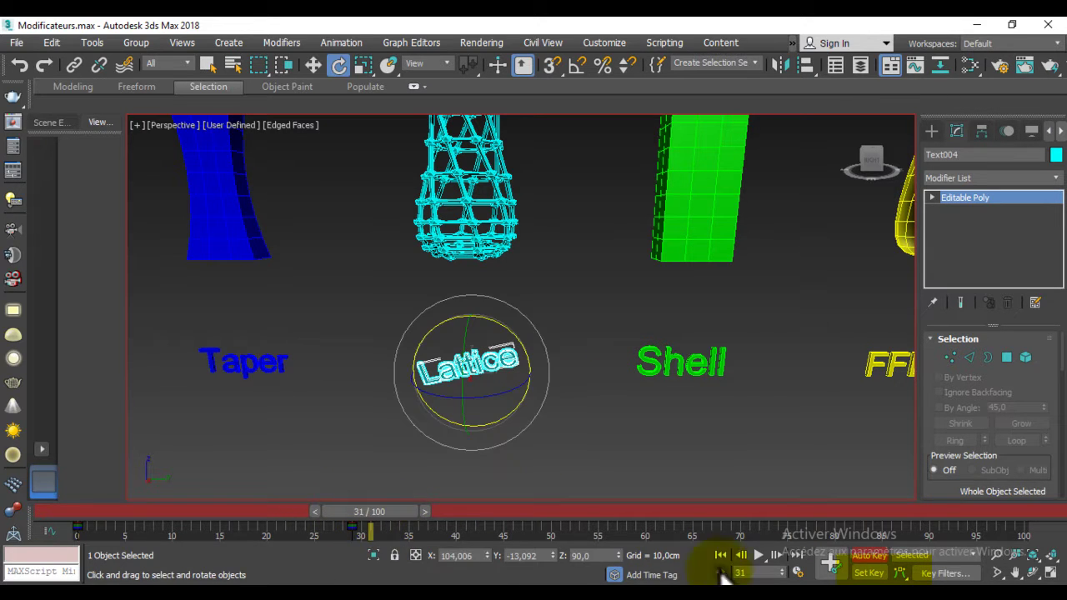
right_click(554, 556)
type("90")
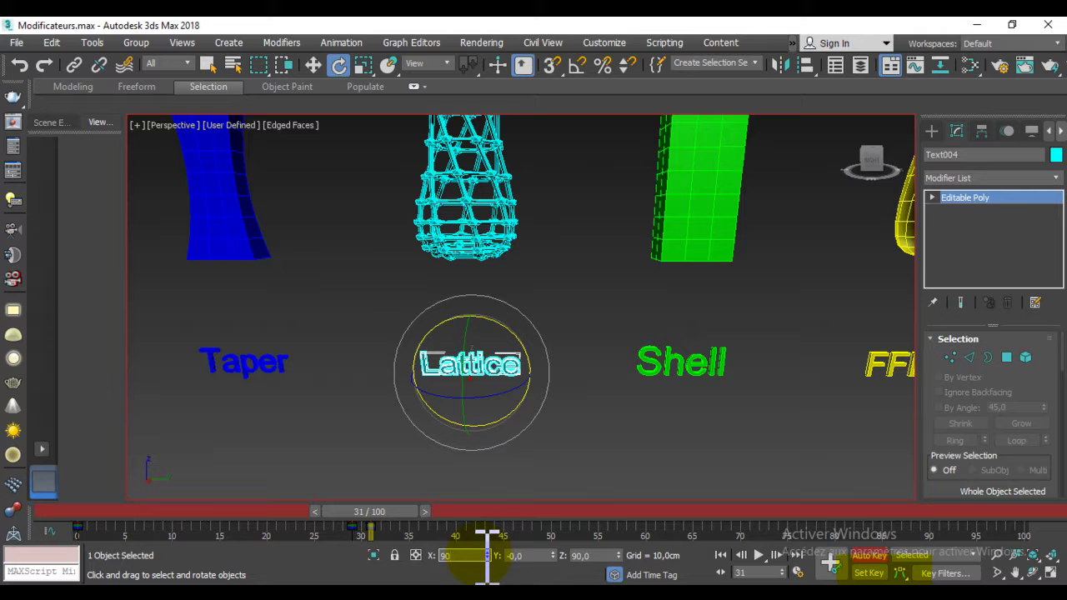
middle_click_drag(504, 279, 512, 322)
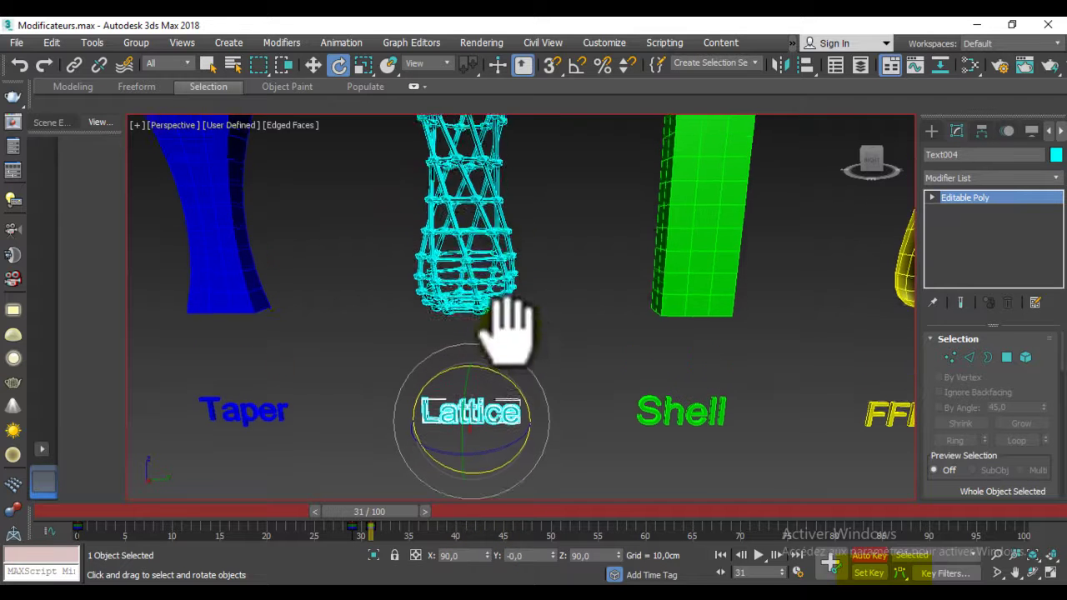
Select the lattice vase and set its Lattice geometry to Joints Only
left_click(471, 208)
mouse_move(460, 178)
middle_mouse_down()
mouse_move(492, 306)
mouse_move(512, 304)
middle_mouse_up()
scroll(490, 308, "down", 5)
scroll(515, 302, "up", 5)
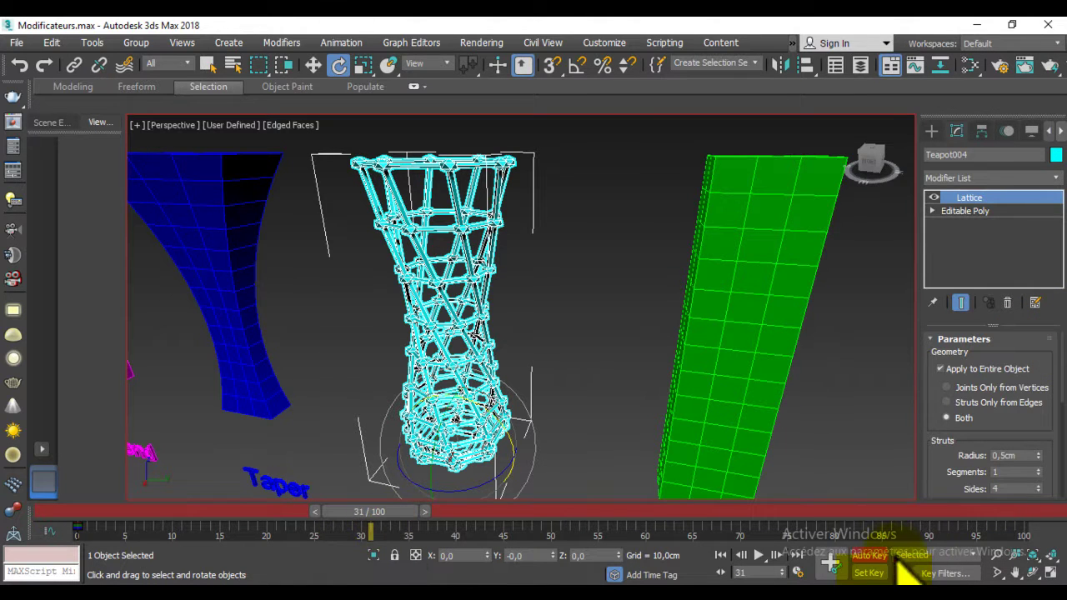
mouse_move(523, 226)
middle_mouse_down()
mouse_move(508, 267)
mouse_move(519, 186)
mouse_move(520, 202)
middle_mouse_up()
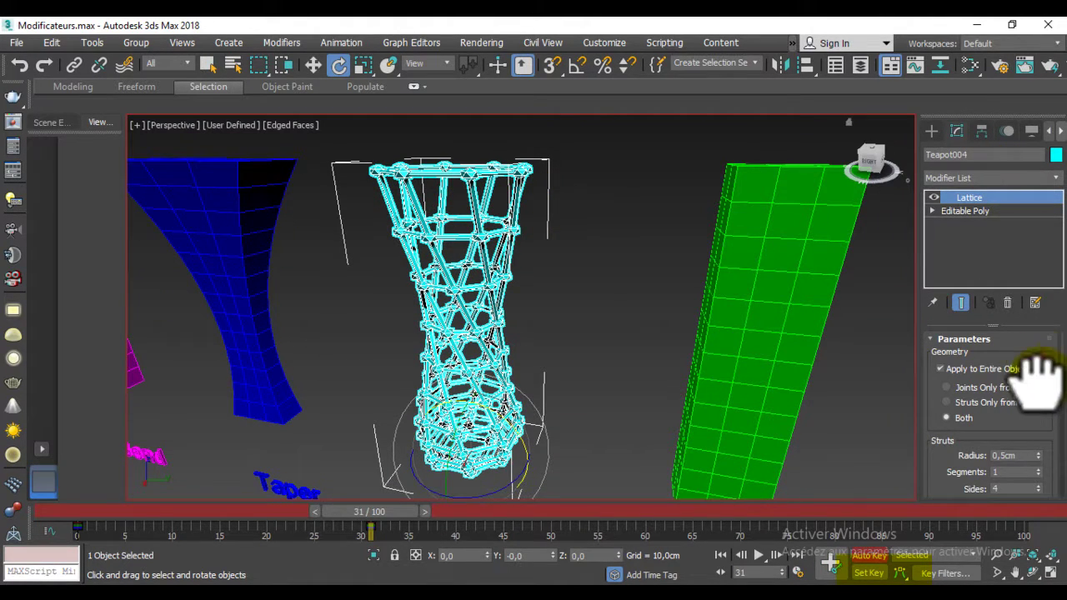
left_click(950, 388)
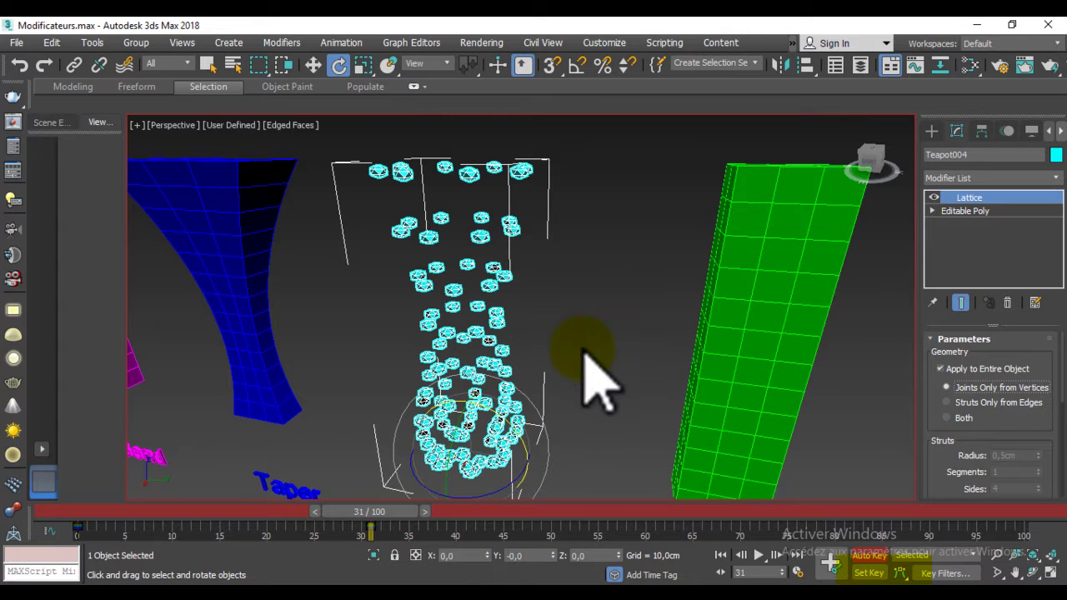
Try Struts Only at frame 30, then set the lattice geometry to Both at a later frame
left_click_drag(379, 513, 404, 520)
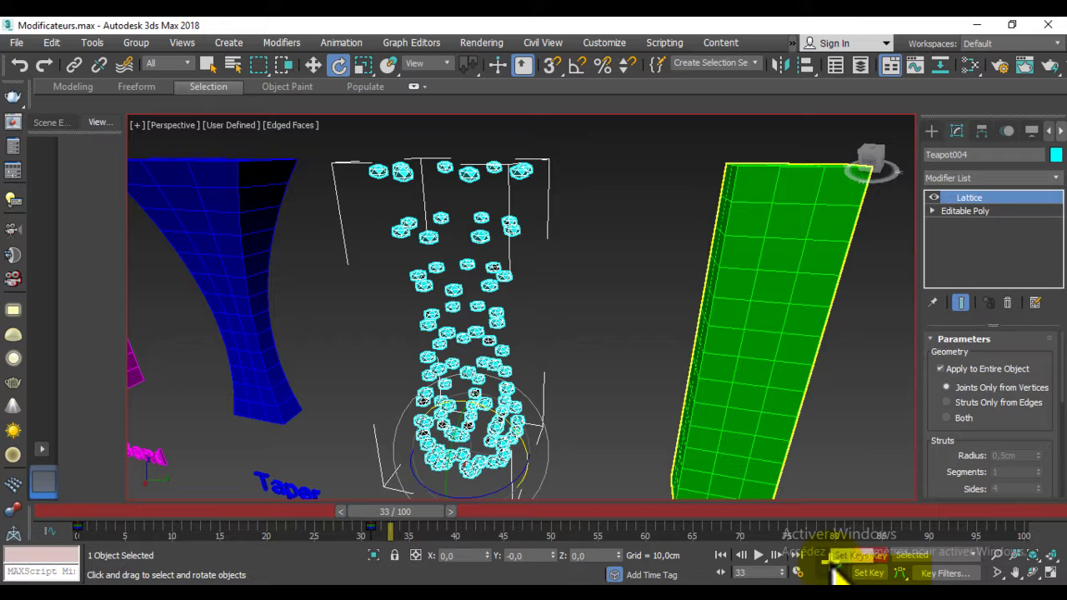
left_click(948, 404)
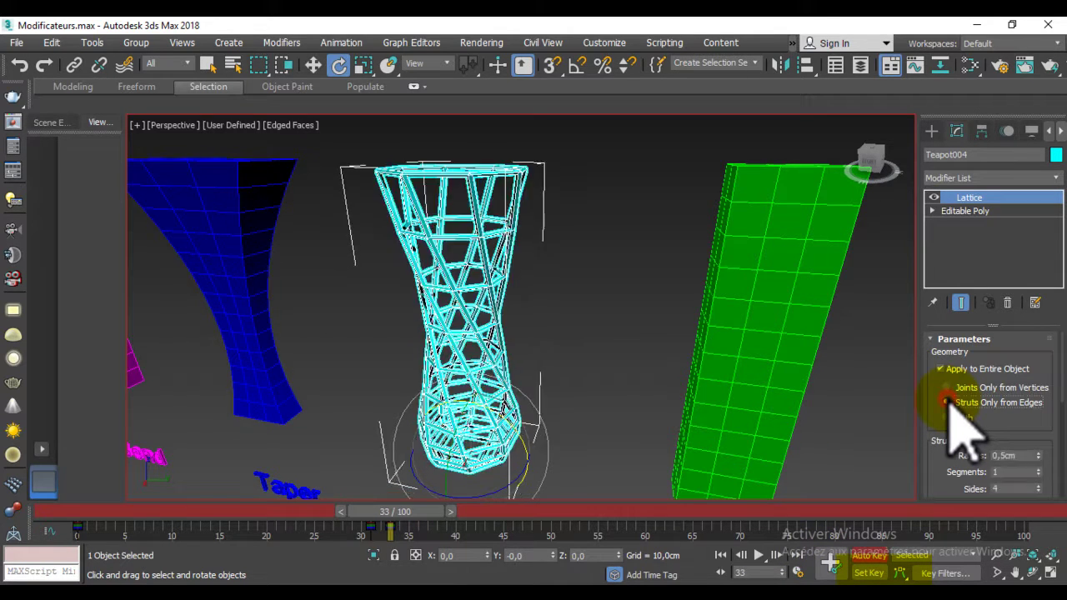
mouse_move(464, 281)
middle_mouse_down("alt")
mouse_move(469, 339)
mouse_move(557, 277)
mouse_move(500, 281)
mouse_move(471, 262)
middle_mouse_up("alt")
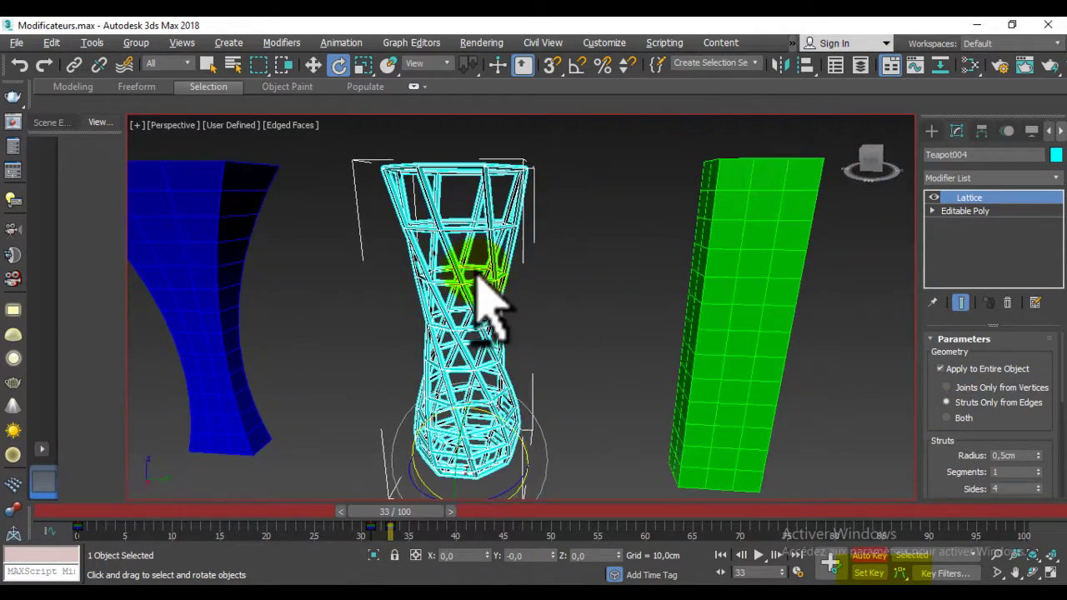
left_click_drag(423, 518, 443, 517)
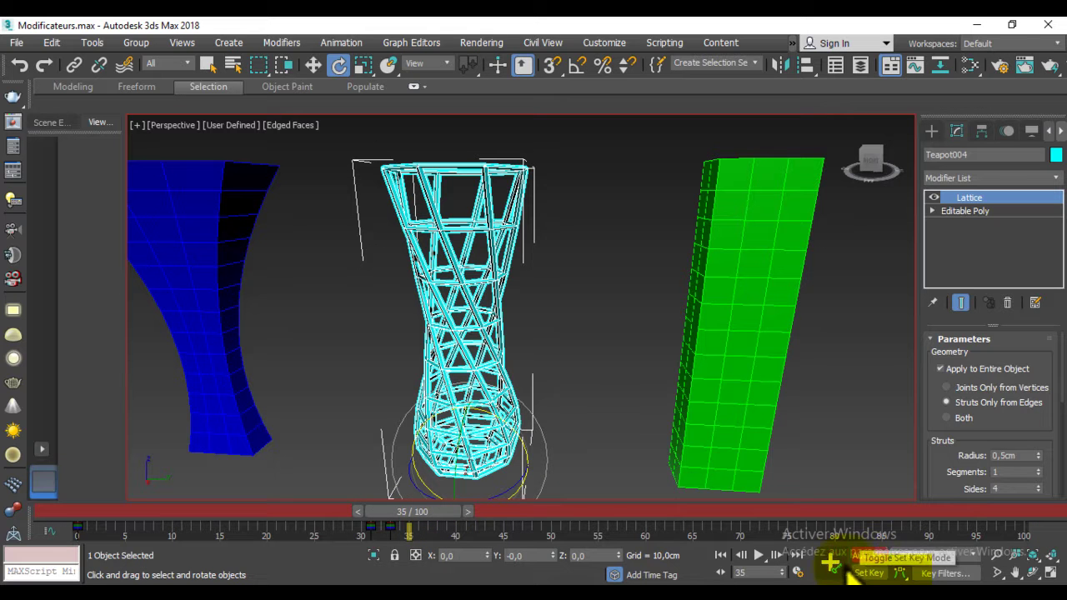
left_click(946, 417)
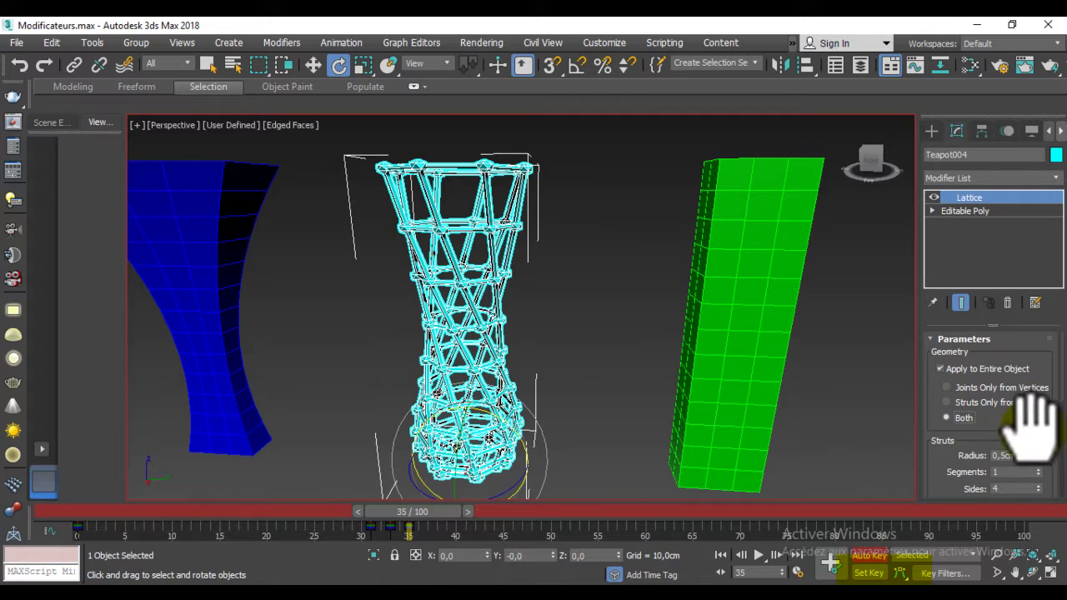
Zoom out and reframe the view with the Taper label at the centre
scroll(553, 317, "up", 3)
scroll(553, 316, "up", 3)
scroll(552, 317, "down", 6)
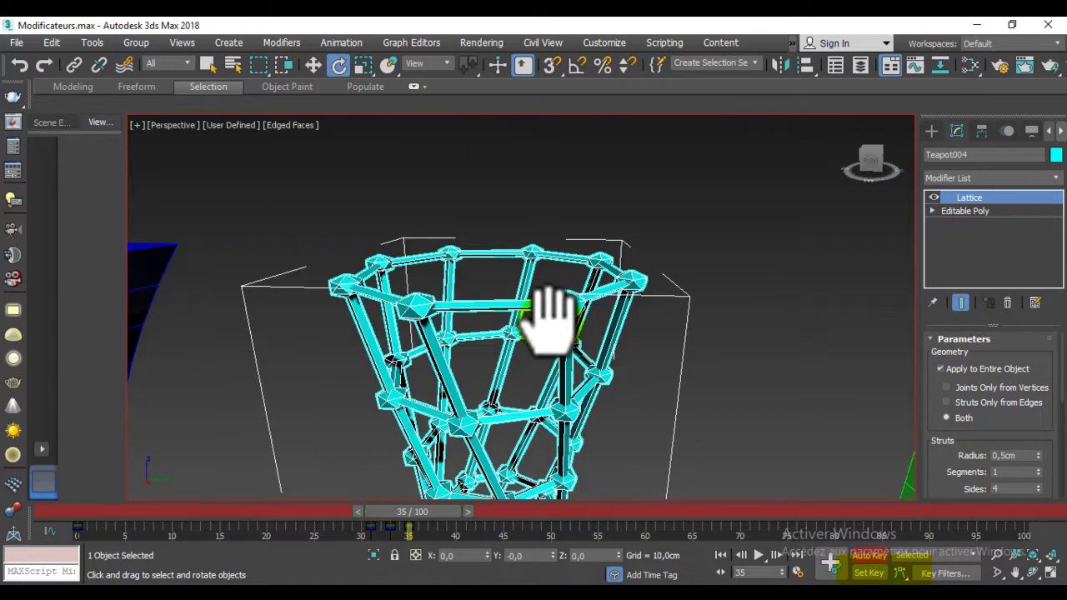
mouse_move(564, 357)
middle_mouse_down("alt")
mouse_move(547, 310)
mouse_move(548, 250)
middle_mouse_up("alt")
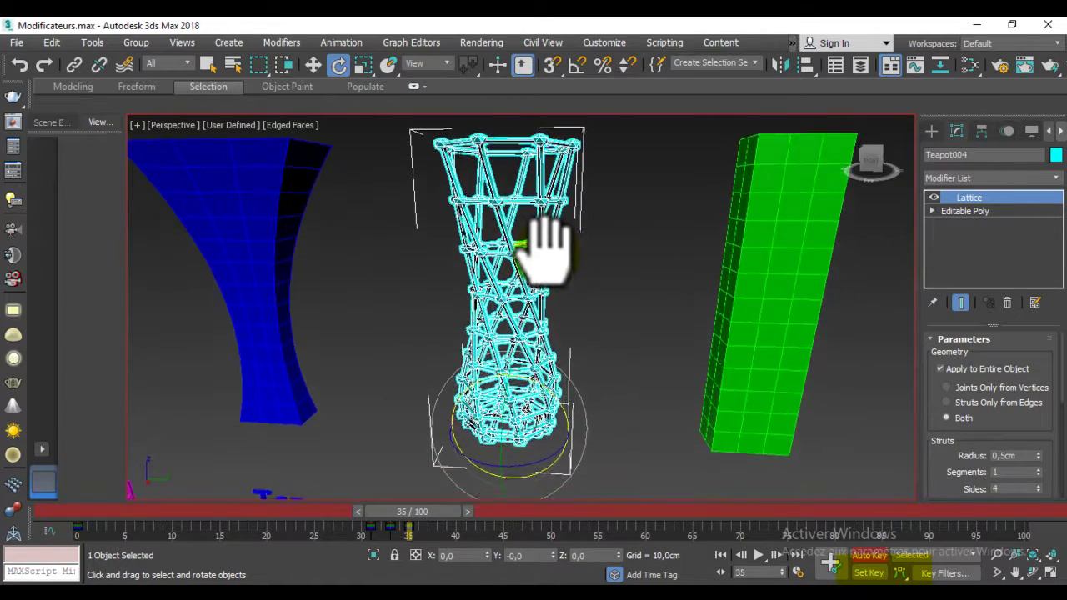
scroll(554, 287, "down", 5)
mouse_move(940, 476)
left_mouse_down()
mouse_move(953, 214)
mouse_move(953, 524)
left_mouse_up()
middle_click_drag(434, 383, 555, 369)
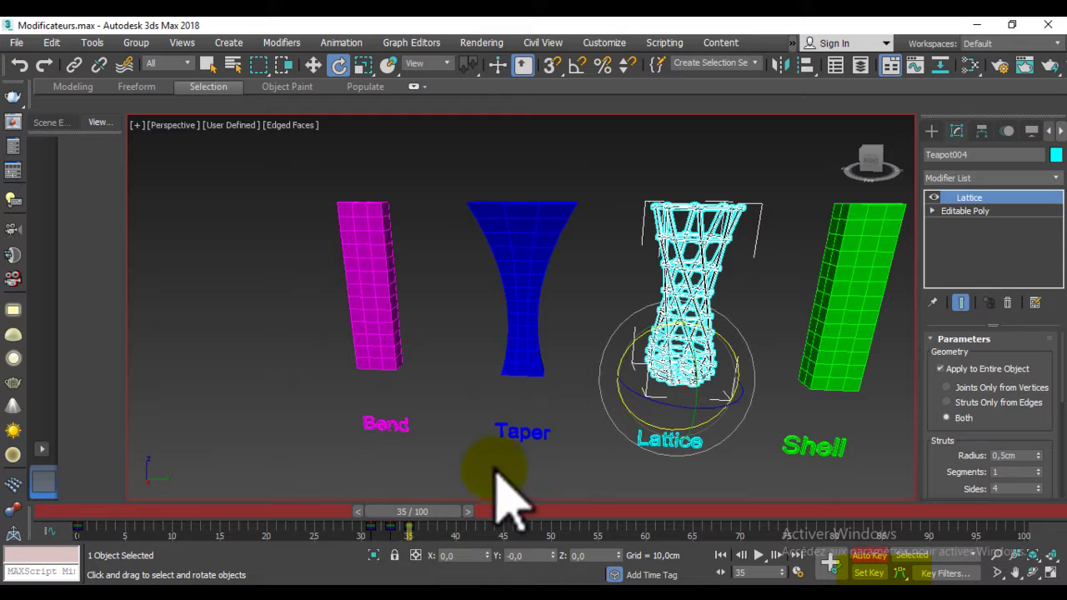
At frame 37, tilt the Taper label, scale it to about 177%, and set a key
left_click(525, 432)
mouse_move(465, 358)
middle_mouse_down("alt")
mouse_move(465, 400)
mouse_move(500, 392)
mouse_move(481, 394)
middle_mouse_up("alt")
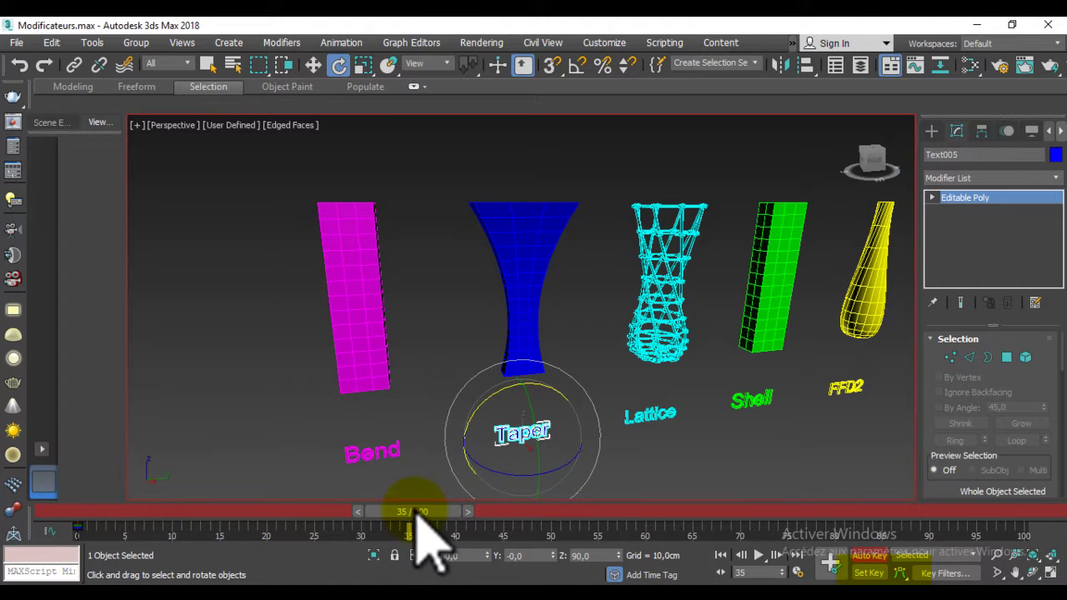
left_click_drag(422, 513, 414, 517)
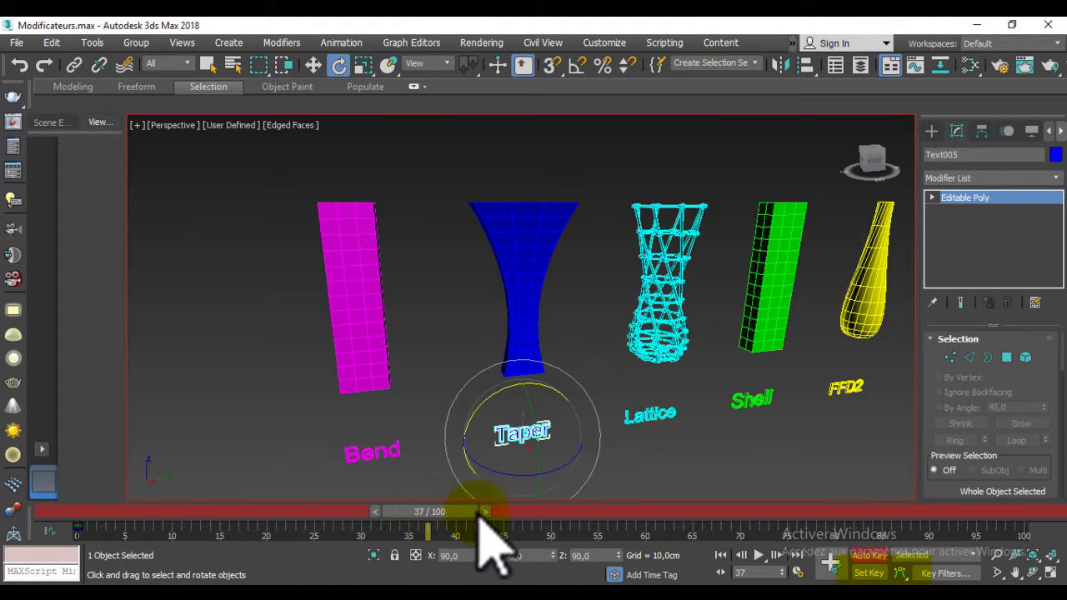
scroll(591, 386, "up", 5)
mouse_move(591, 386)
middle_mouse_down()
mouse_move(578, 313)
mouse_move(614, 322)
mouse_move(631, 357)
middle_mouse_up()
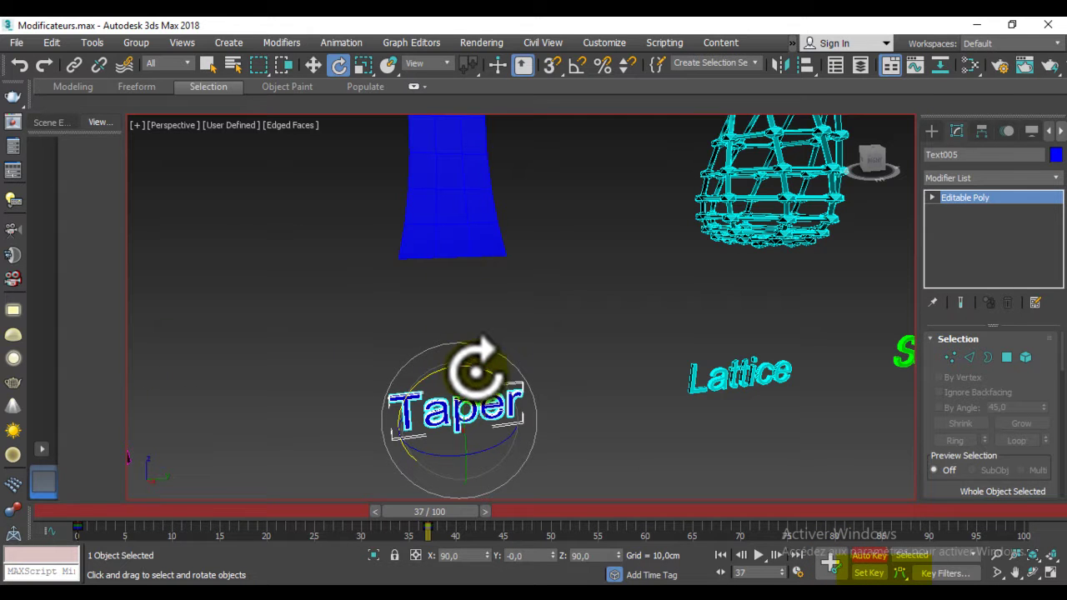
left_click_drag(479, 367, 421, 367)
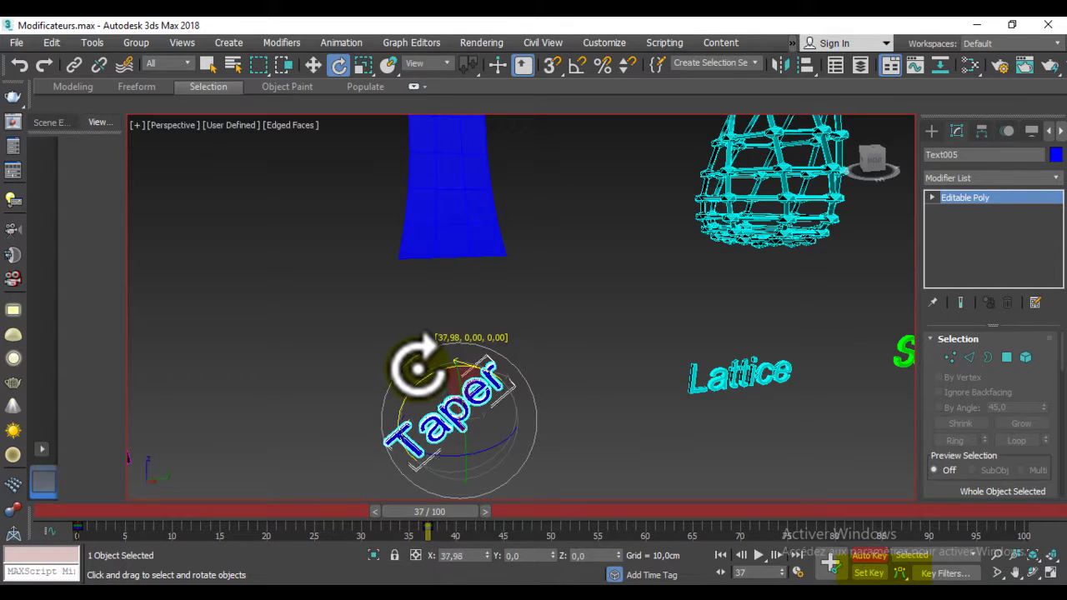
key("r")
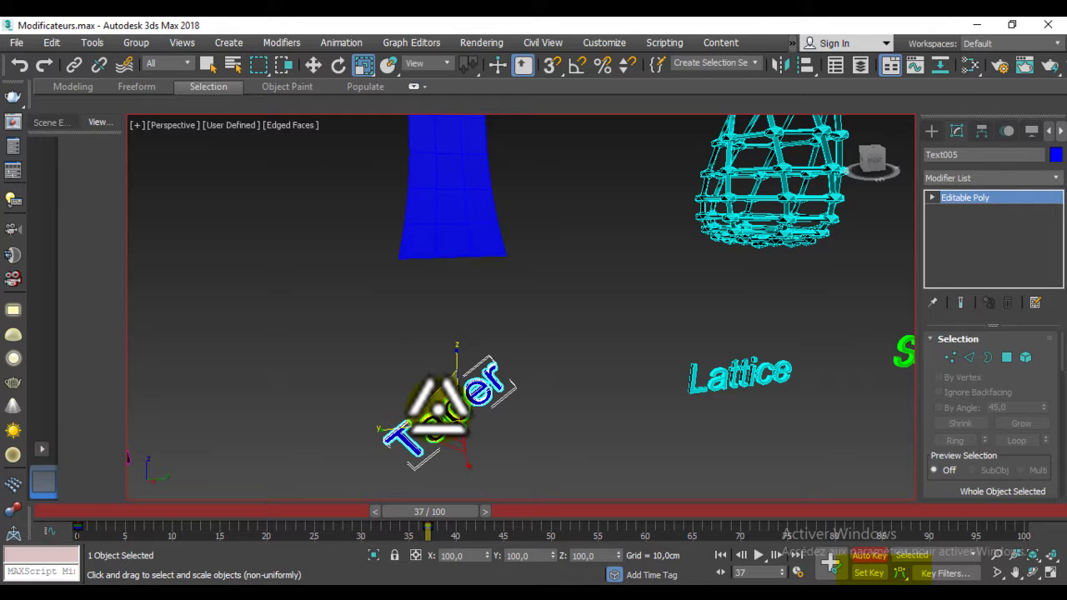
left_click_drag(435, 392, 479, 533)
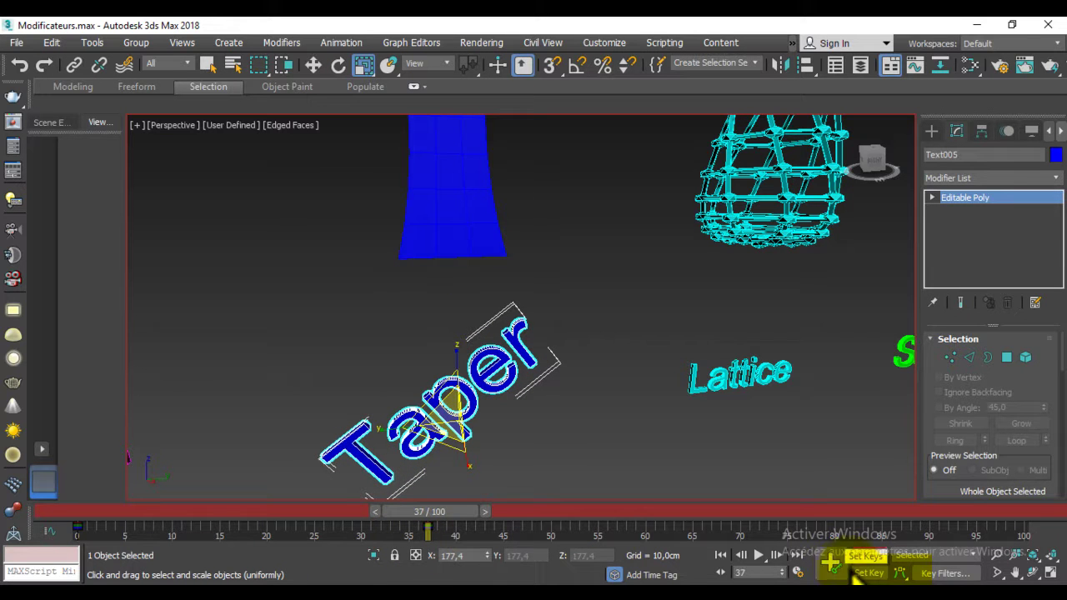
left_click(437, 515)
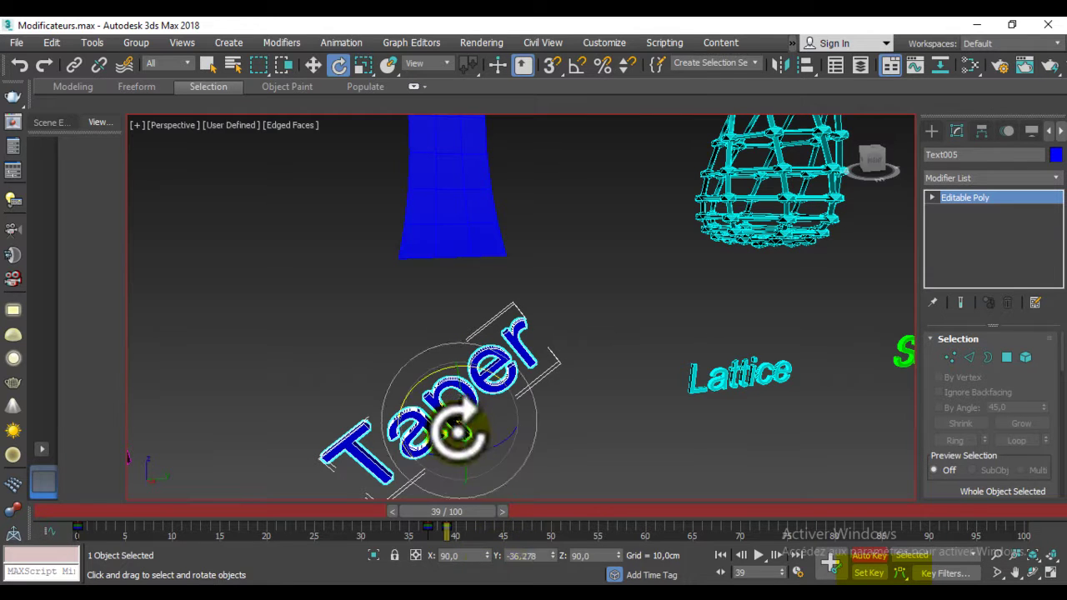
At frame 39, reset the label's rotation to level and scale it down to about 112%
right_click(553, 557)
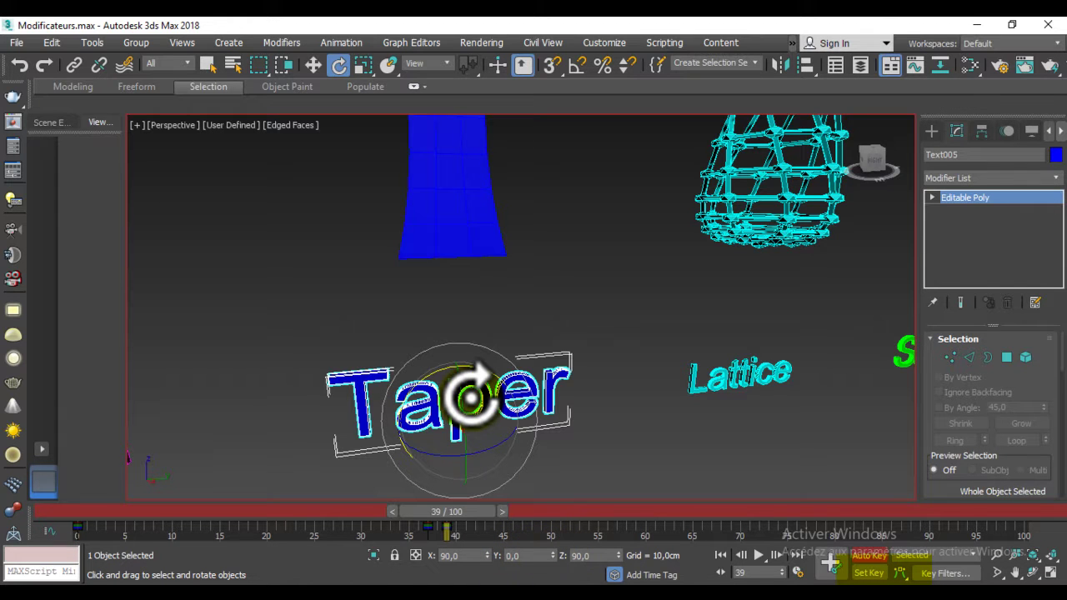
key("r")
left_click_drag(447, 412, 482, 460)
scroll(476, 369, "down", 3)
scroll(472, 386, "down", 2)
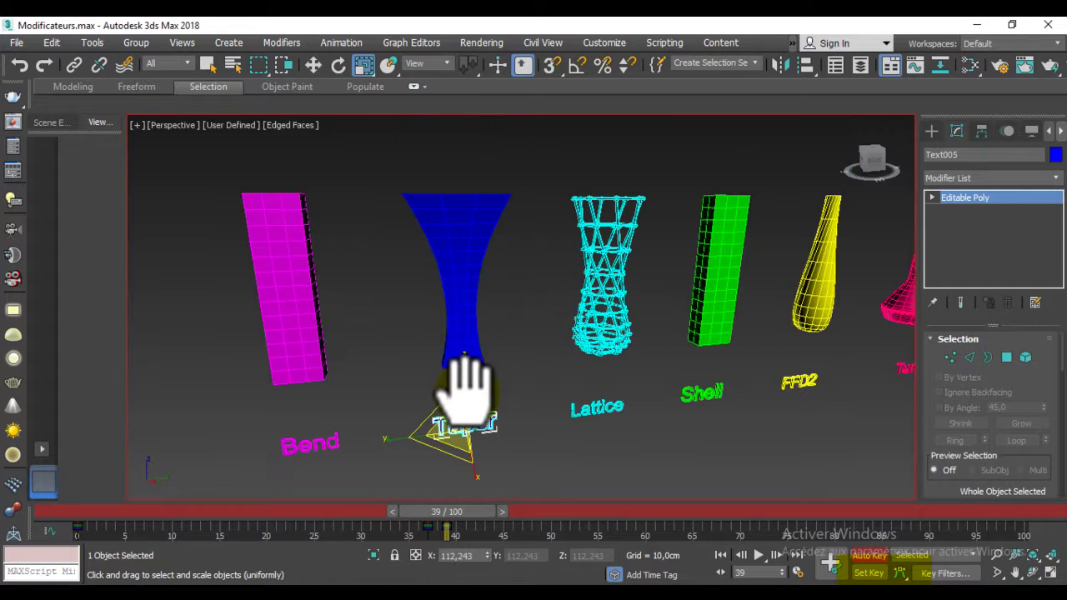
scroll(472, 386, "up", 5)
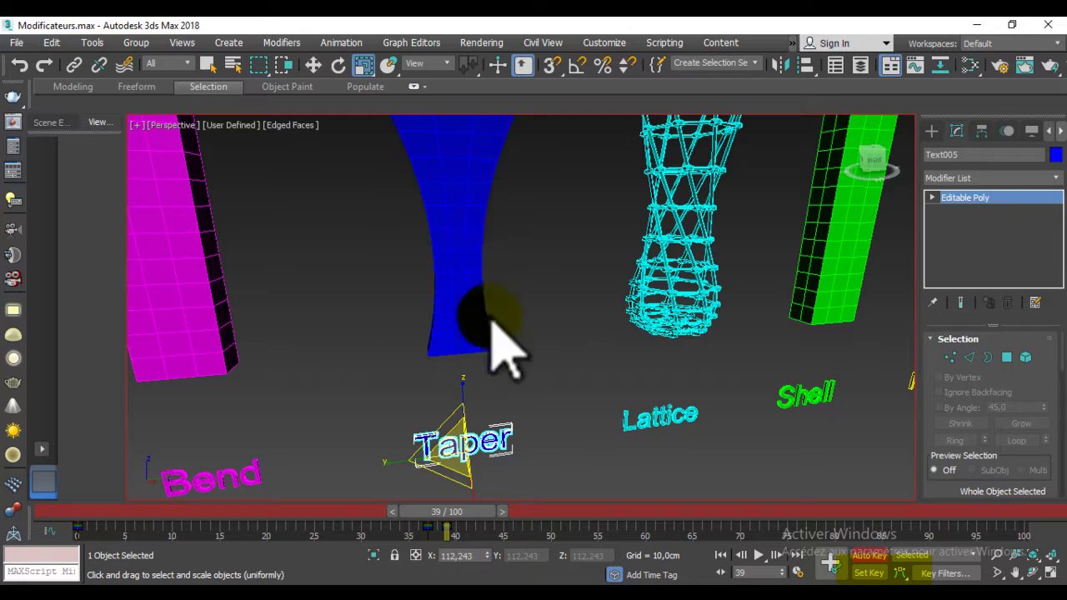
Select the blue Taper box and key it straight at frame 39 with Amount and Curve at 0
left_click(469, 202)
middle_click_drag(528, 164, 536, 194)
scroll(542, 217, "down", 3)
mouse_move(554, 231)
middle_mouse_down("alt")
mouse_move(562, 262)
mouse_move(543, 280)
mouse_move(534, 250)
middle_mouse_up("alt")
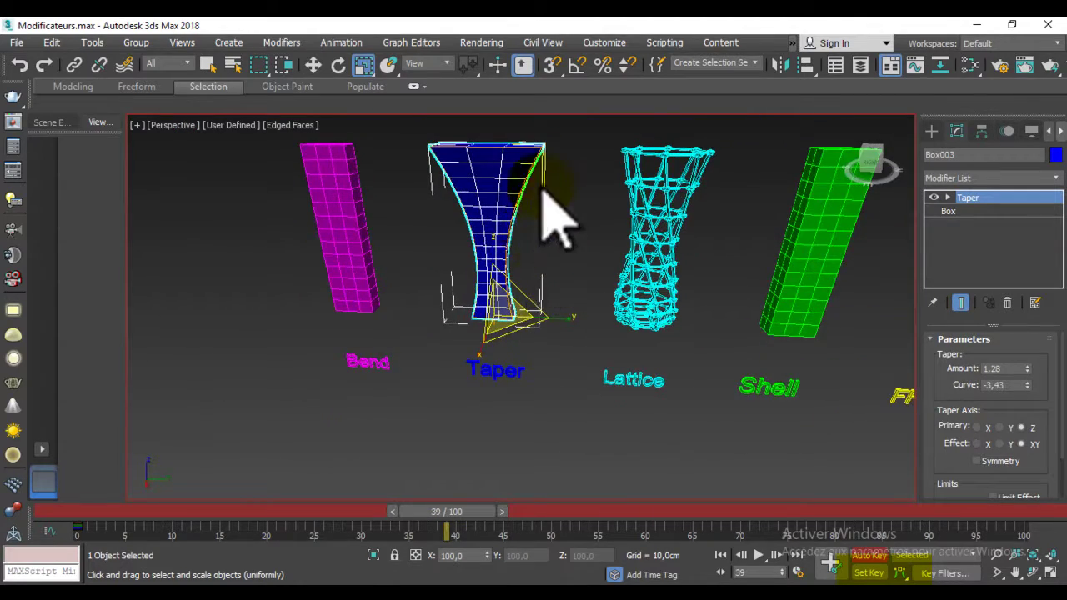
scroll(505, 250, "up", 2)
scroll(511, 238, "up", 3)
middle_click_drag(493, 282, 502, 284, "alt")
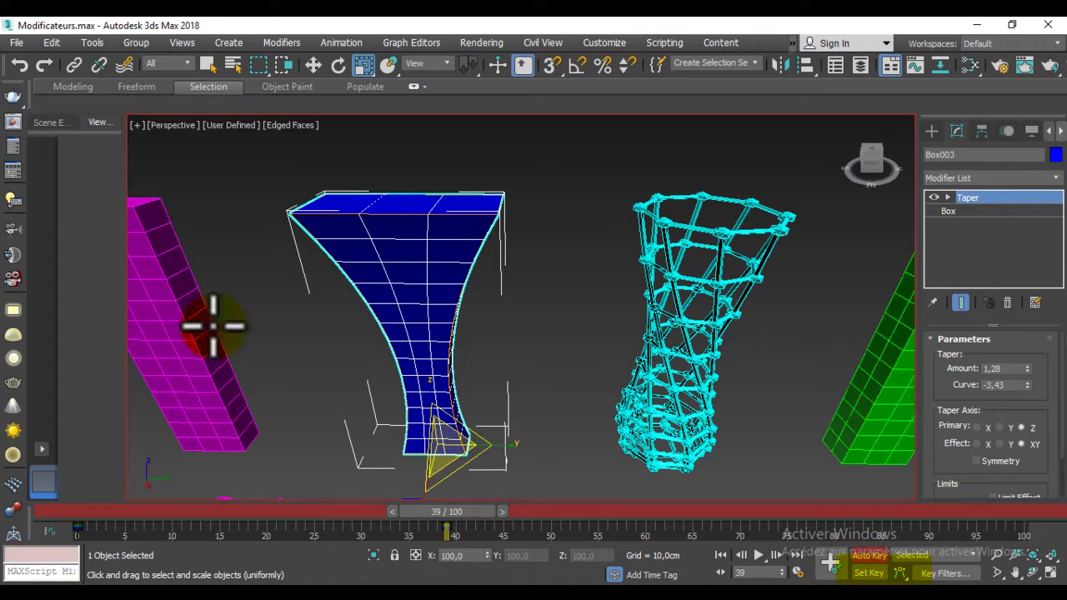
right_click(1027, 368)
right_click(1026, 384)
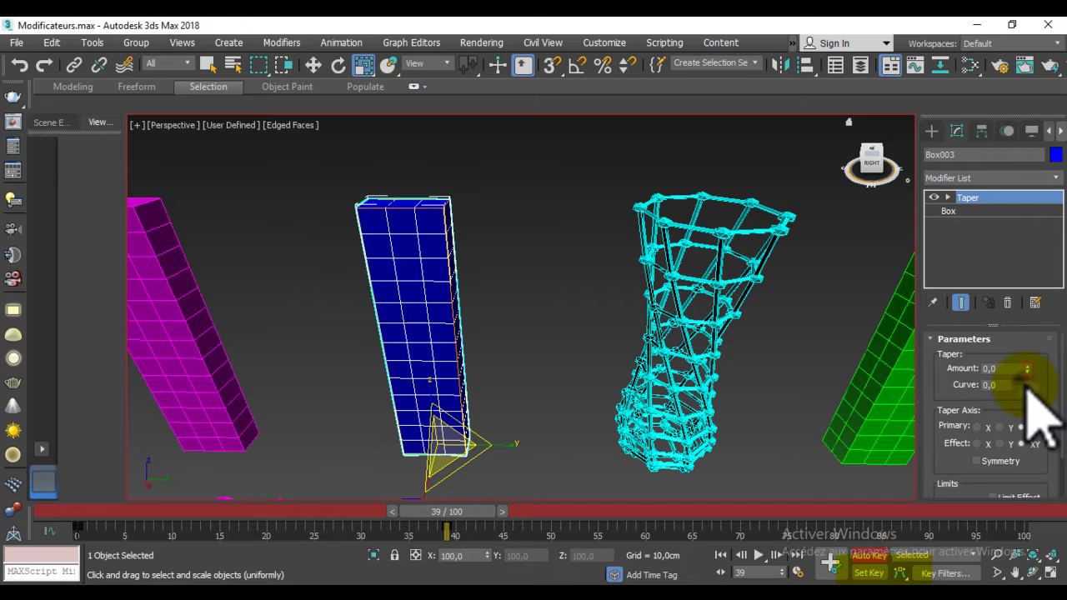
left_click(431, 416)
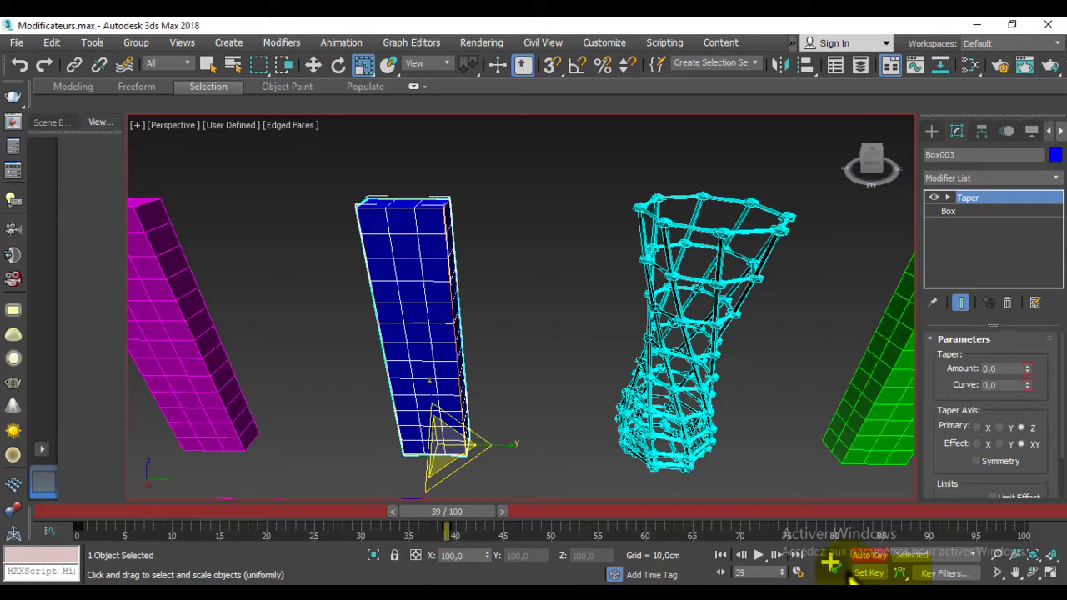
At frame 41, raise the Taper Amount to 1.08 so the box flares
left_click_drag(442, 512, 457, 512)
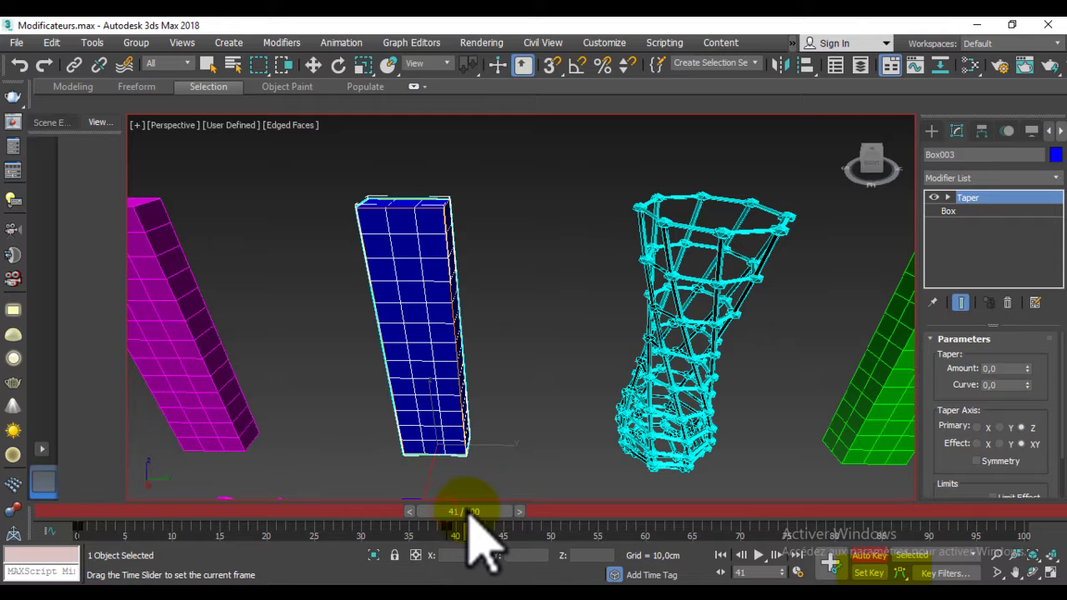
key("r")
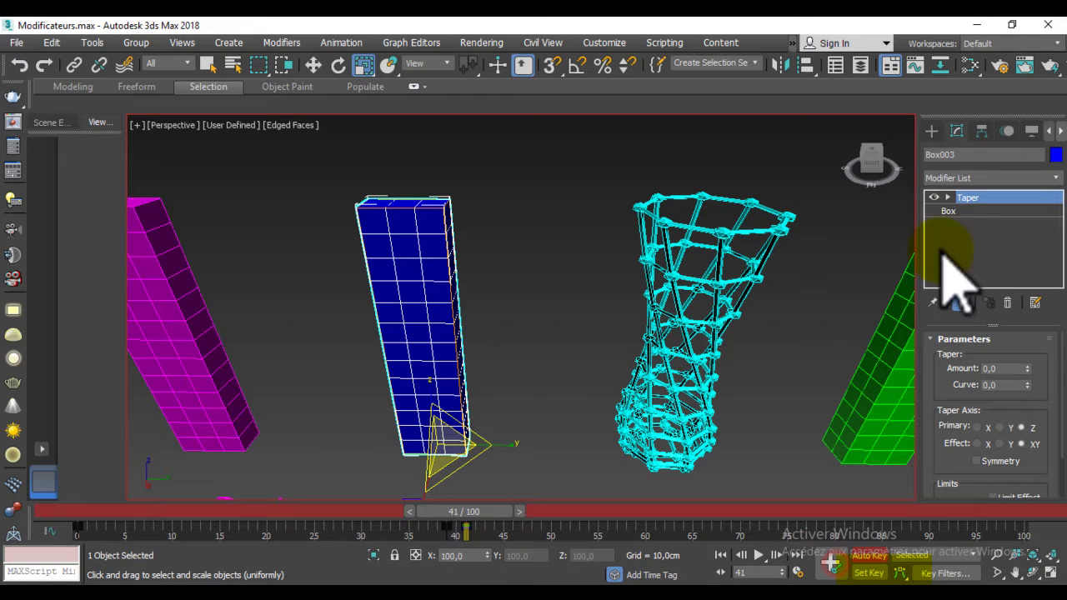
left_click_drag(1031, 367, 1025, 300)
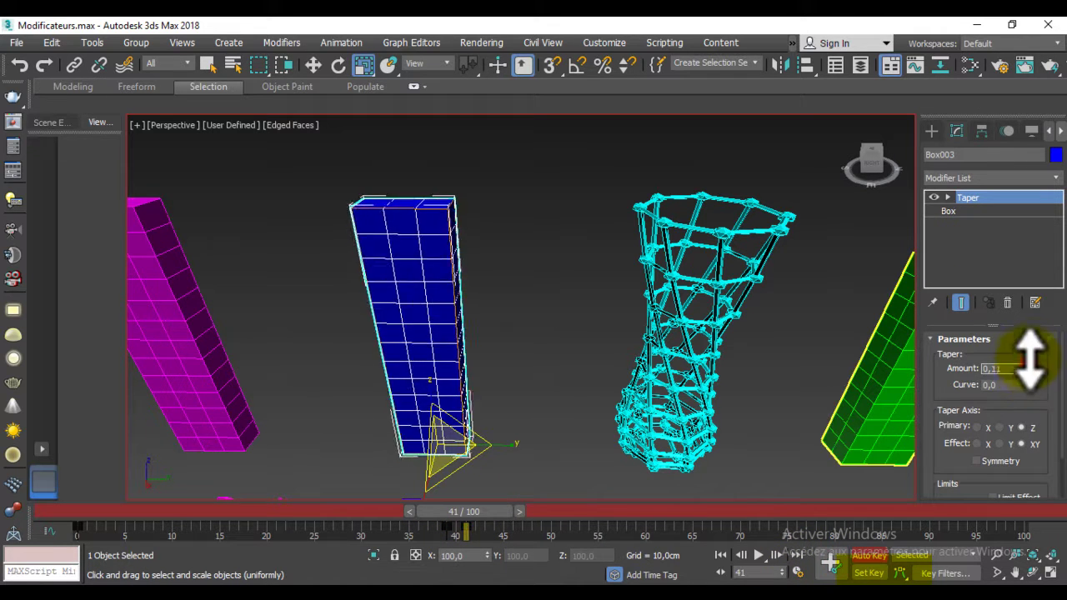
mouse_move(566, 250)
middle_mouse_down("alt")
mouse_move(546, 260)
mouse_move(559, 337)
mouse_move(662, 260)
mouse_move(536, 197)
middle_mouse_up("alt")
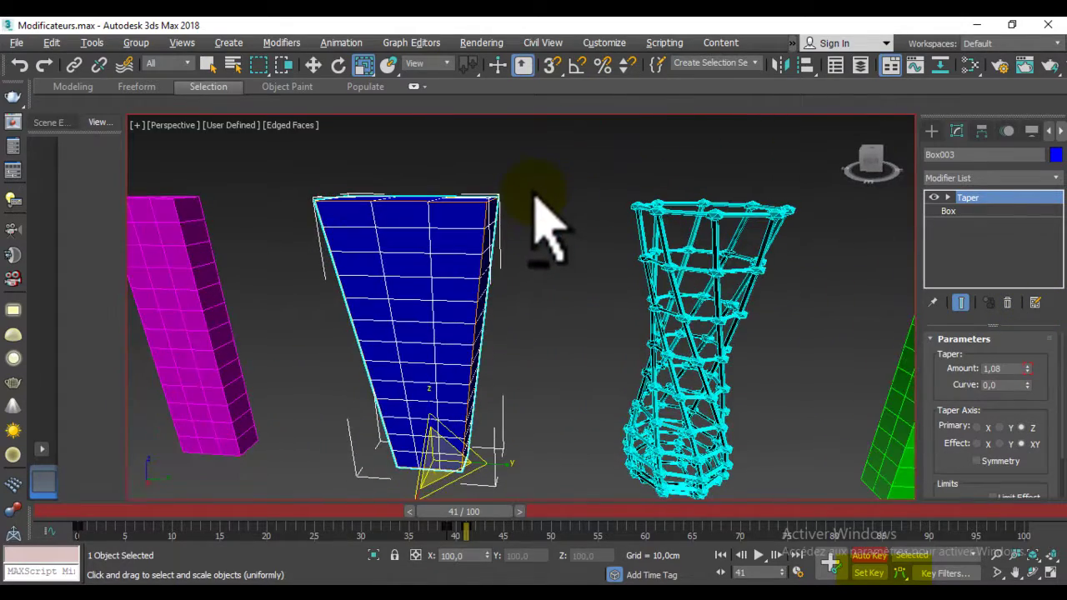
mouse_move(1027, 384)
left_mouse_down()
mouse_move(967, 214)
mouse_move(971, 555)
mouse_move(972, 78)
mouse_move(963, 125)
left_mouse_up()
scroll(476, 428, "down", 3)
scroll(492, 288, "up", 2)
scroll(492, 297, "up", 3)
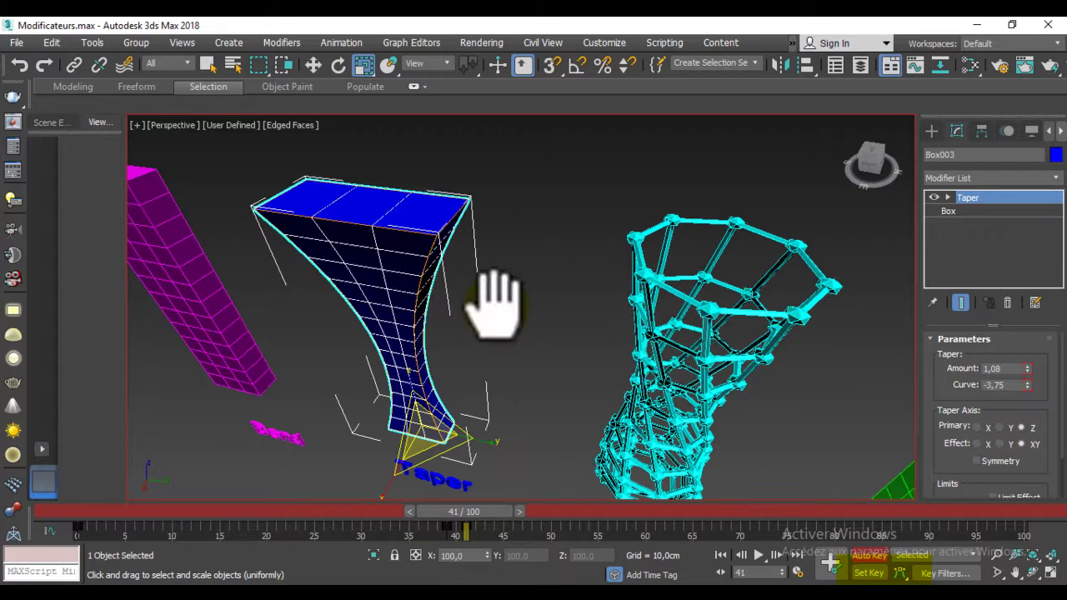
At frame 43, drag the Taper Curve to -3.29 so the sides curve inward, then scrub to preview
right_click(1027, 384)
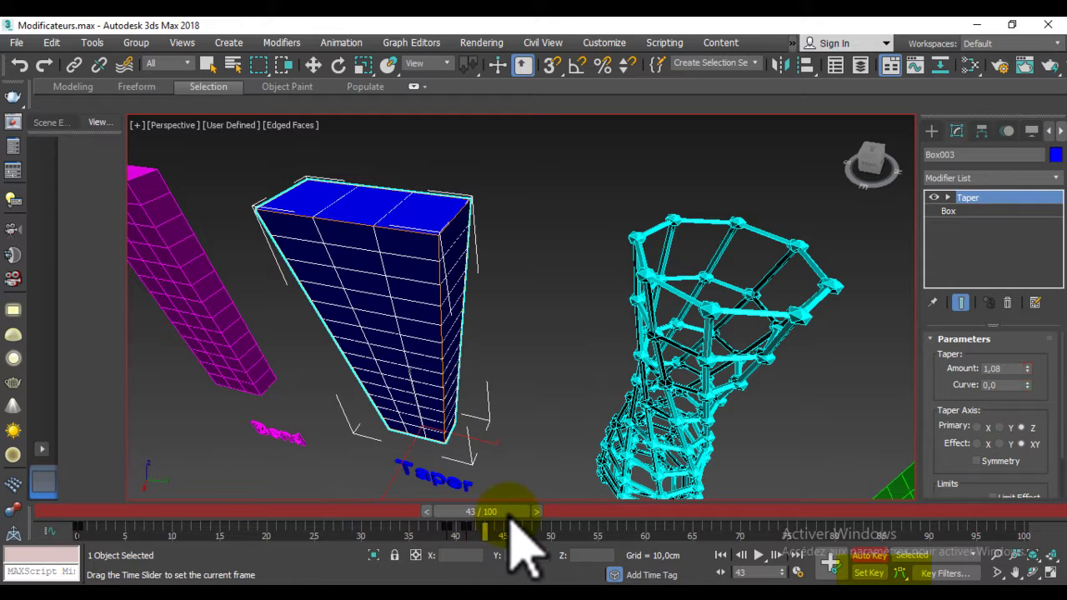
key("r")
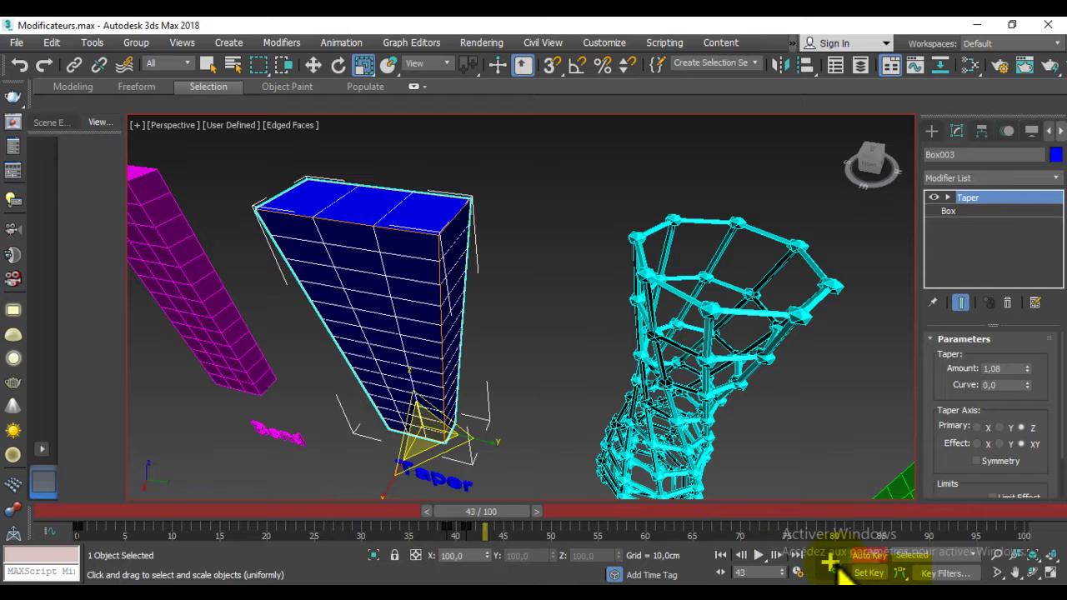
mouse_move(1026, 384)
left_mouse_down()
mouse_move(1054, 65)
mouse_move(18, 87)
left_mouse_up()
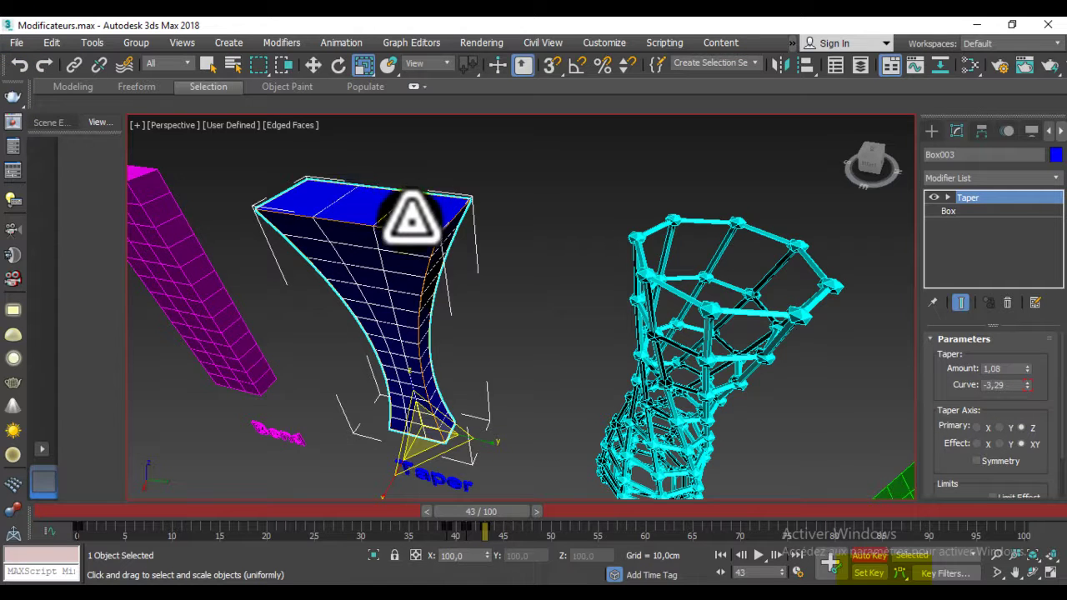
scroll(409, 219, "down", 5)
scroll(466, 275, "down", 2)
scroll(487, 267, "up", 4)
scroll(500, 242, "up", 2)
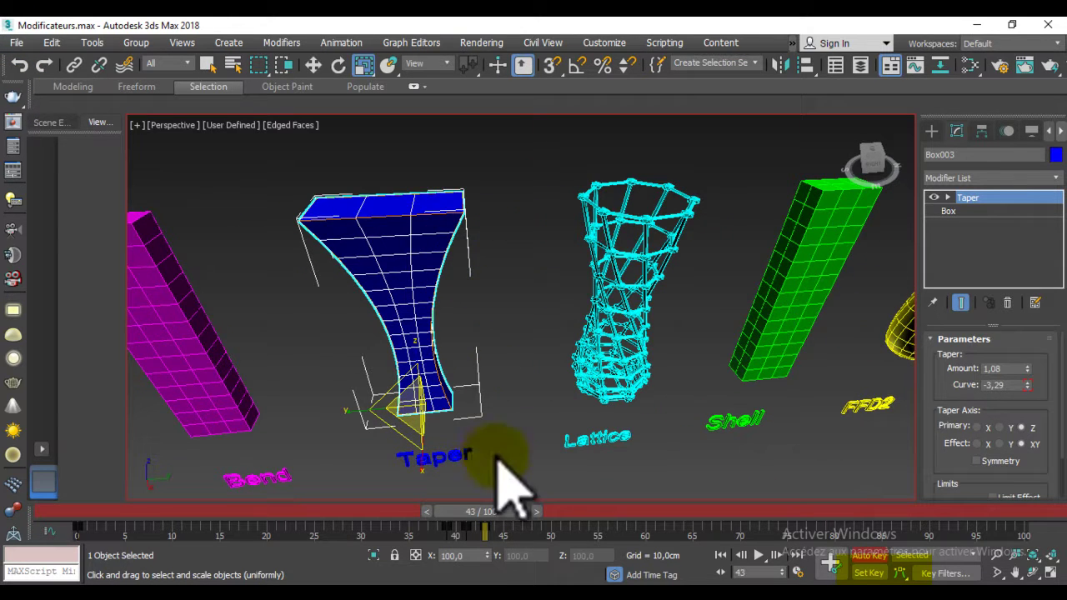
mouse_move(500, 512)
left_mouse_down()
mouse_move(316, 512)
mouse_move(510, 526)
left_mouse_up()
Select the magenta Bend box, move to frame 45 with Bend Angle still 0, then deselect it
key("r")
mouse_move(369, 275)
middle_mouse_down()
mouse_move(305, 374)
mouse_move(423, 381)
middle_mouse_up()
left_click(316, 350)
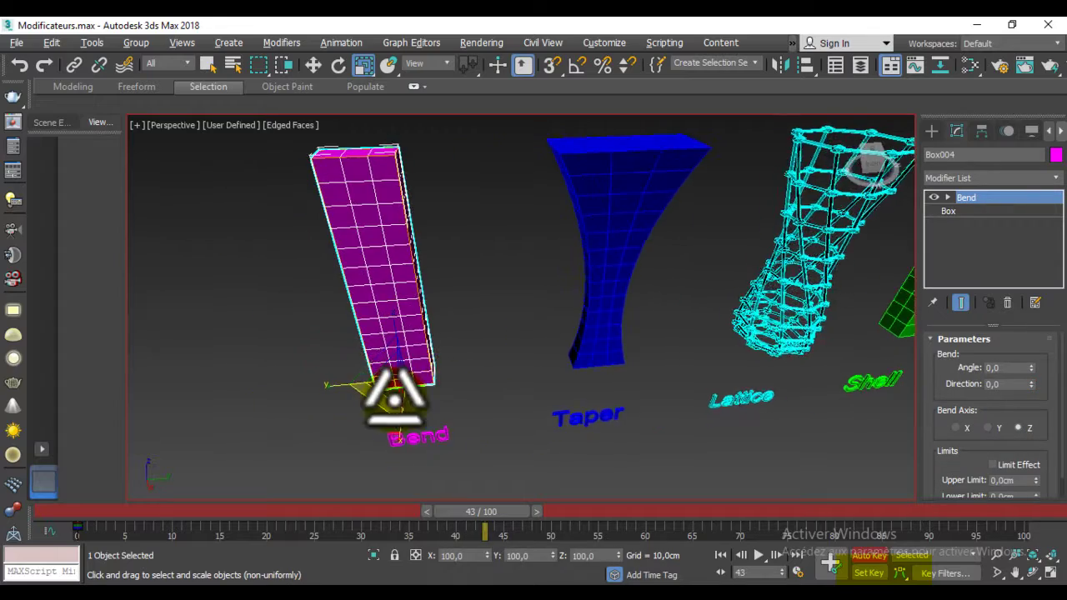
scroll(433, 357, "down", 3)
scroll(390, 354, "up", 3)
scroll(390, 355, "up", 2)
mouse_move(381, 369)
middle_mouse_down()
mouse_move(396, 341)
mouse_move(406, 351)
middle_mouse_up()
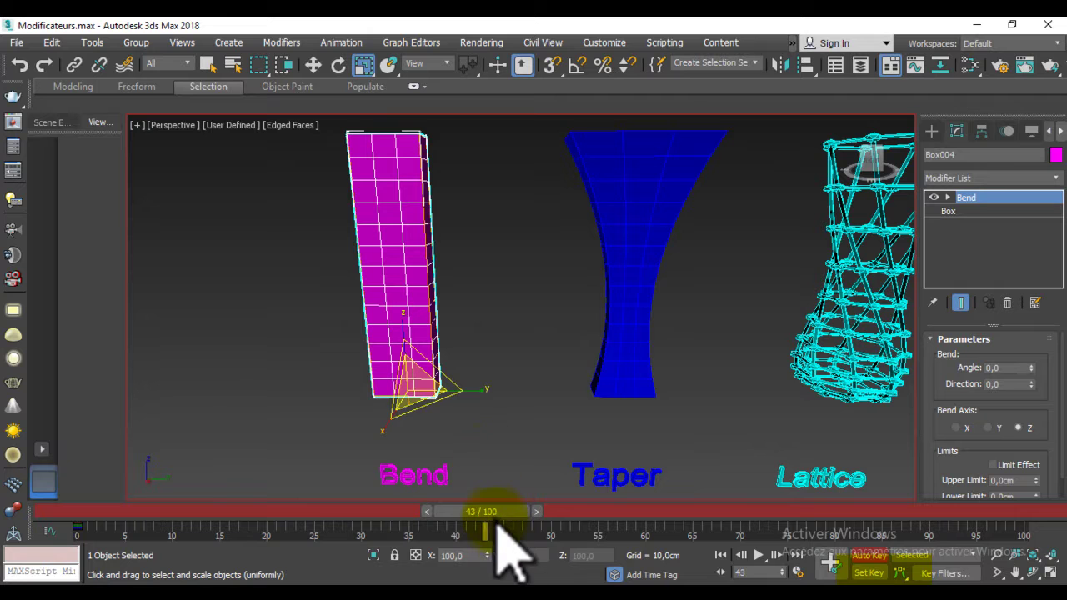
left_click_drag(492, 518, 519, 518)
key("r")
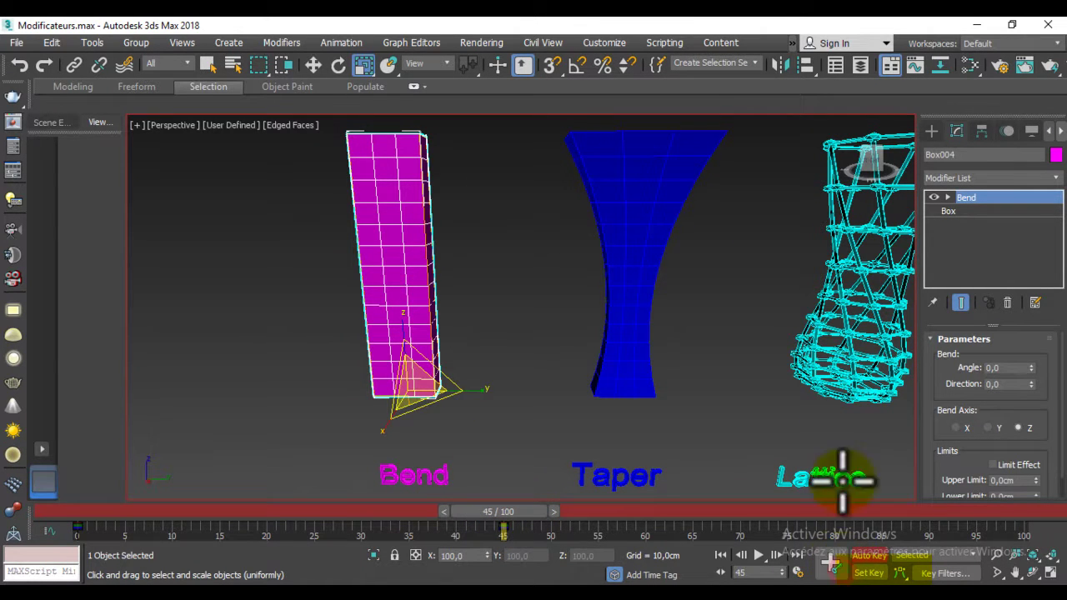
middle_click_drag(488, 376, 500, 354)
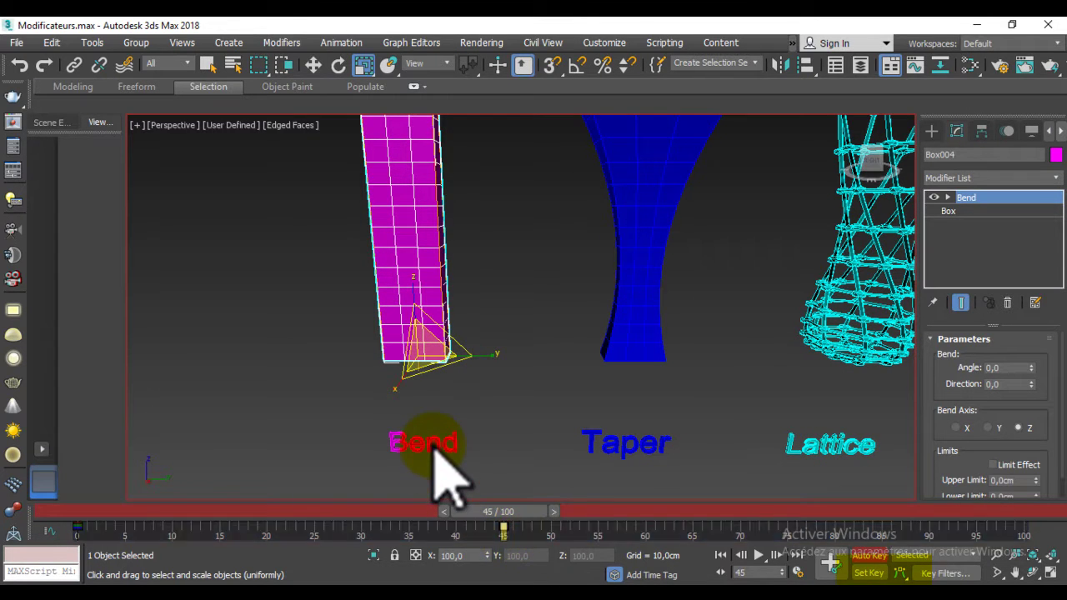
left_click(435, 464)
Select the Bend label and rotate it backward at frame 45, then the other way at frame 47
left_click(430, 441)
scroll(500, 484, "up", 3)
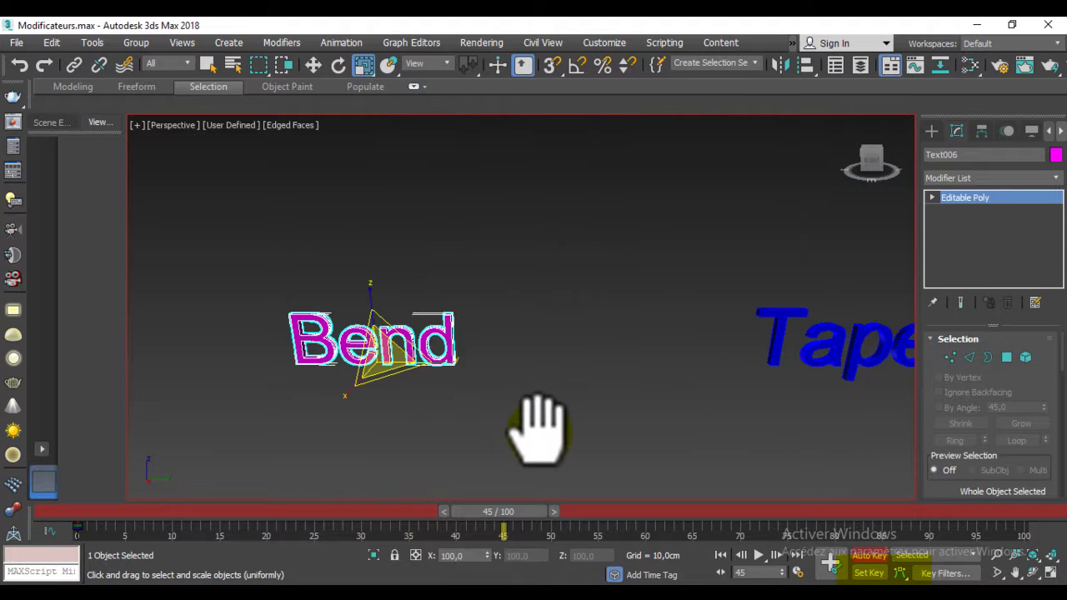
middle_click_drag(540, 428, 656, 437)
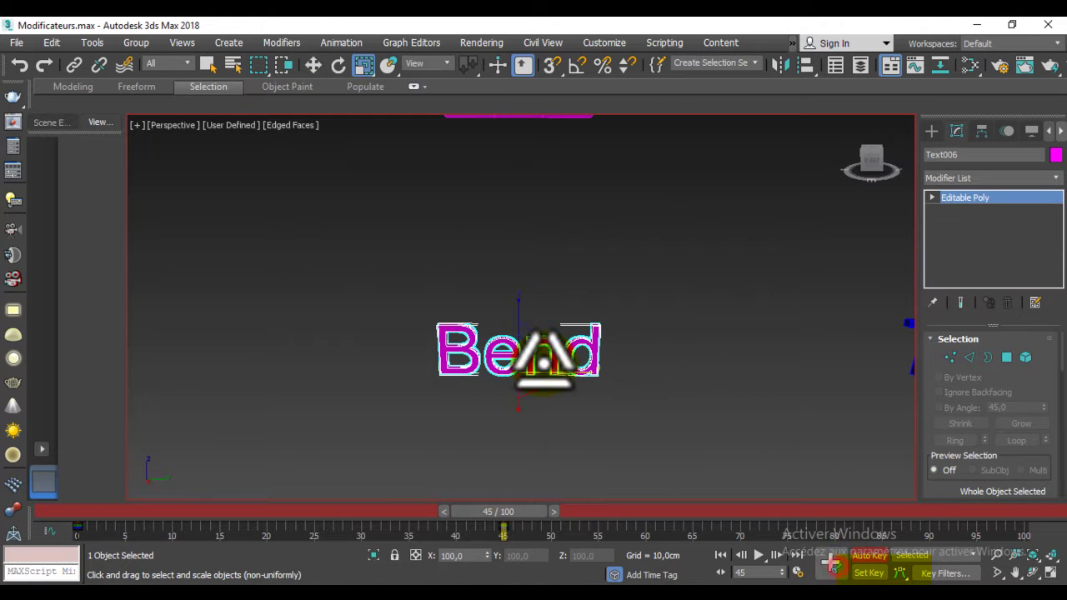
key("e")
left_click_drag(546, 321, 584, 343)
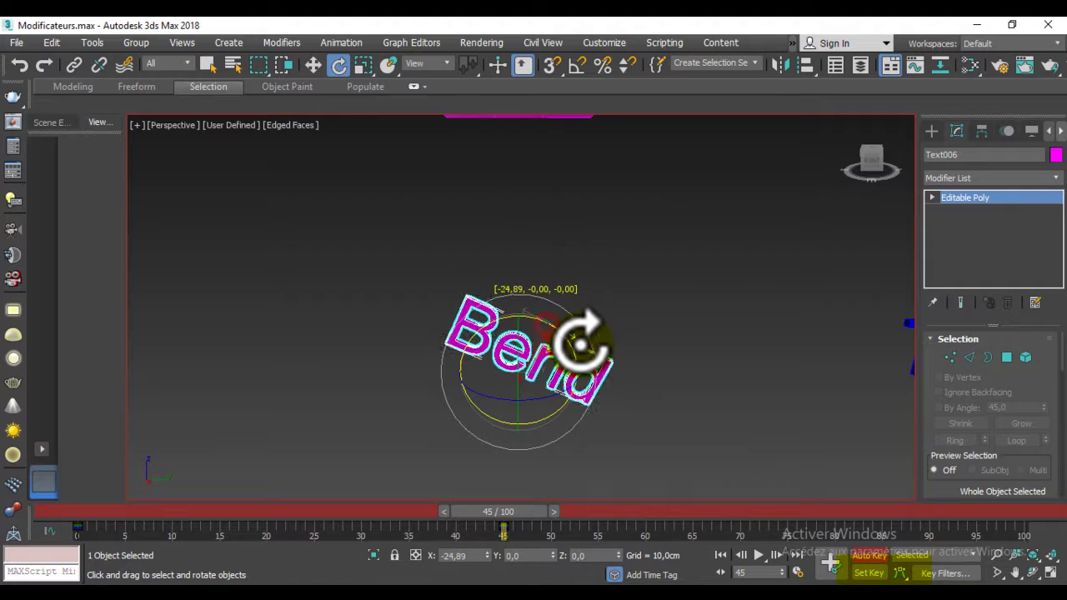
left_click(532, 512)
key("e")
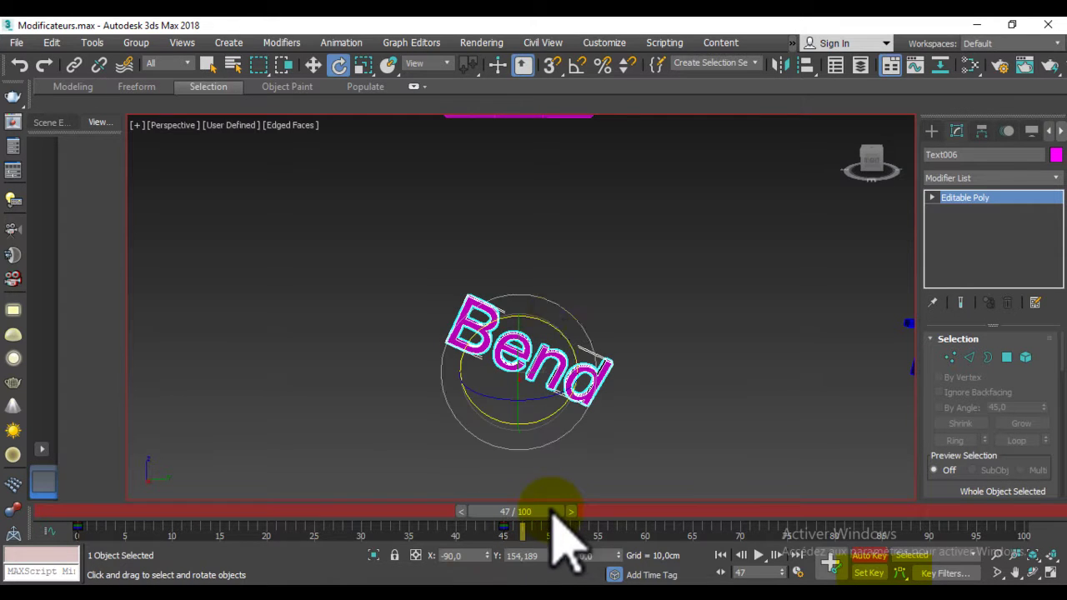
left_click_drag(560, 333, 485, 315)
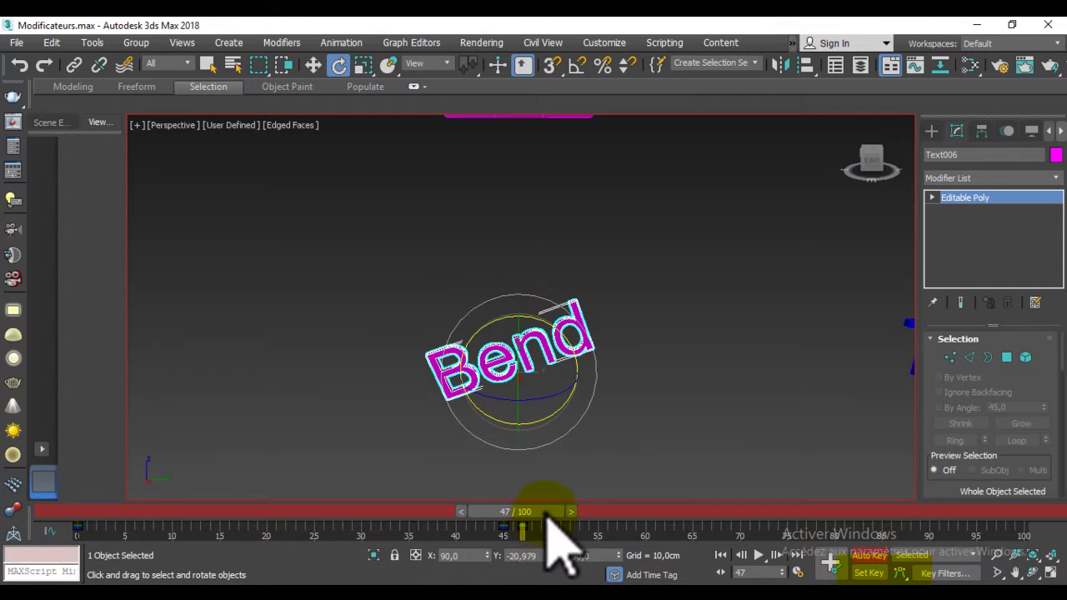
Reset the label's Y rotation to zero at frame 49, then go to frame 51 and select the magenta box
left_click_drag(546, 512, 574, 513)
key("e")
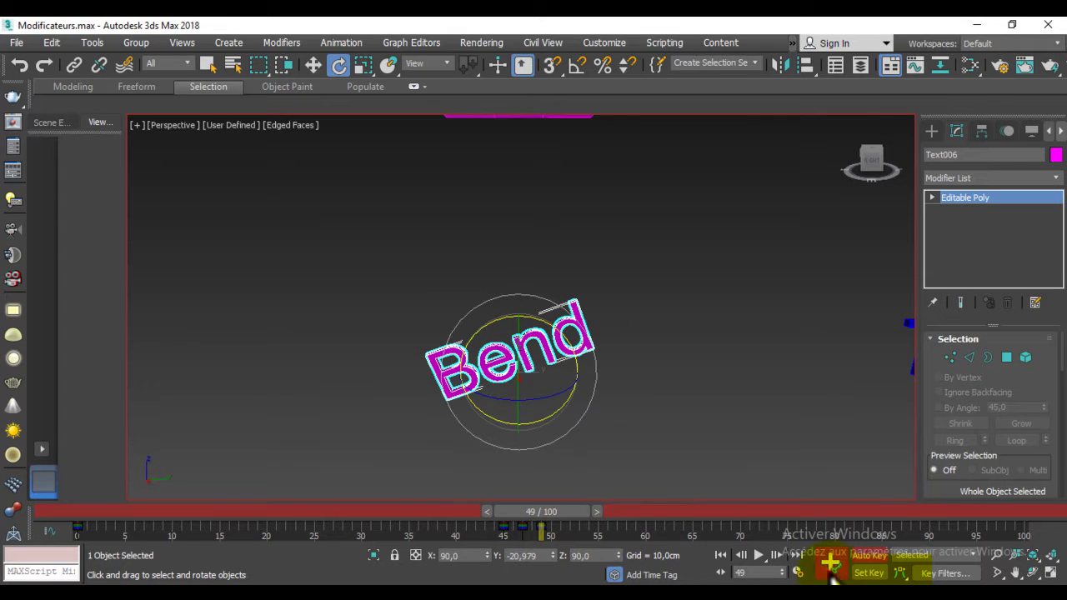
right_click(554, 556)
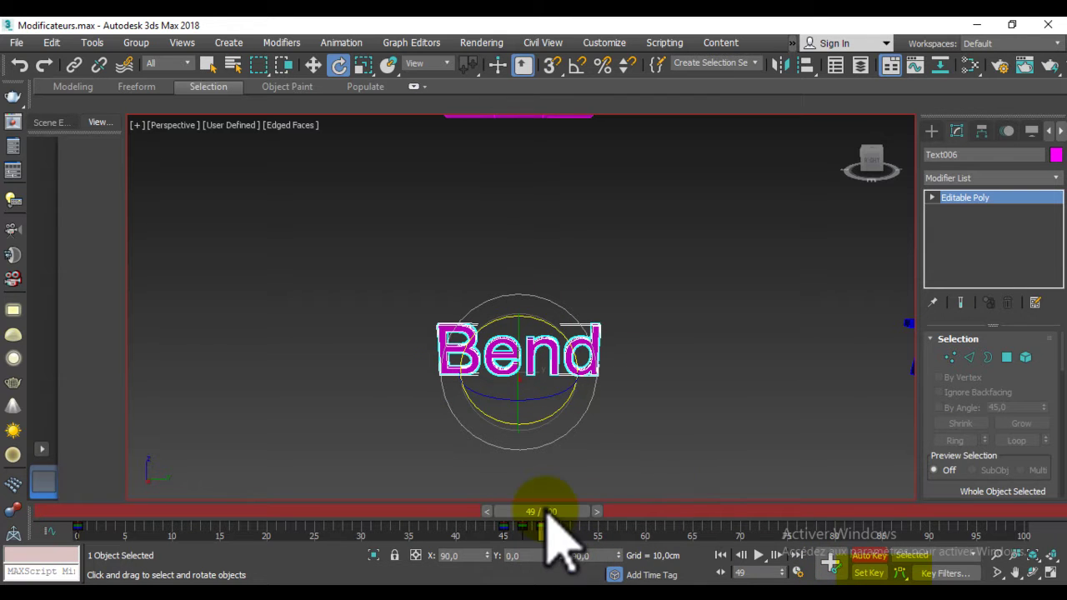
left_click_drag(548, 514, 573, 513)
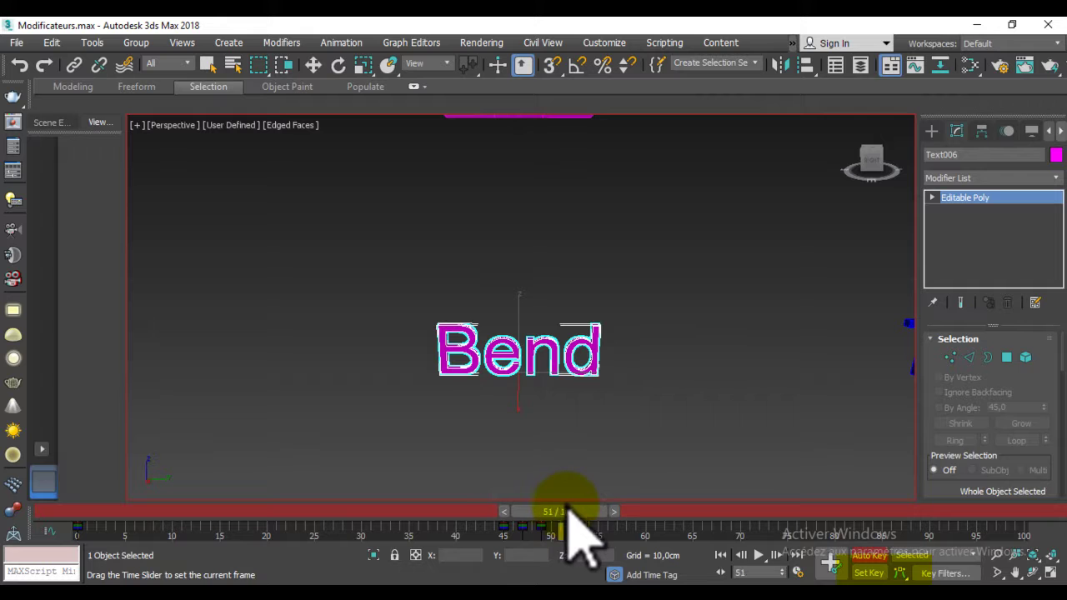
middle_click_drag(510, 308, 476, 447)
left_click(503, 250)
middle_click_drag(503, 250, 510, 366)
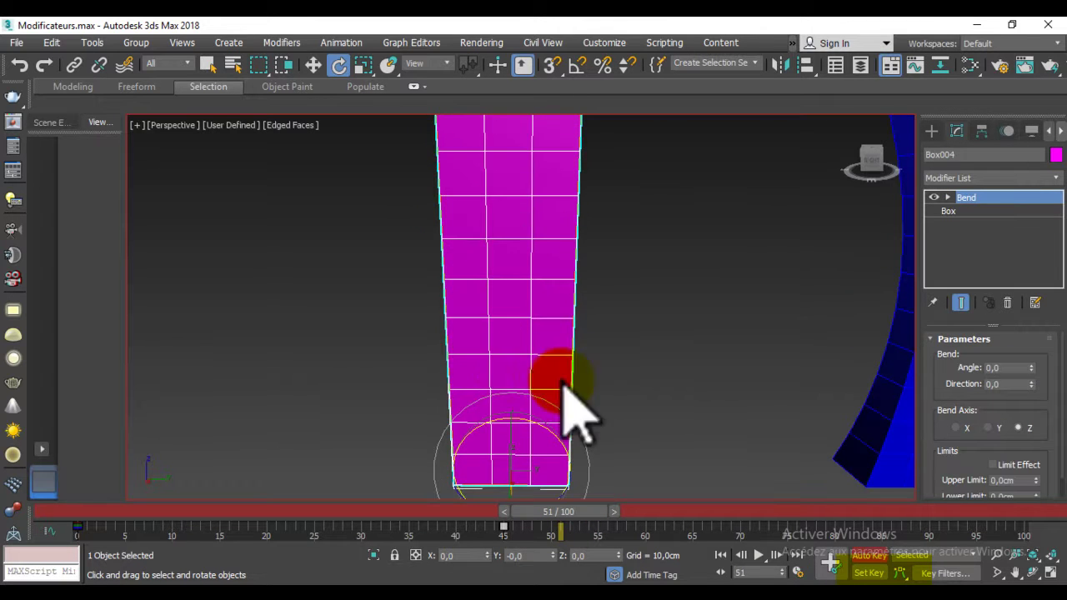
Frame the row of objects and set the magenta box's Bend Angle to 110 at frame 51
left_click(498, 529)
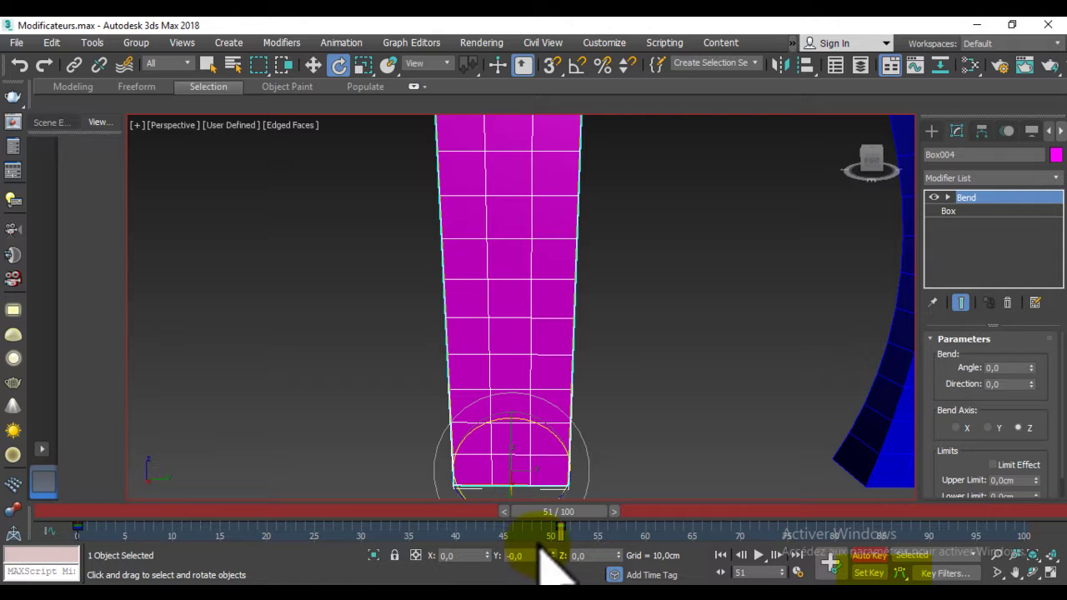
scroll(514, 317, "down", 3)
scroll(508, 334, "down", 2)
middle_click_drag(512, 358, 497, 313)
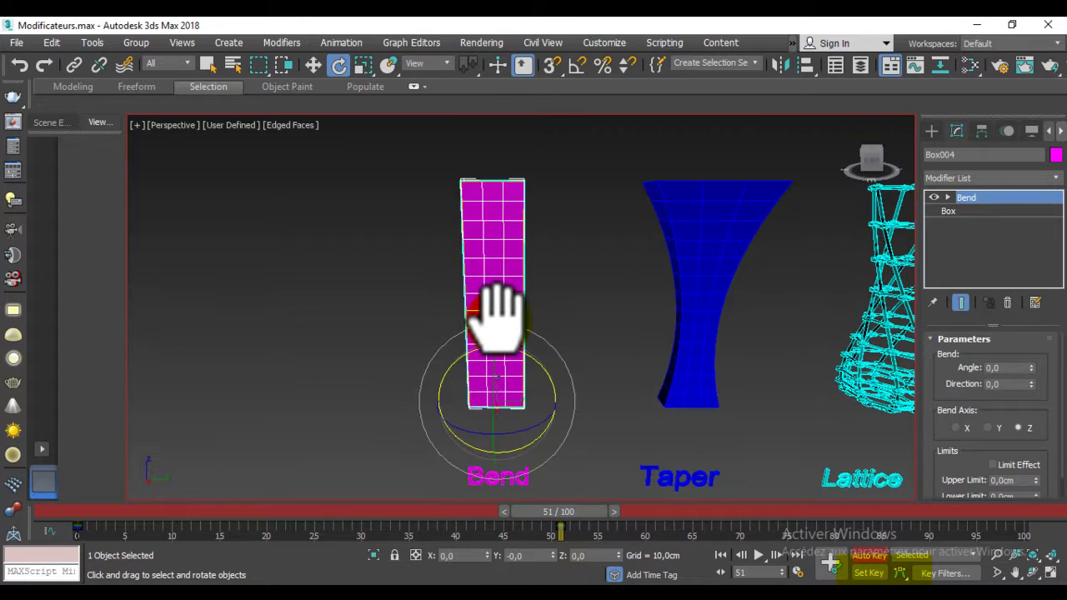
scroll(498, 313, "up", 3)
scroll(496, 321, "down", 3)
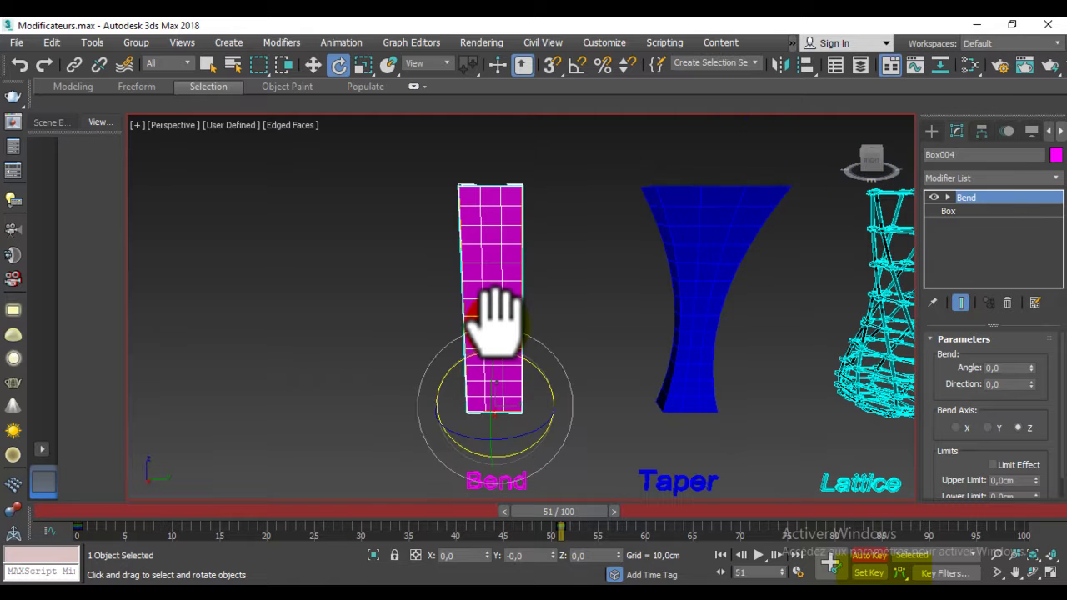
mouse_move(560, 369)
middle_mouse_down("alt")
mouse_move(542, 381)
mouse_move(488, 381)
mouse_move(631, 388)
mouse_move(619, 351)
middle_mouse_up("alt")
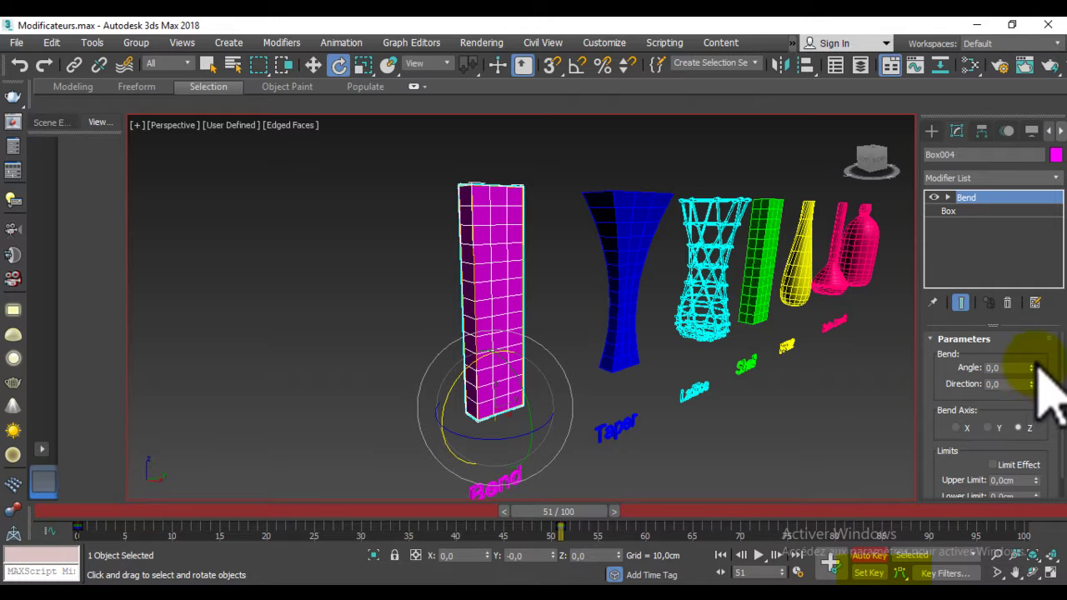
mouse_move(1032, 367)
left_mouse_down()
mouse_move(995, 220)
mouse_move(1000, 262)
mouse_move(995, 172)
mouse_move(1005, 214)
mouse_move(1006, 194)
left_mouse_up()
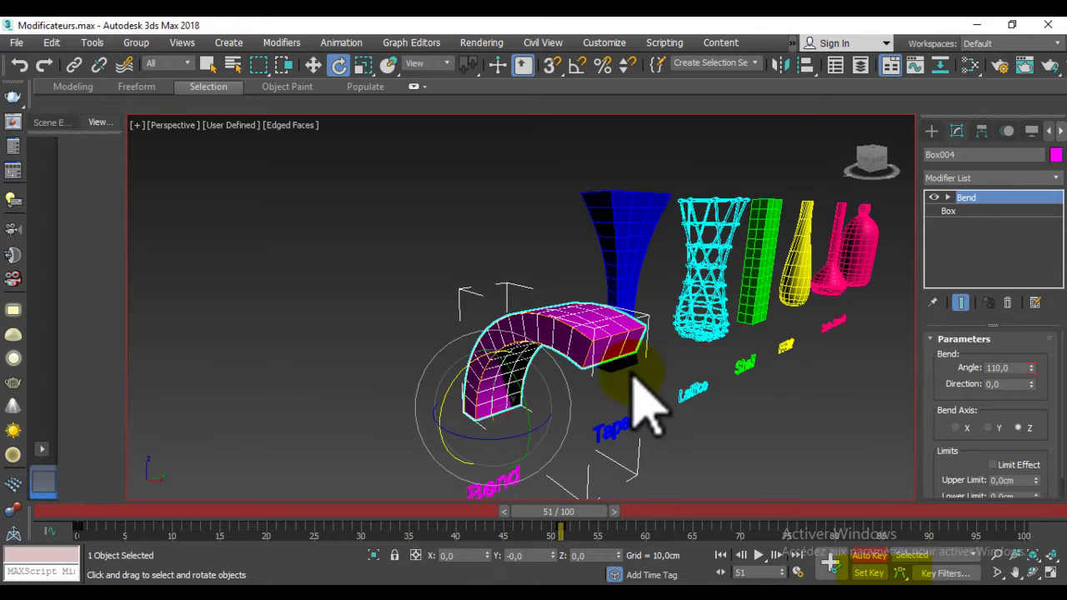
Swing the Bend Direction to 50 at frame 53 and to -35 at frame 55
key("q")
left_click(613, 511)
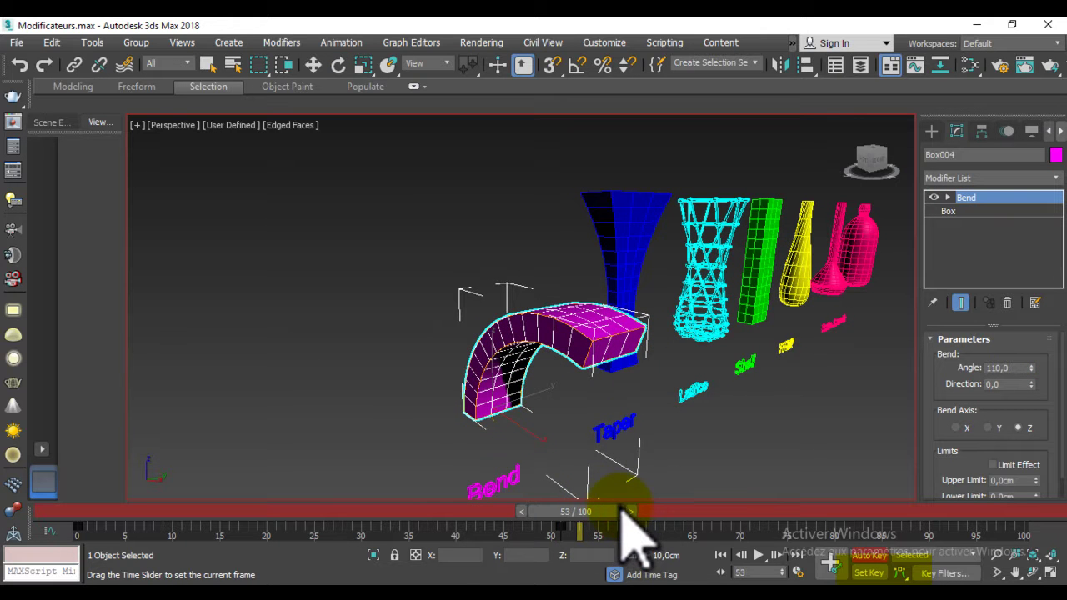
key("e")
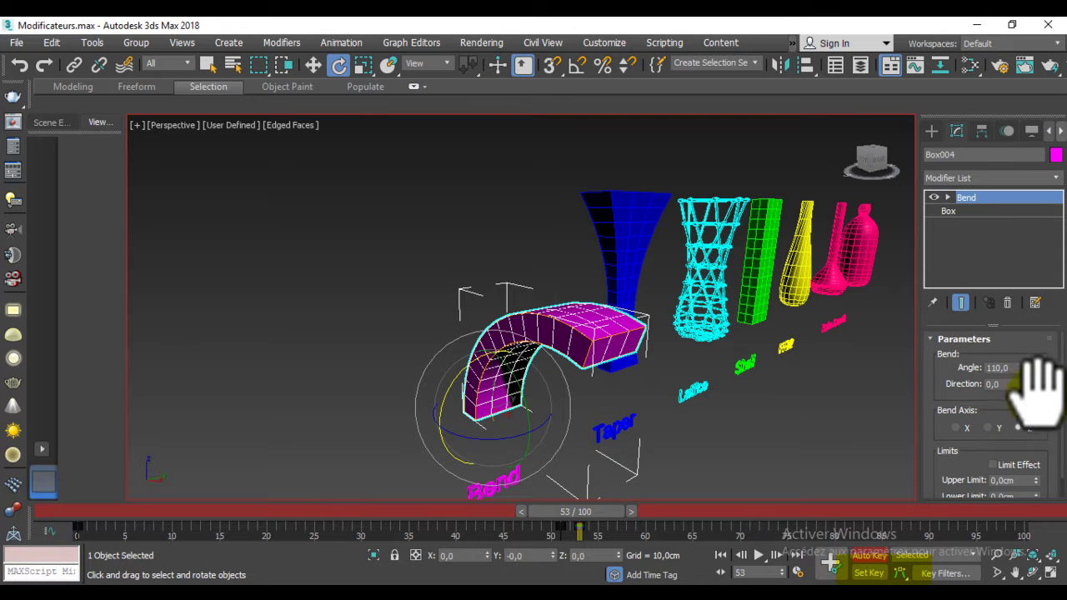
left_click_drag(1032, 383, 1011, 307)
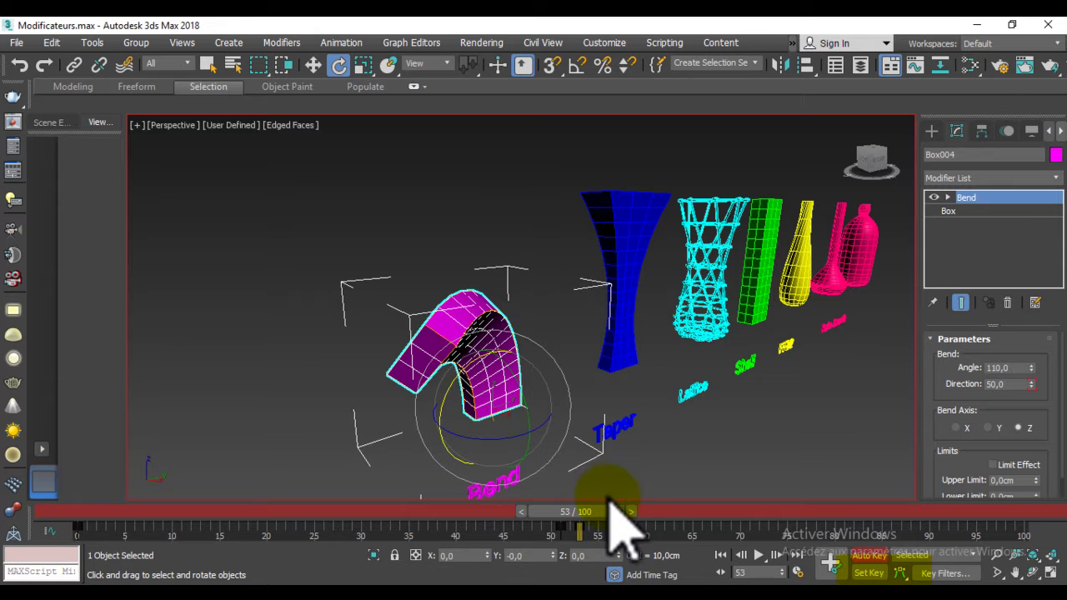
left_click_drag(617, 513, 633, 514)
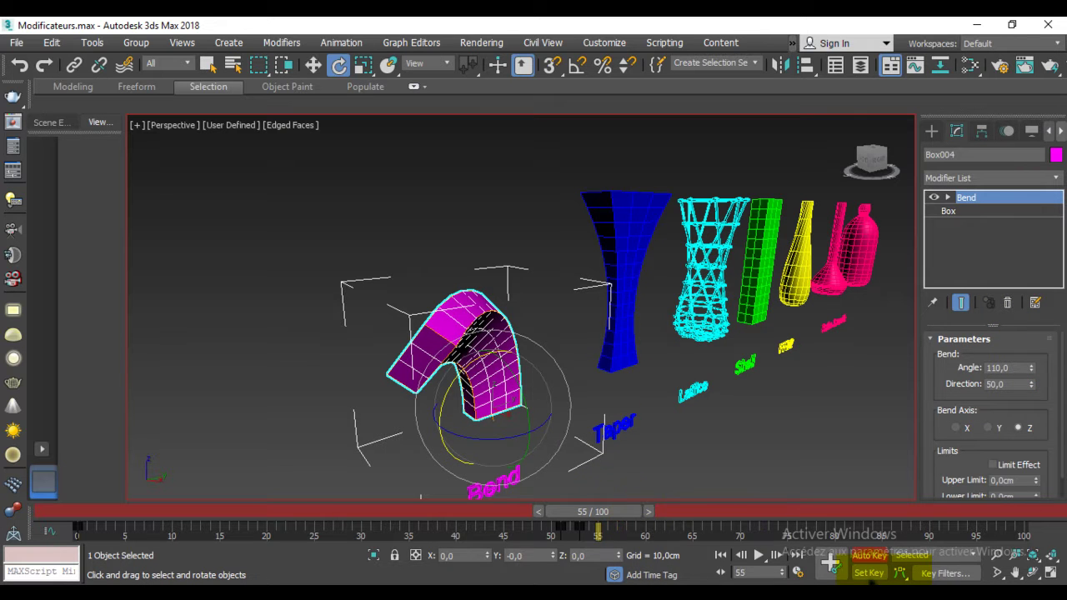
left_click_drag(1031, 384, 1046, 513)
Briefly try the X bend axis, return to Z, and zoom out to show all modifier objects
scroll(625, 420, "up", 3)
mouse_move(618, 404)
middle_mouse_down("alt")
mouse_move(400, 409)
mouse_move(543, 424)
mouse_move(692, 403)
mouse_move(548, 400)
mouse_move(562, 409)
mouse_move(595, 400)
mouse_move(594, 383)
mouse_move(591, 422)
mouse_move(600, 410)
middle_mouse_up("alt")
scroll(598, 404, "up", 3)
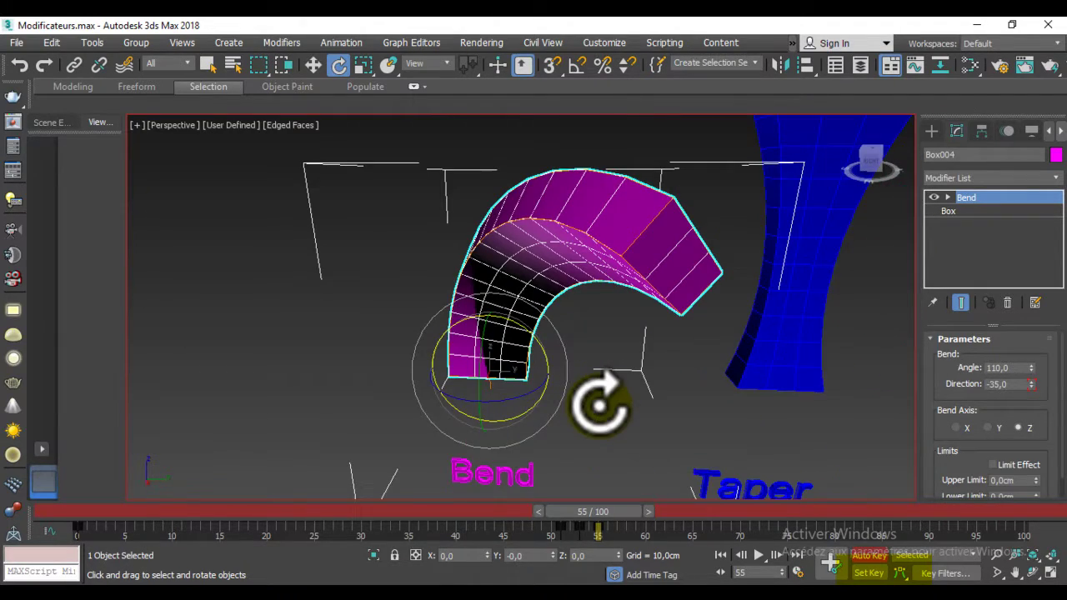
left_click(988, 428)
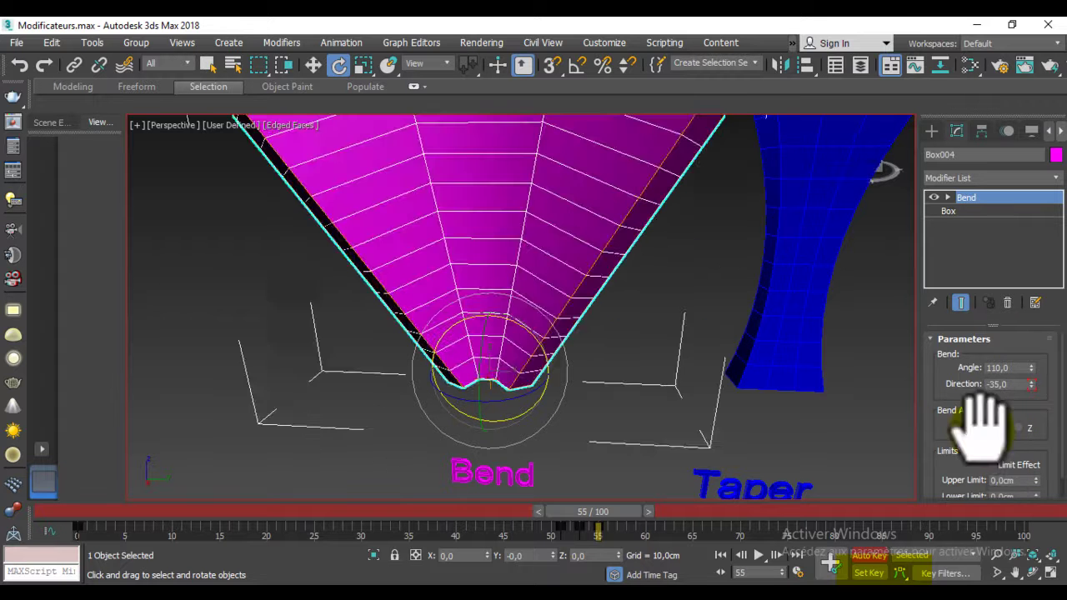
left_click(957, 428)
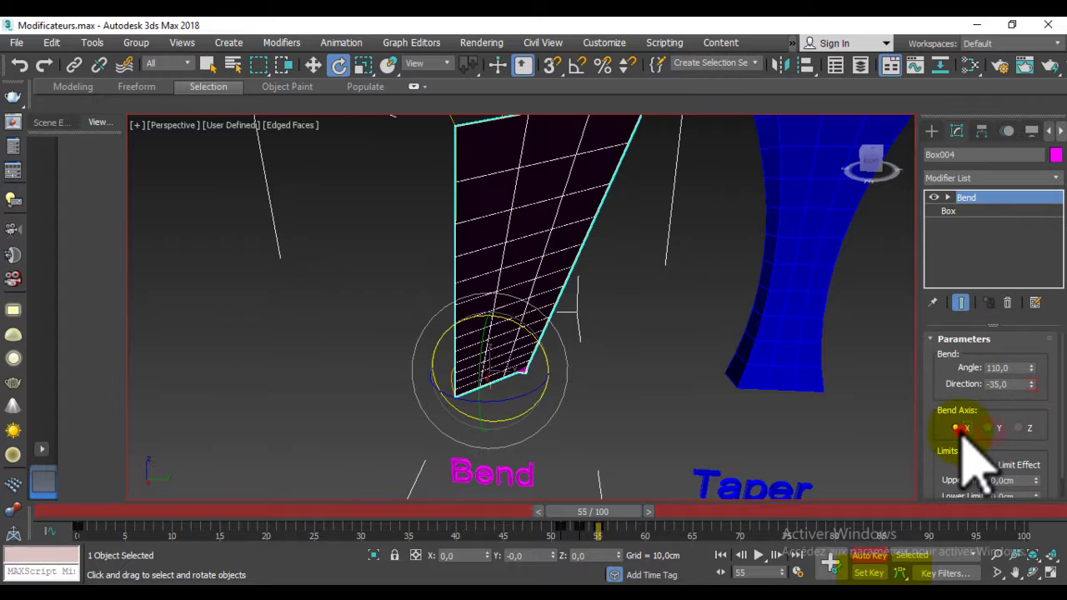
left_click(1024, 427)
scroll(464, 280, "down", 5)
mouse_move(464, 281)
middle_mouse_down("alt")
mouse_move(528, 303)
mouse_move(433, 338)
middle_mouse_up("alt")
middle_click_drag(528, 358, 525, 357, "alt")
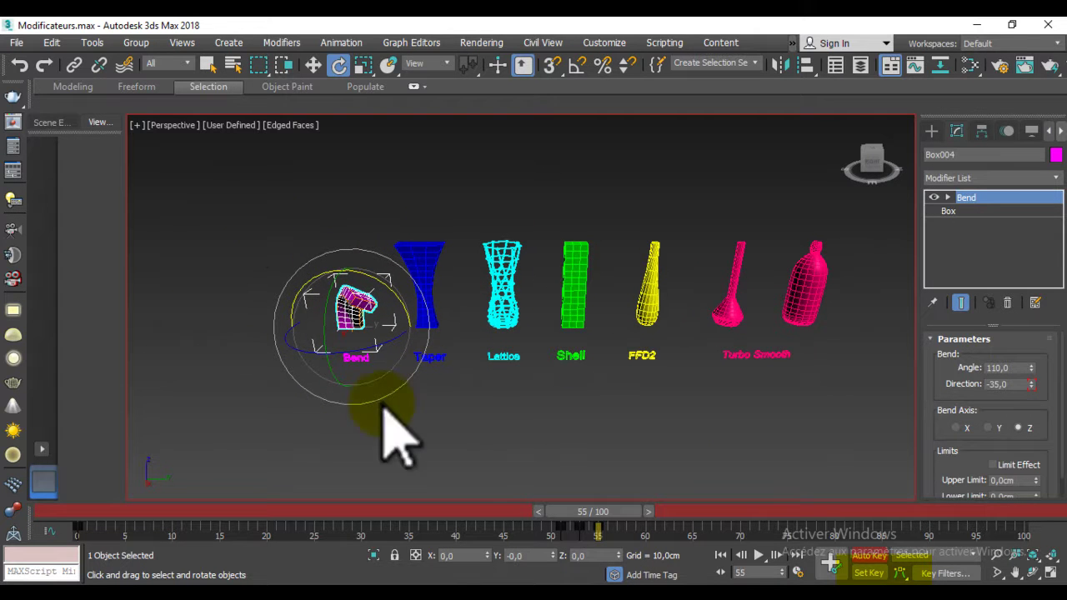
scroll(370, 309, "up", 3)
mouse_move(393, 285)
middle_mouse_down()
mouse_move(345, 334)
mouse_move(287, 329)
middle_mouse_up()
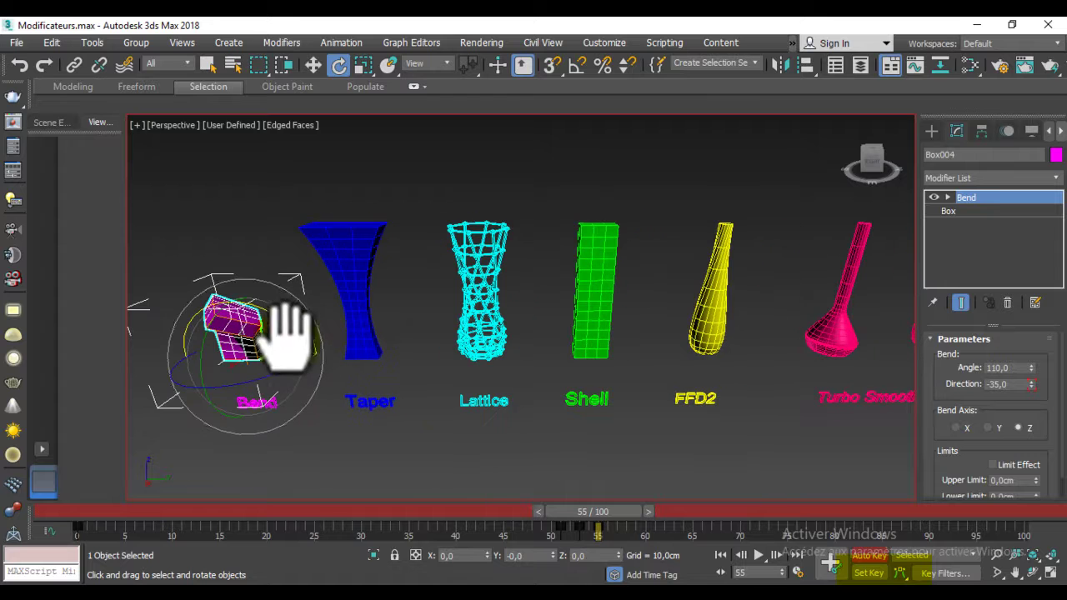
Turn off Auto Key, rewind to frame 0, and clear the selection
left_click(871, 555)
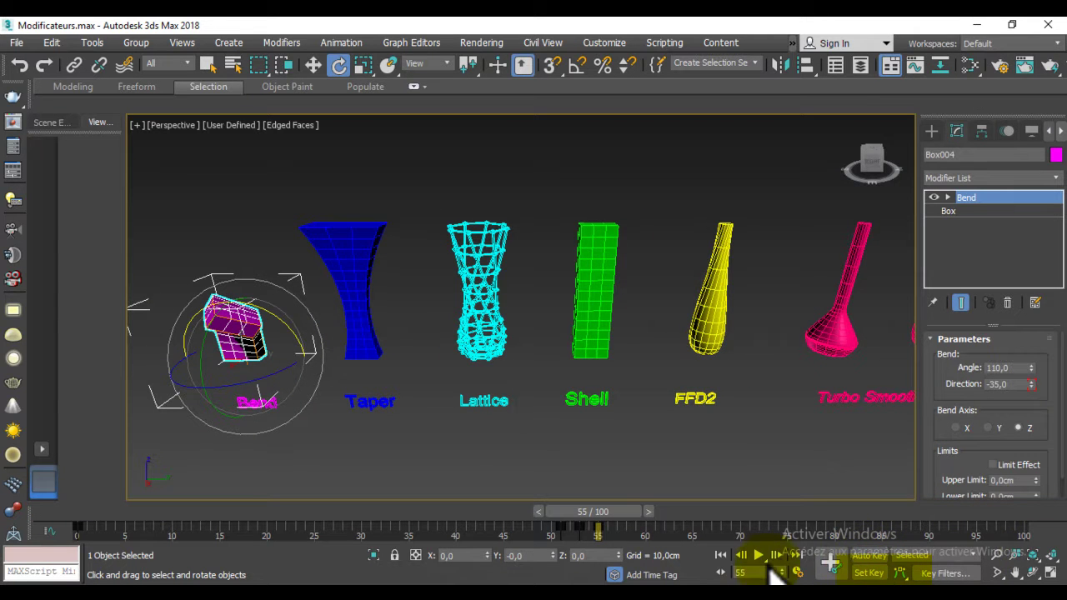
left_click(722, 556)
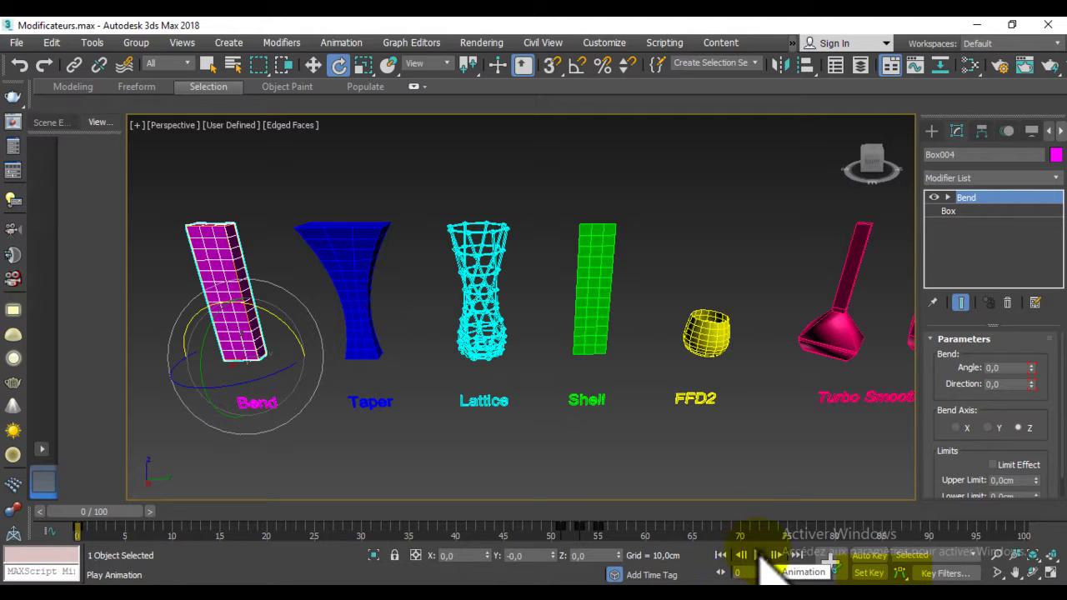
mouse_move(710, 422)
middle_mouse_down()
mouse_move(695, 423)
mouse_move(624, 369)
middle_mouse_up()
scroll(704, 442, "down", 3)
left_click_drag(222, 225, 917, 475)
left_click_drag(670, 375, 652, 385)
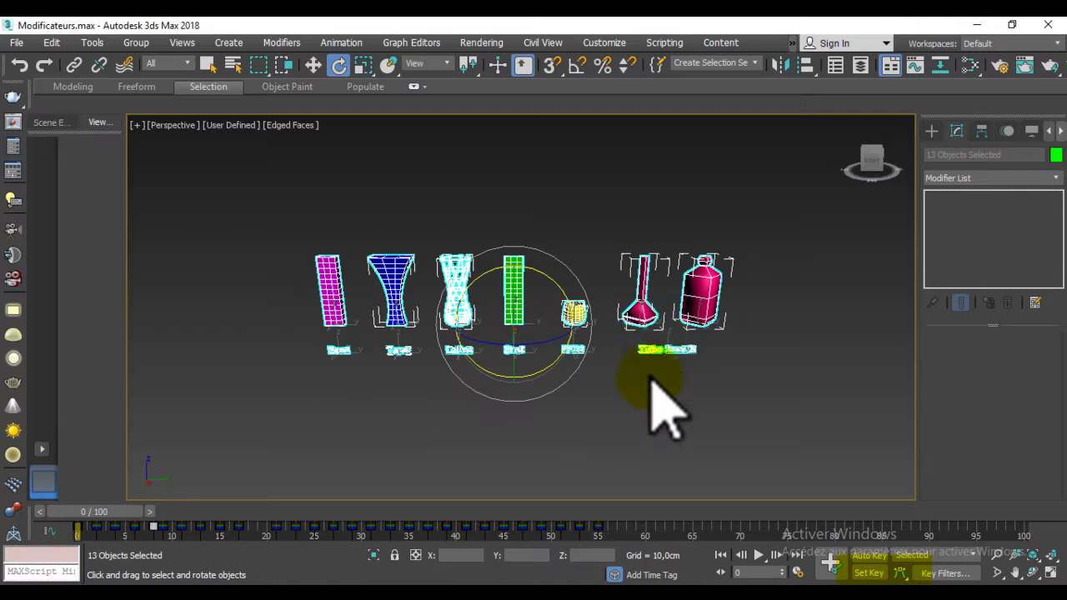
scroll(658, 400, "up", 2)
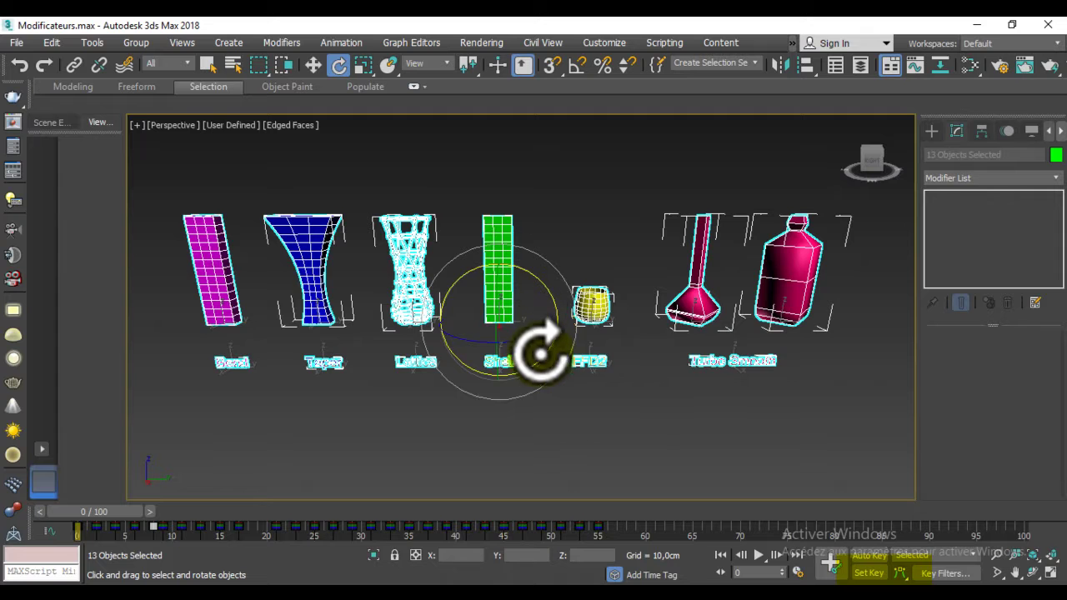
middle_click_drag(614, 309, 624, 317)
left_click(591, 211)
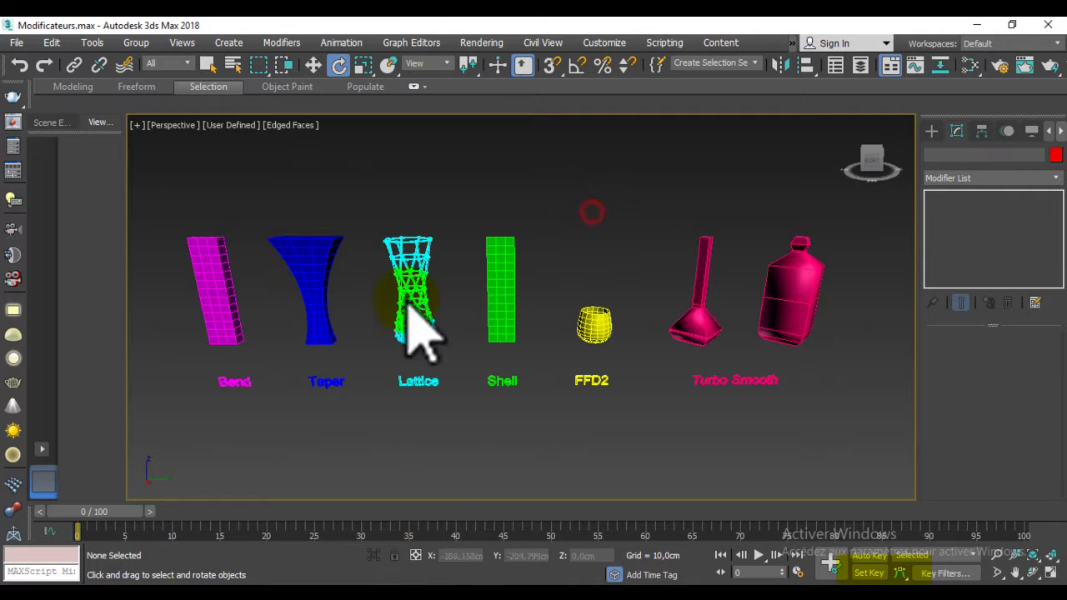